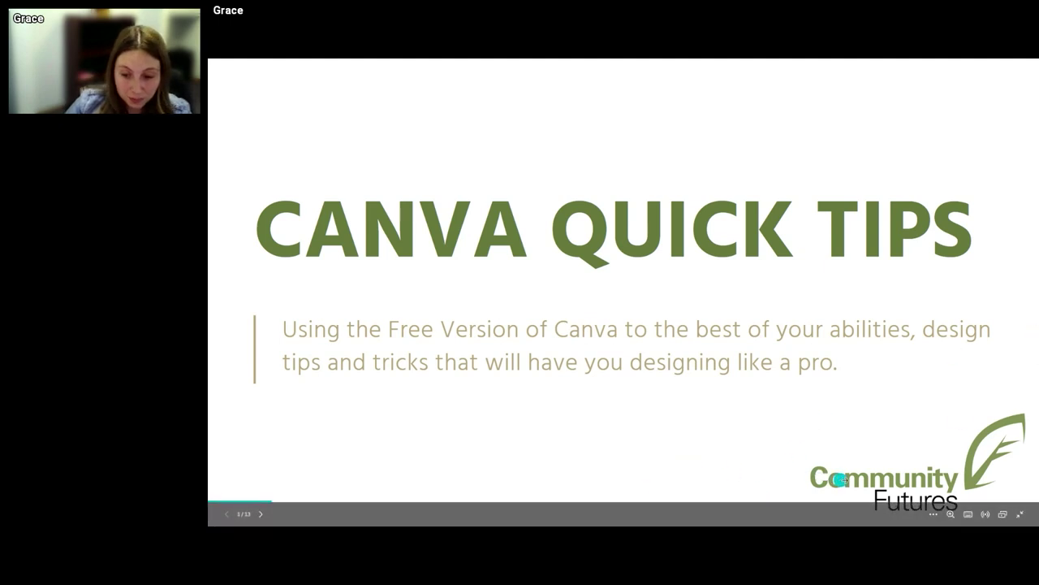
- Advance the slideshow from the title slide to the speaker introduction, slide 2 of 13
click(961, 484)
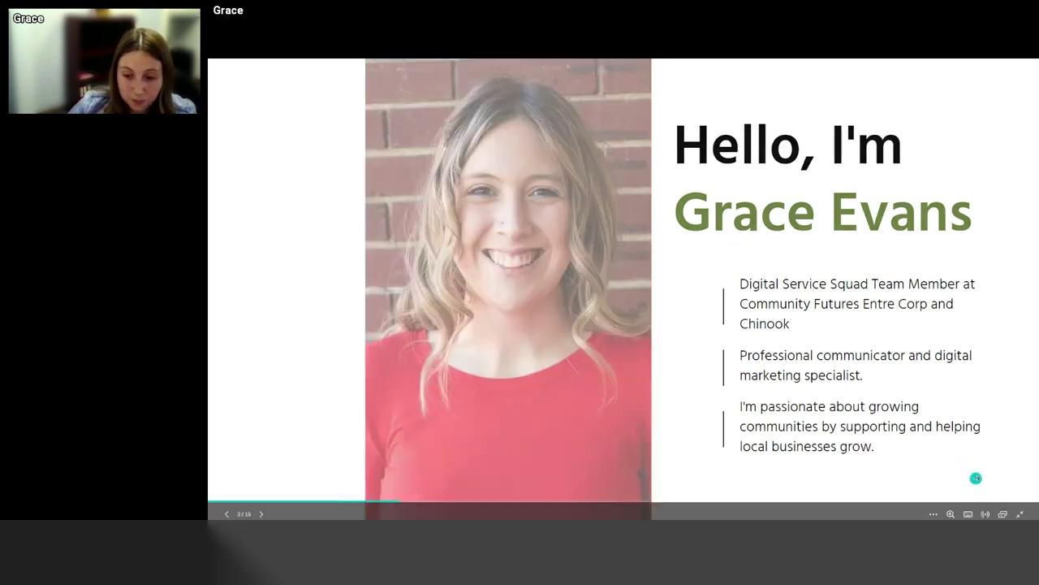
- Advance the slideshow to the Welcome, Canva 101 clip-art collage slide
click(976, 478)
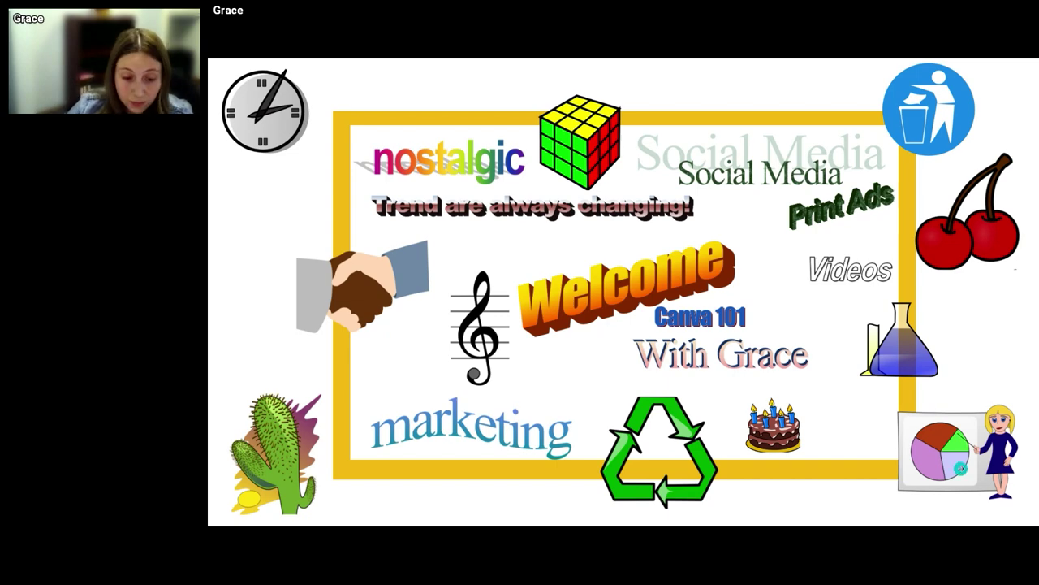
- Advance past the collage to slide 4, Most Common Design Mistakes
click(997, 479)
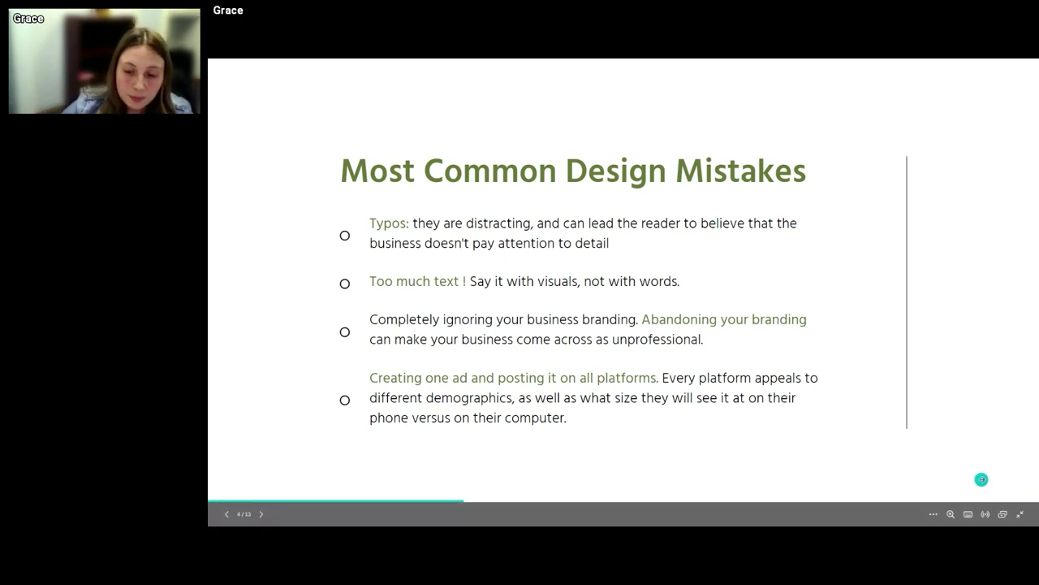
- Advance to slide 5, Visual Marketing Strategy, with its four strategy bullets
click(954, 461)
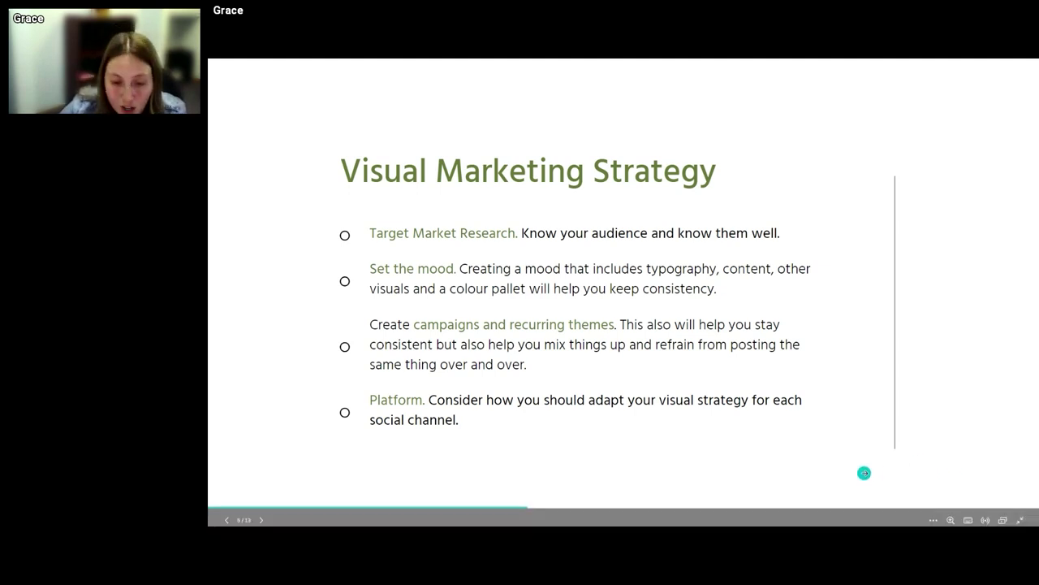
- Advance the slideshow past the Undo slide toward the templates slide
click(879, 447)
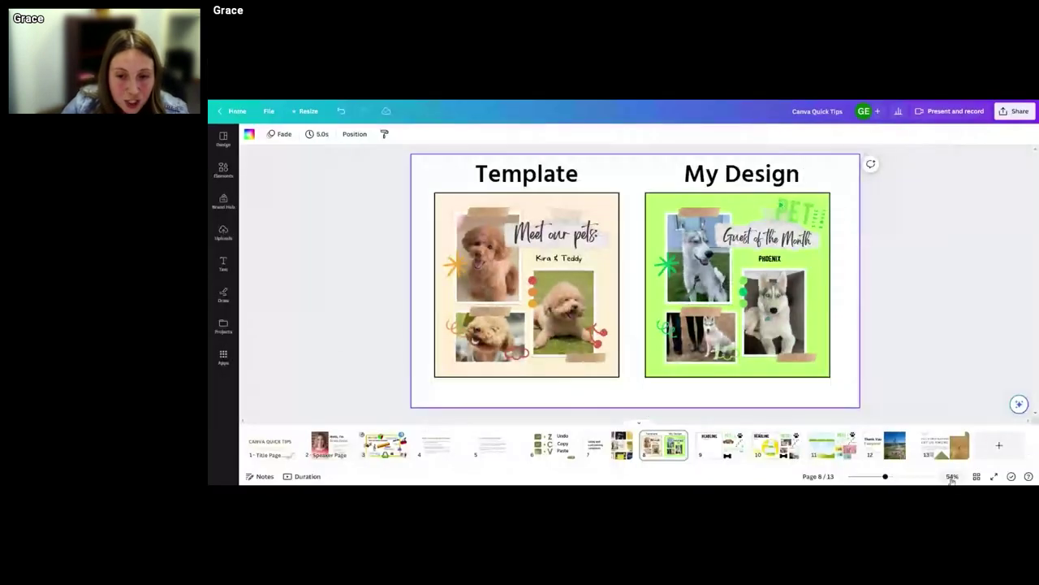
- Show page 9 of 13, the pet-store Headline design with dog photo, paw prints and bone
click(718, 455)
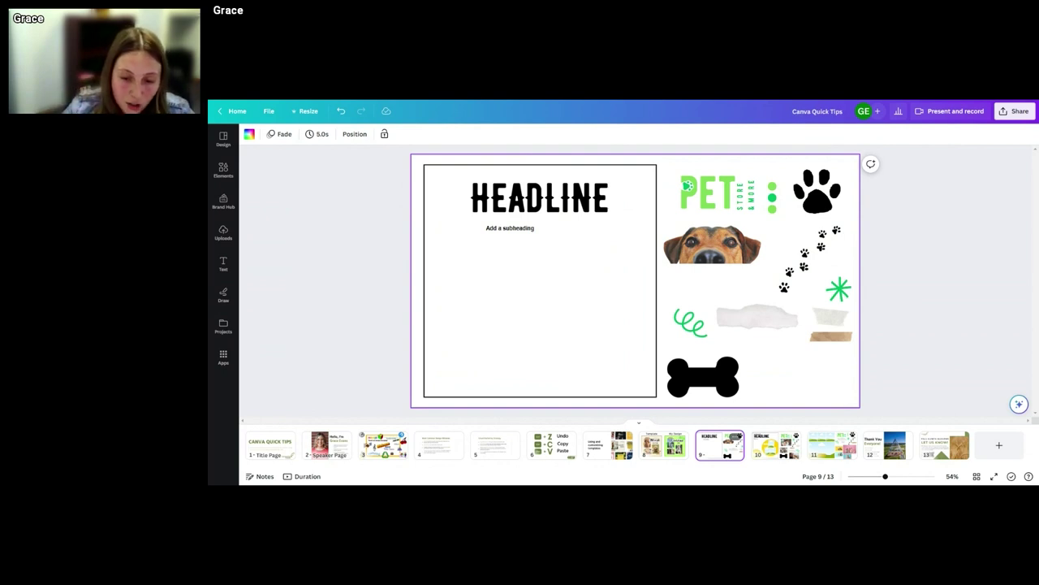
- Replace the HEADLINE placeholder with 'PET PARENT APPROVED', removing the trailing space
click(611, 204)
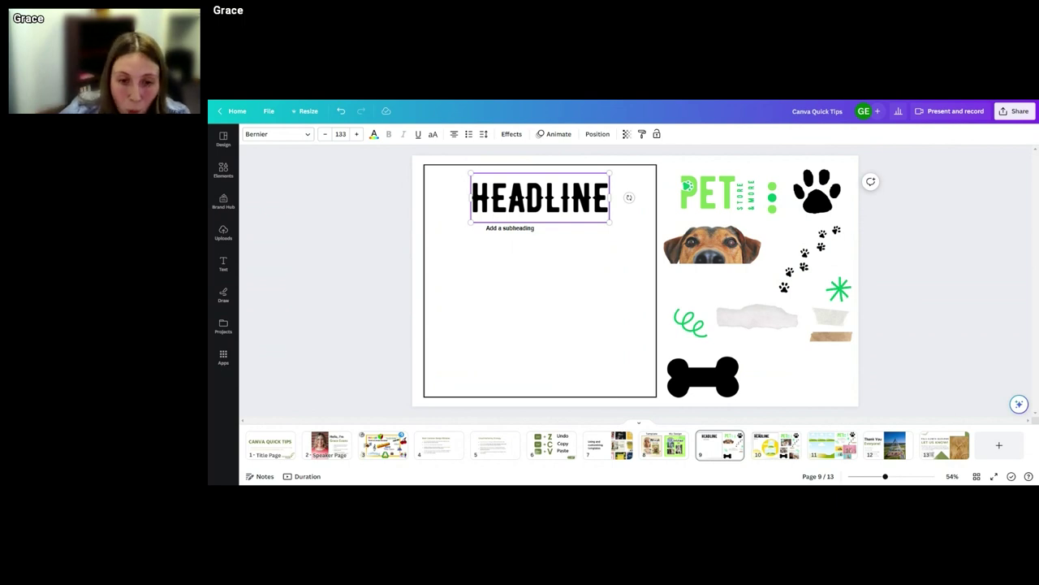
key(BackSpace)
key(BackSpace)
key(BackSpace)
key(BackSpace)
key(BackSpace)
key(BackSpace)
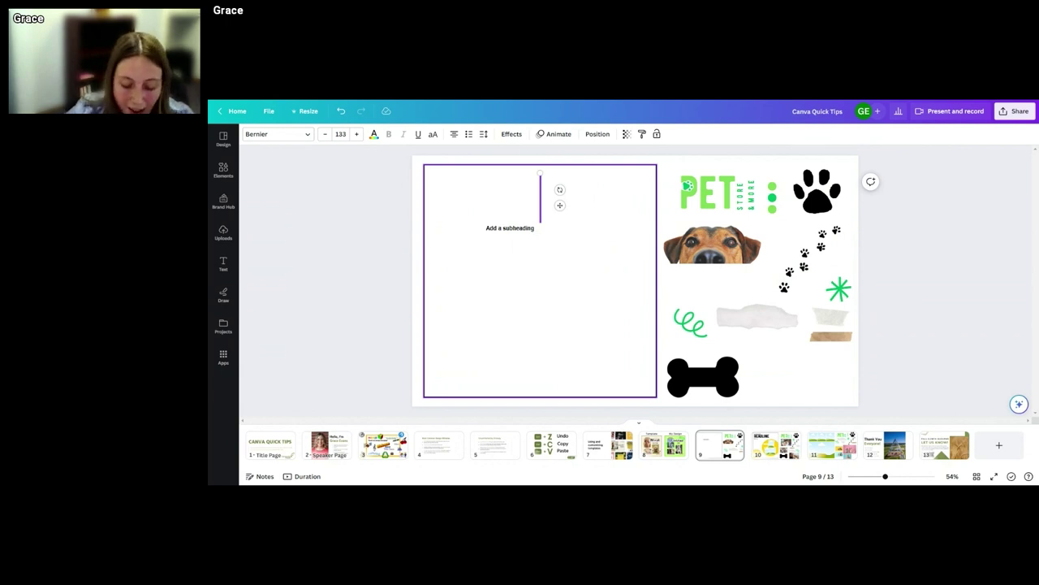
text(PET)
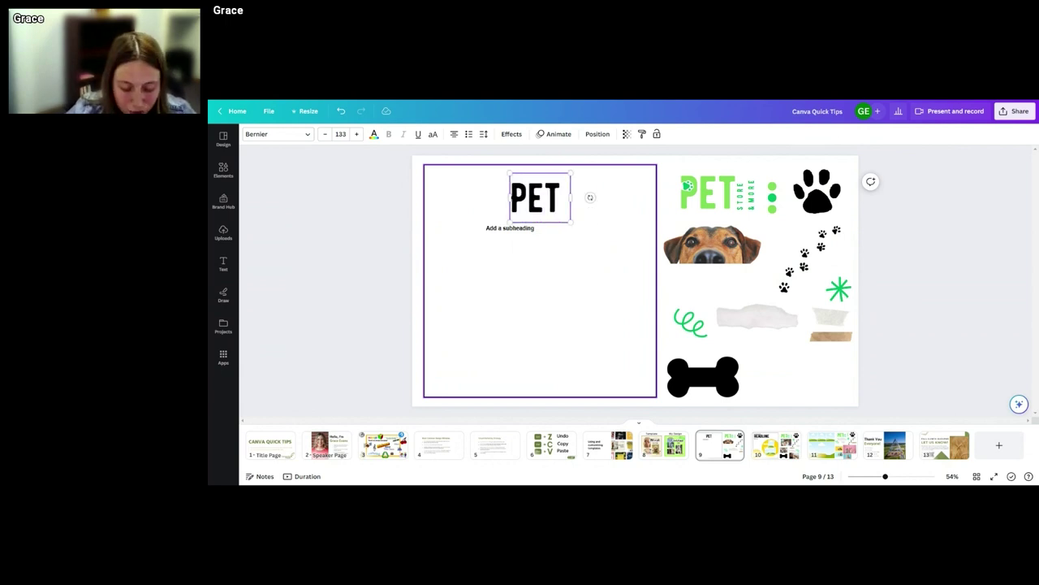
text( PARENT)
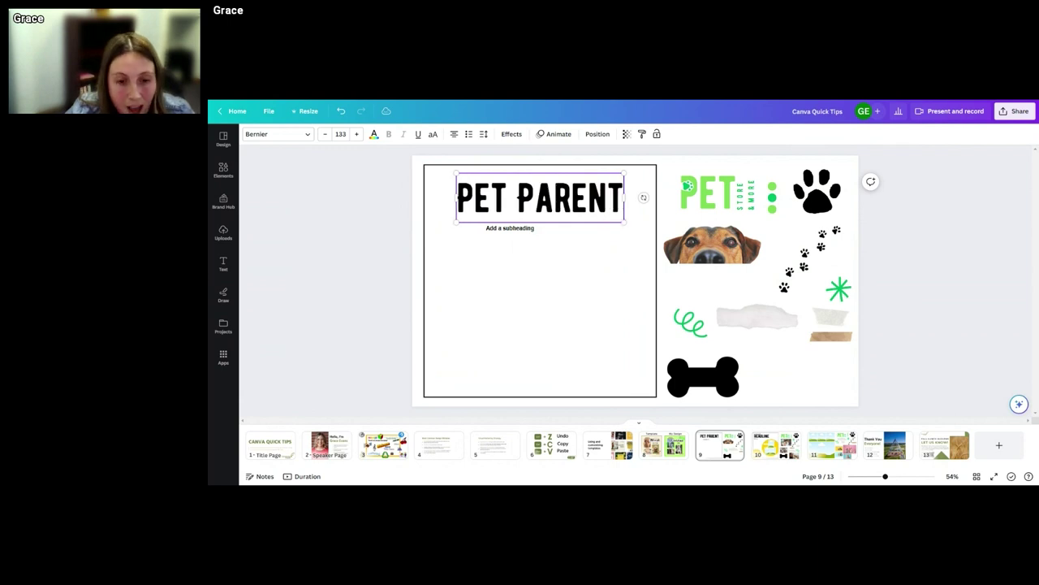
text( APPROVED)
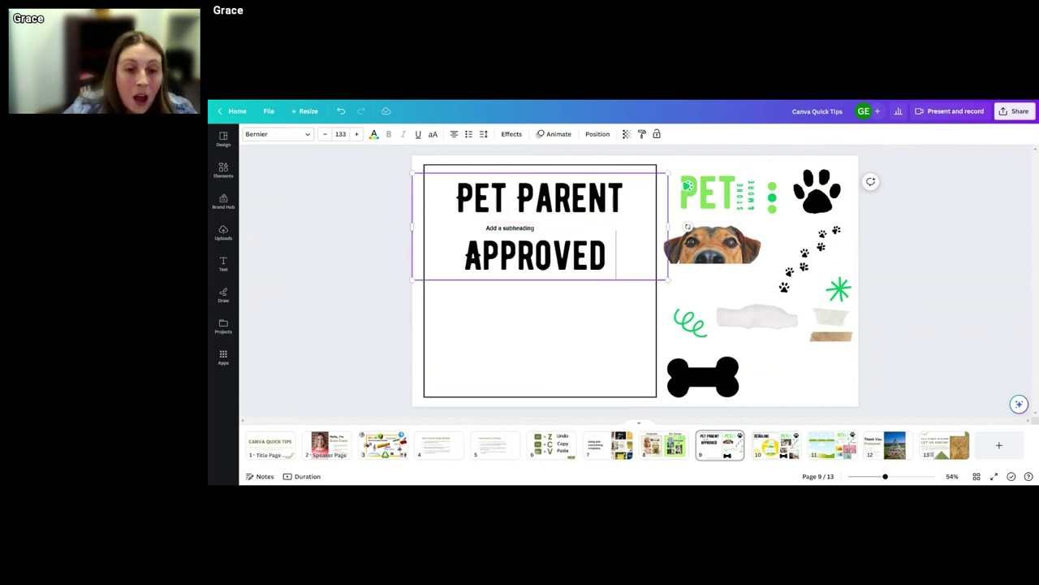
key(BackSpace)
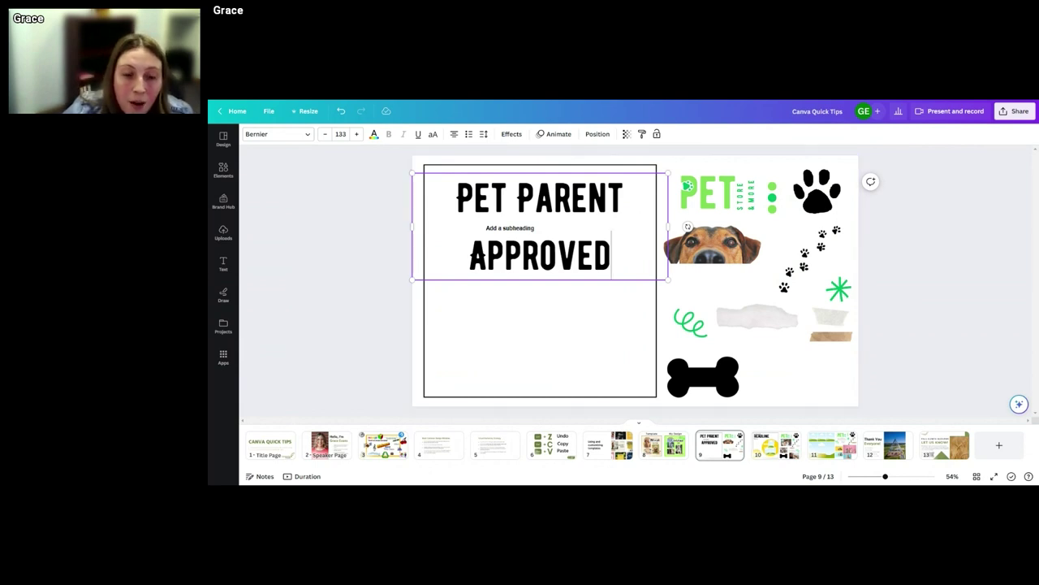
- Shrink the PET PARENT APPROVED heading from 133 to about 94 so it fits one line
key(shift+Left)
key(shift+Left)
key(shift+Left)
key(shift+Left)
key(shift+Left)
key(shift+Left)
key(shift+Left)
key(shift+Left)
key(shift+Left)
key(shift+Left)
key(shift+Left)
key(shift+Left)
key(shift+Left)
key(shift+Left)
key(shift+Left)
key(shift+Left)
key(shift+Left)
key(shift+Left)
key(shift+Left)
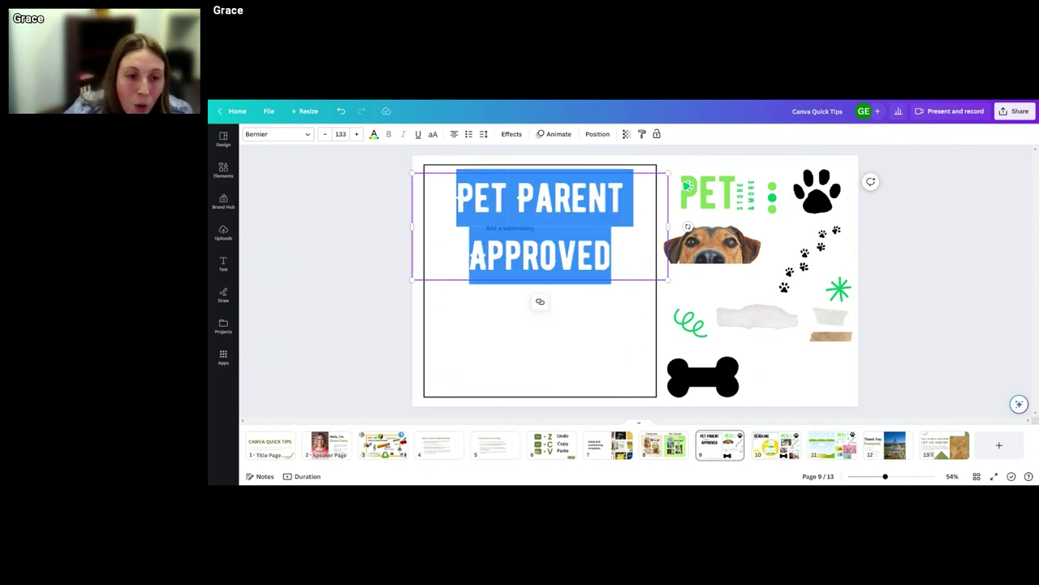
click(325, 134)
click(325, 135)
click(324, 135)
click(325, 135)
click(325, 134)
click(325, 135)
click(325, 135)
click(325, 134)
click(325, 134)
click(325, 134)
click(324, 135)
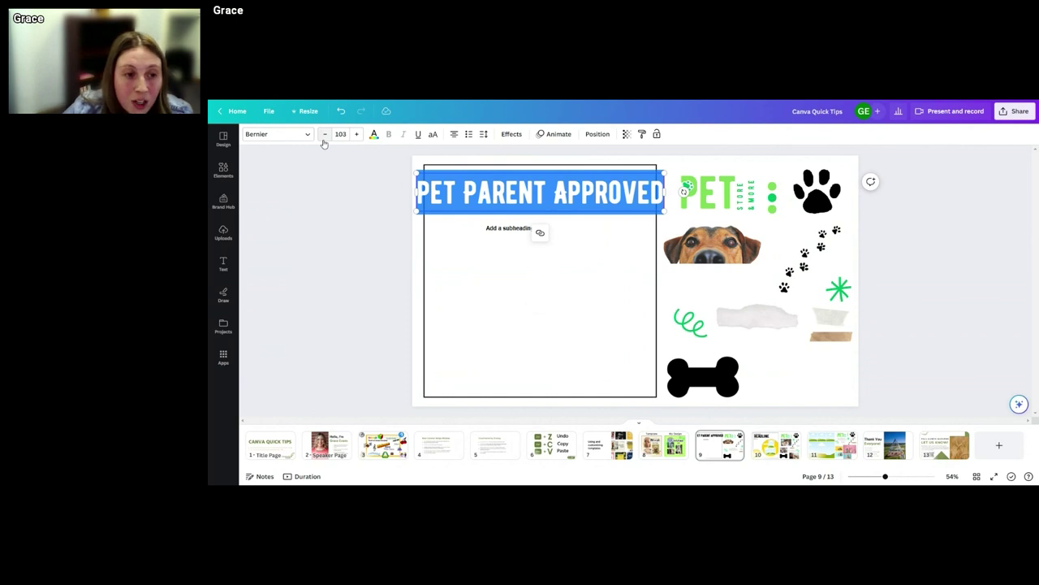
click(324, 135)
click(325, 135)
click(325, 134)
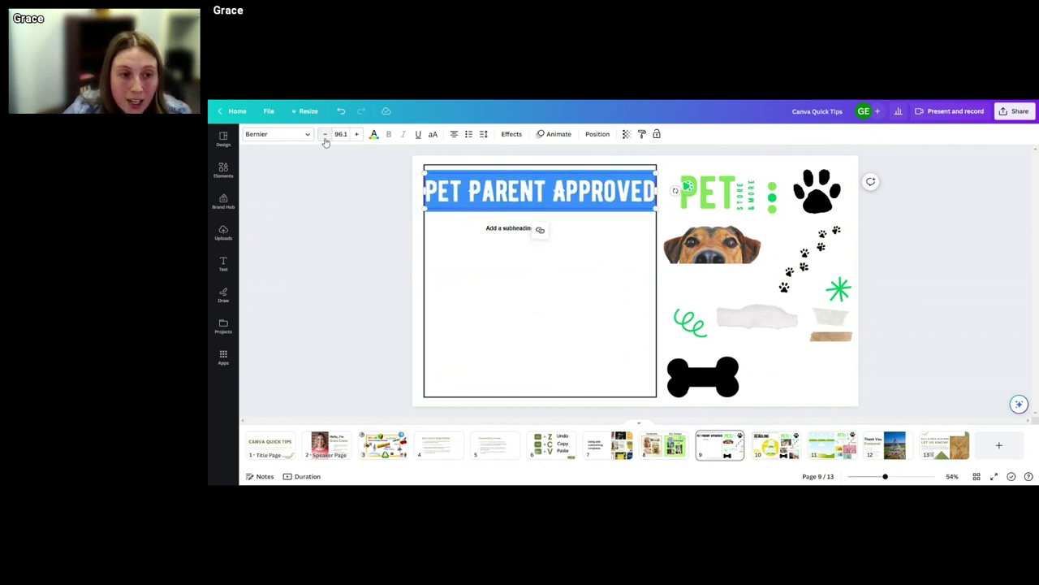
click(325, 135)
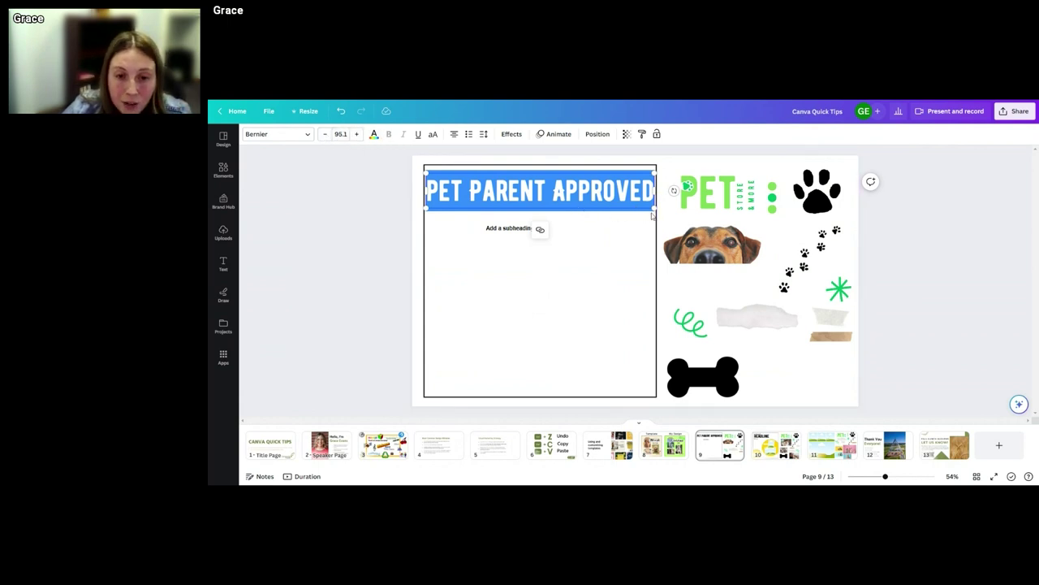
drag(654, 208, 649, 236)
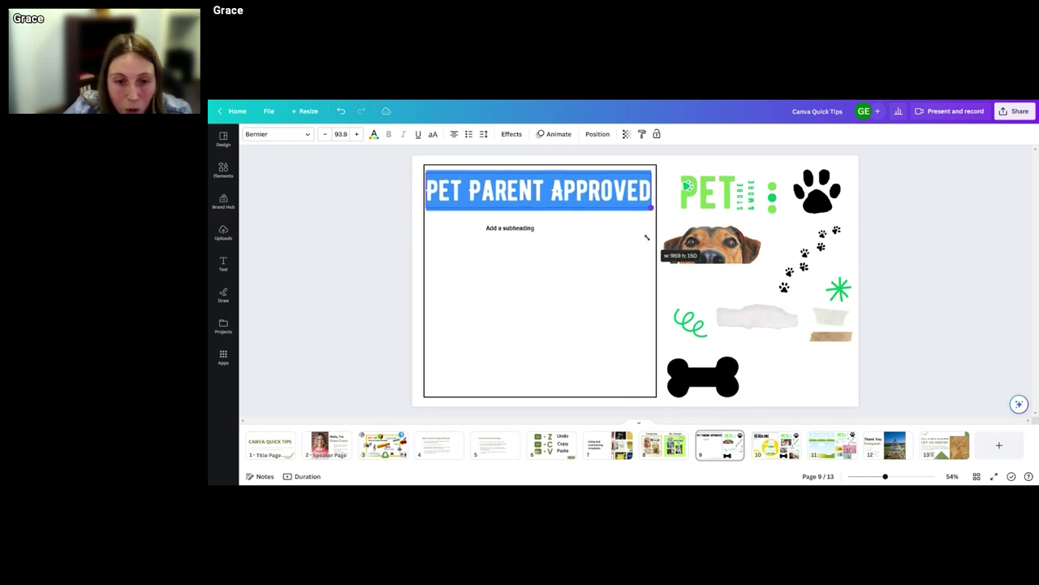
click(517, 231)
- Change the subheading placeholder to 'Ask about our loyalty program today'
double_click(520, 231)
drag(534, 228, 486, 228)
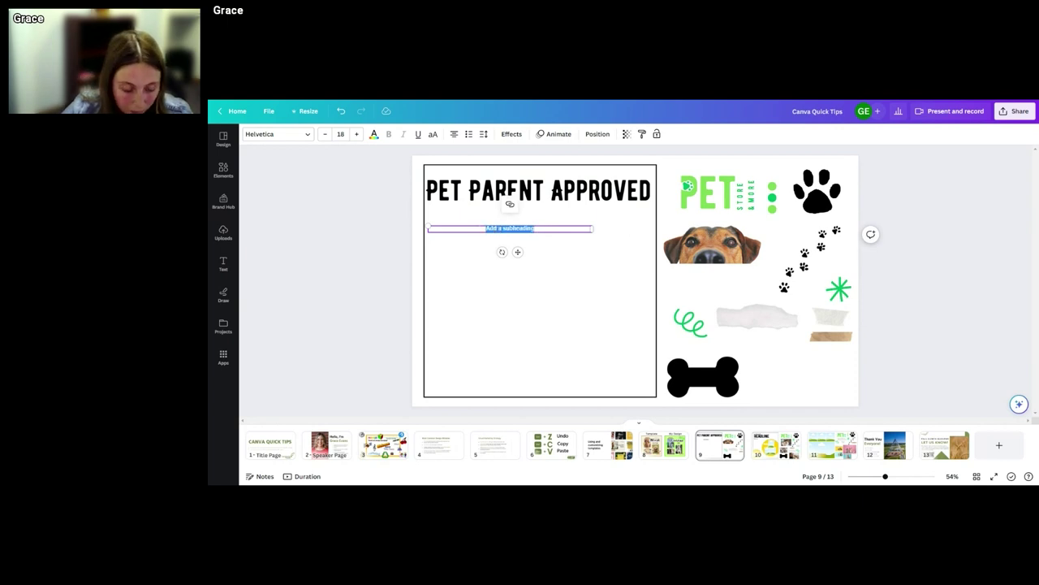
text(Ask about)
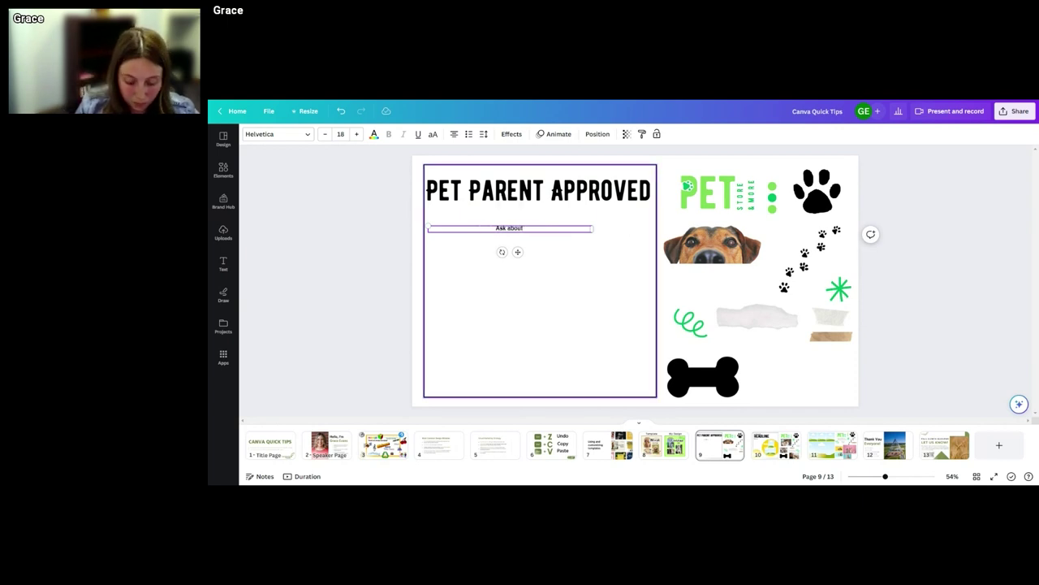
text( our toy)
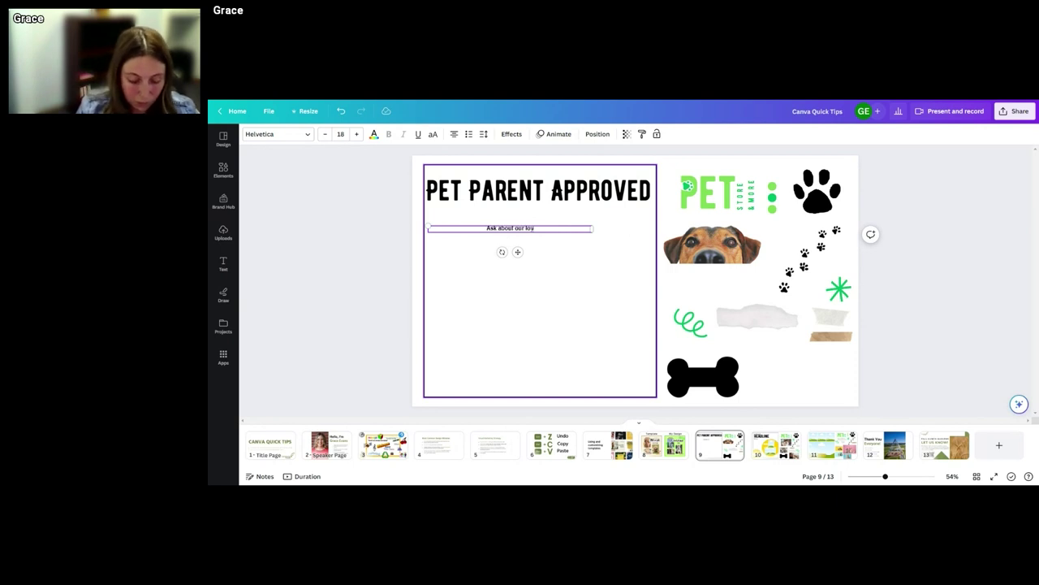
text(alty.)
key(BackSpace)
text(program)
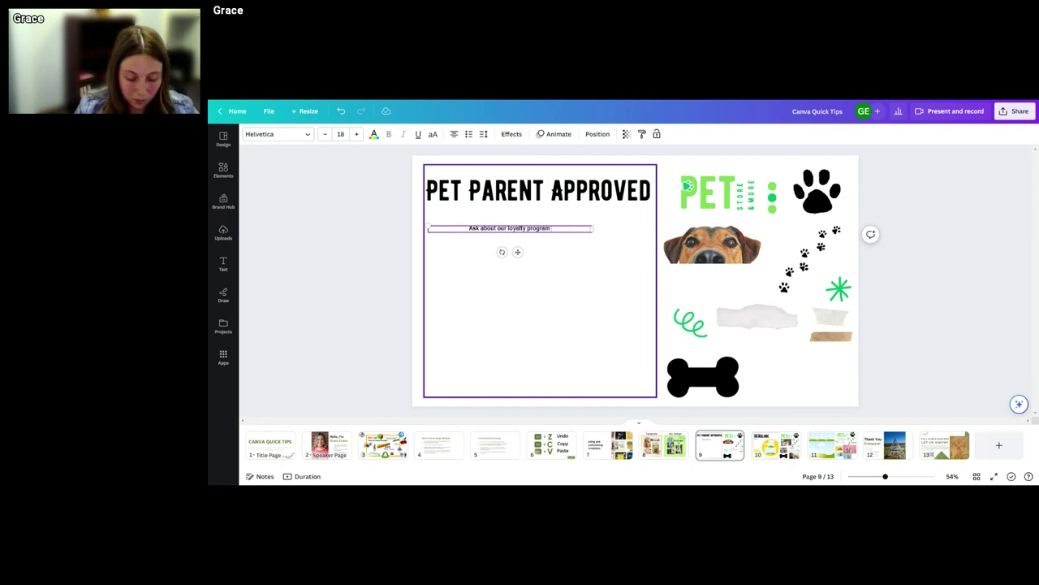
text( today)
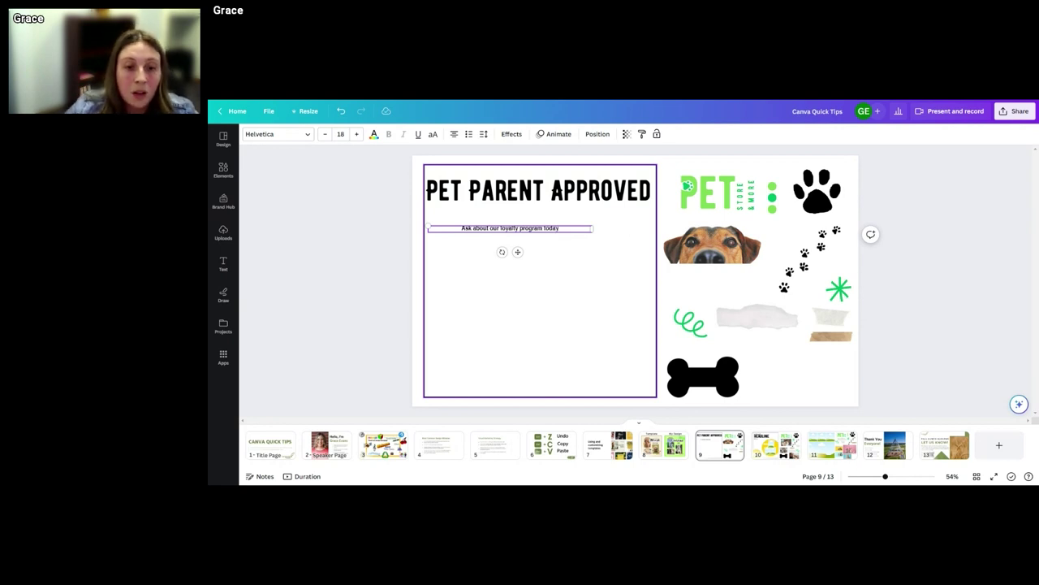
click(544, 237)
click(550, 234)
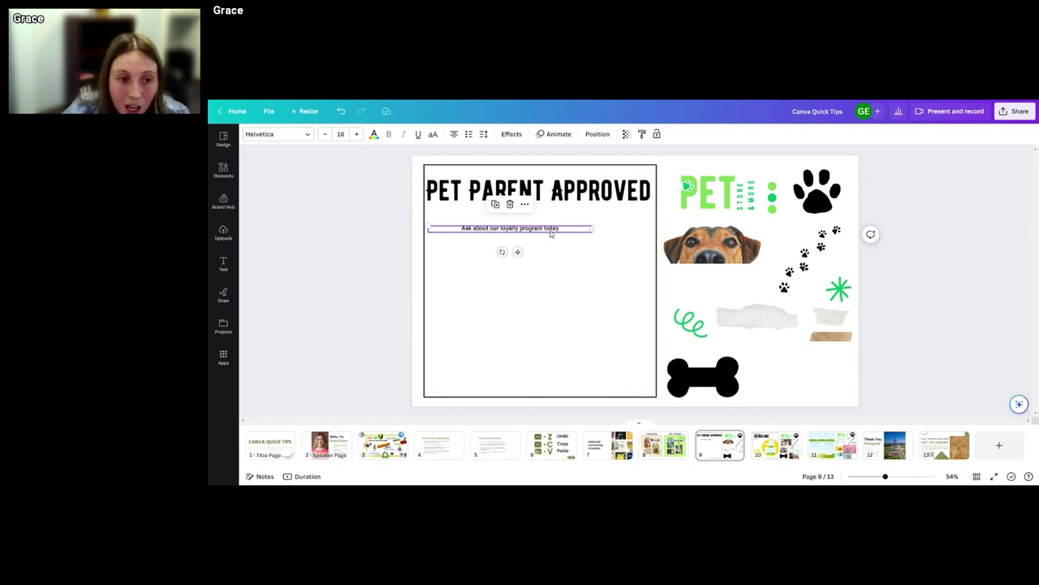
click(615, 246)
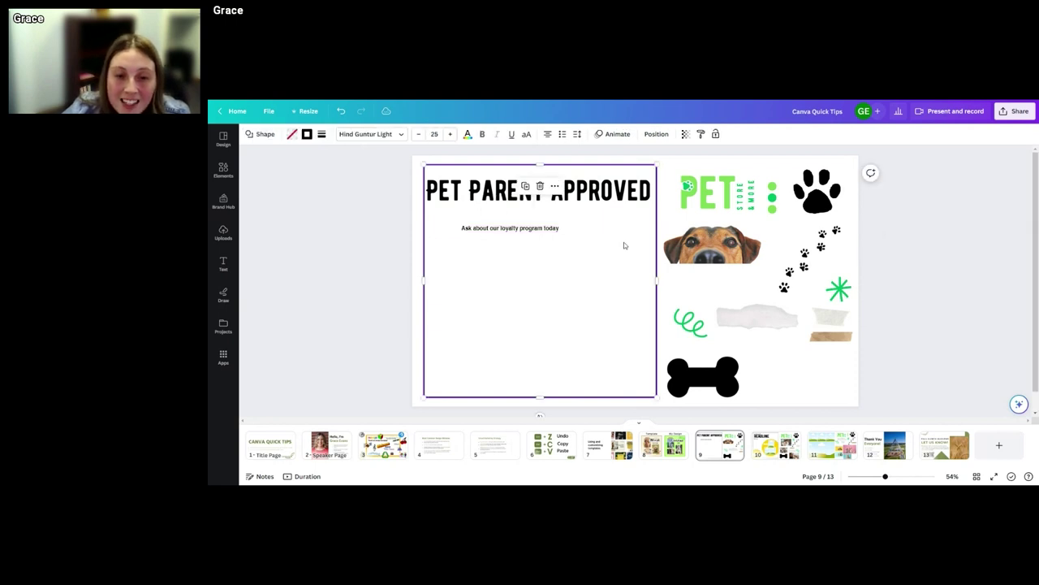
click(585, 229)
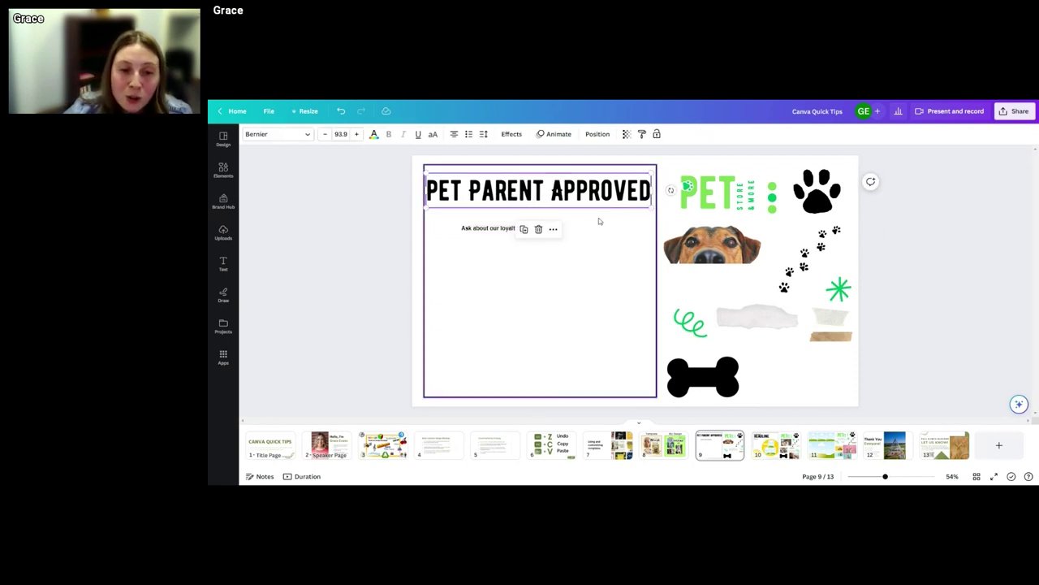
click(484, 232)
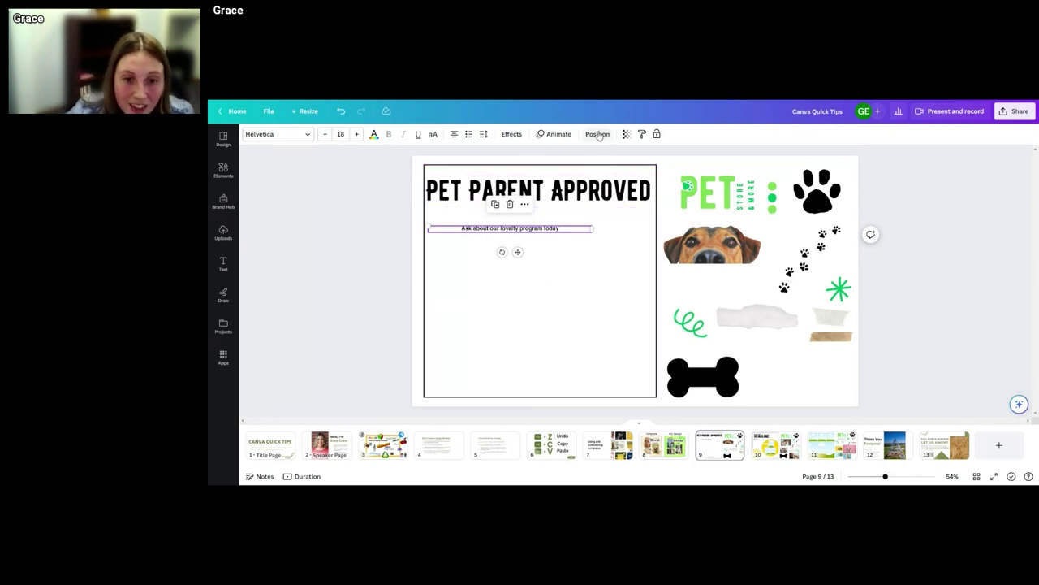
- Align the subheading and PET PARENT APPROVED title to a shared horizontal centre
click(607, 225)
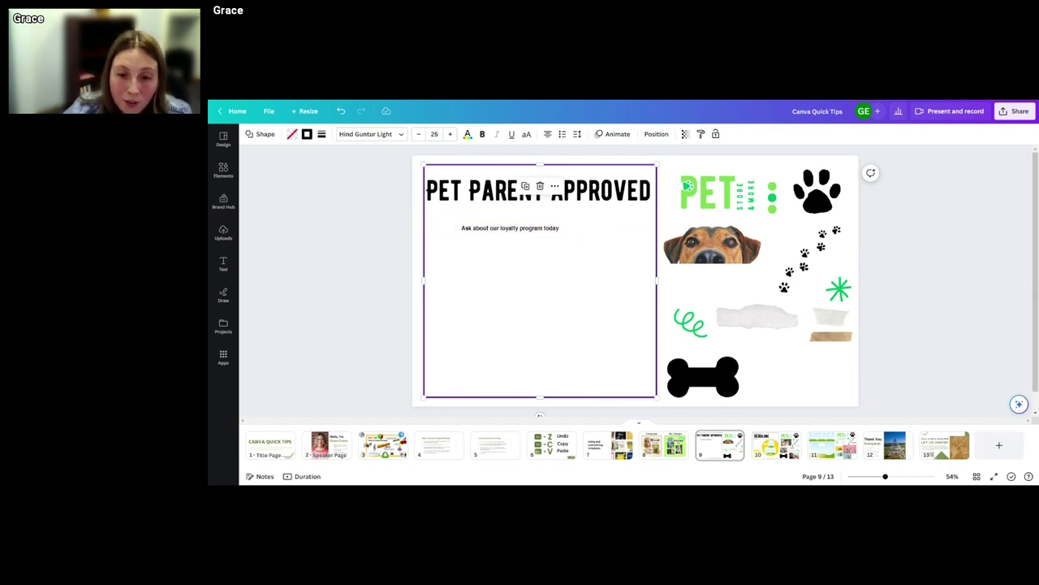
click(554, 232)
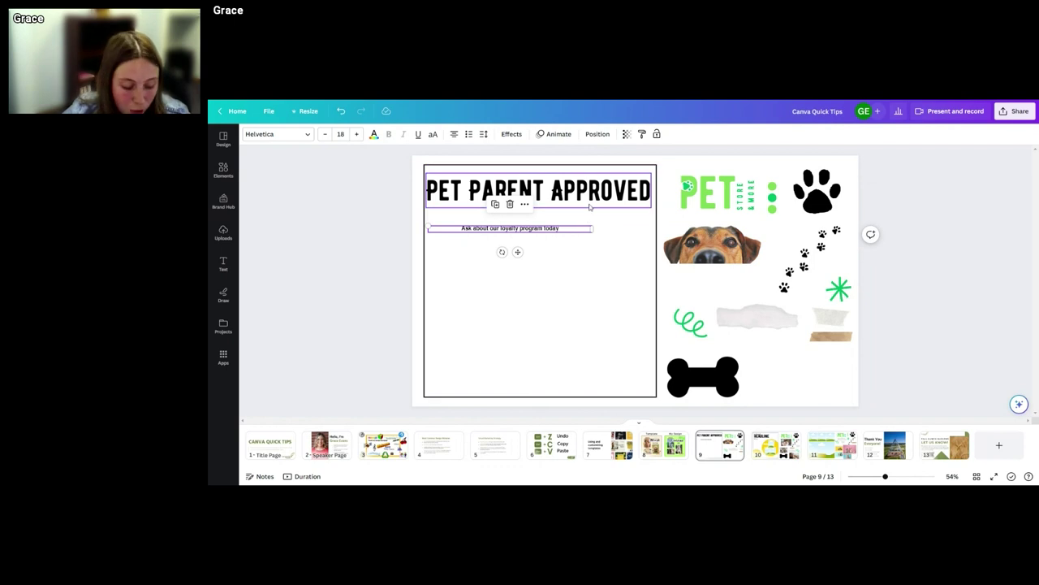
shift+click(558, 189)
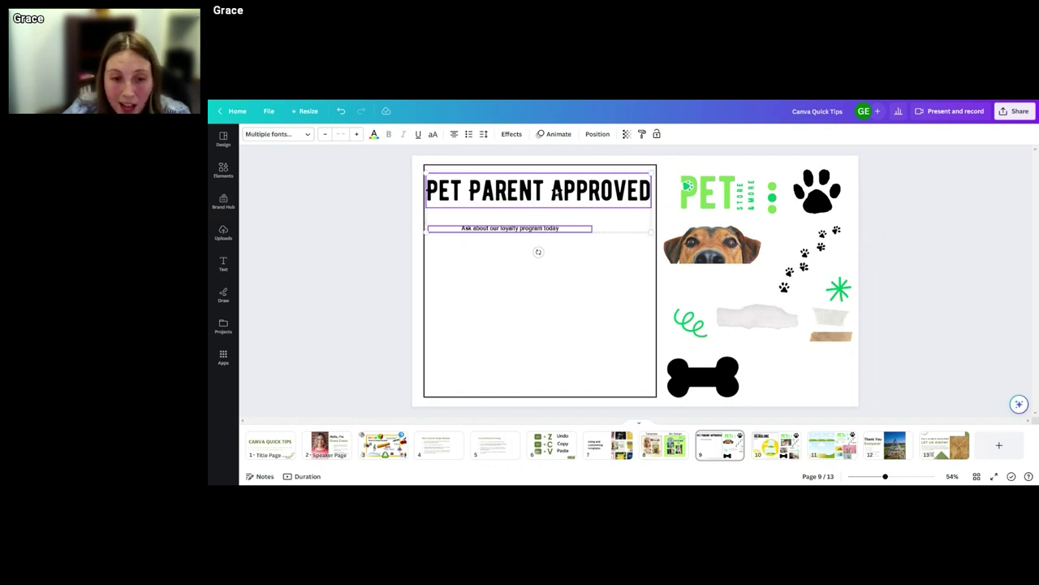
click(598, 134)
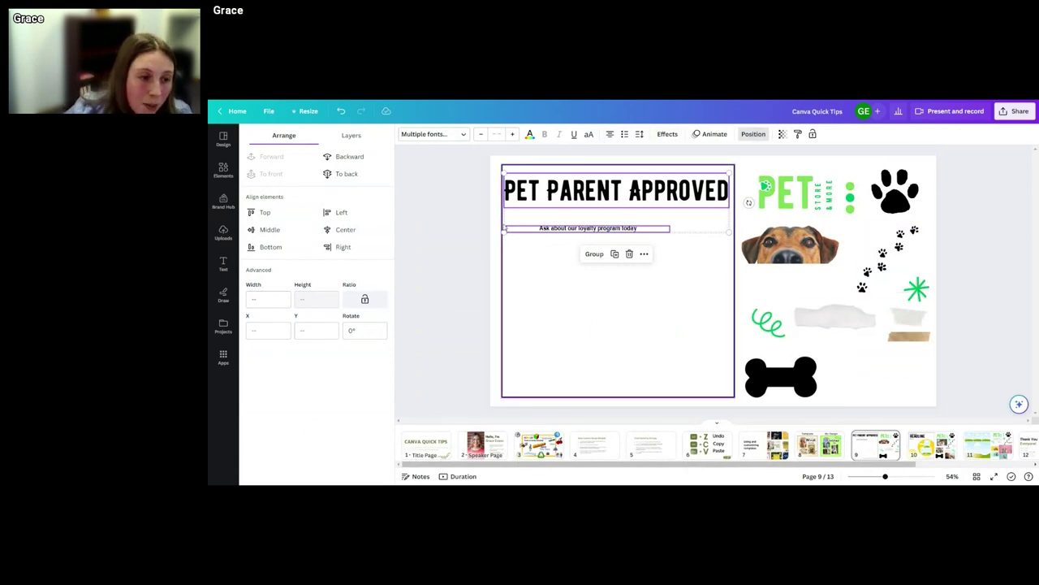
click(361, 237)
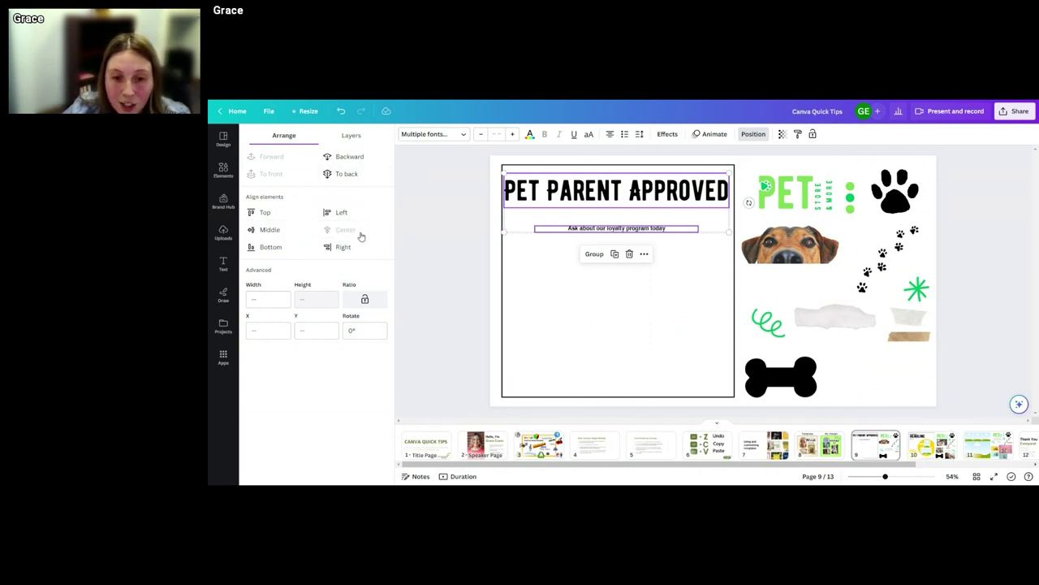
- Move the loyalty-program subheading up closer to the title
click(653, 288)
click(625, 229)
drag(625, 229, 625, 217)
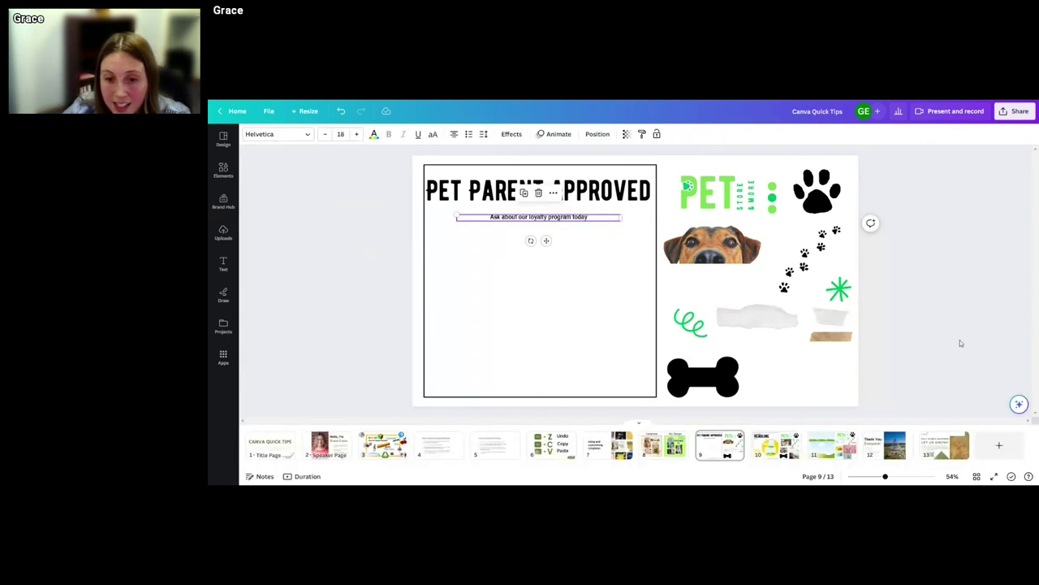
- Fill slide 9's framed box behind PET PARENT APPROVED with lime green from the colour panel
click(600, 371)
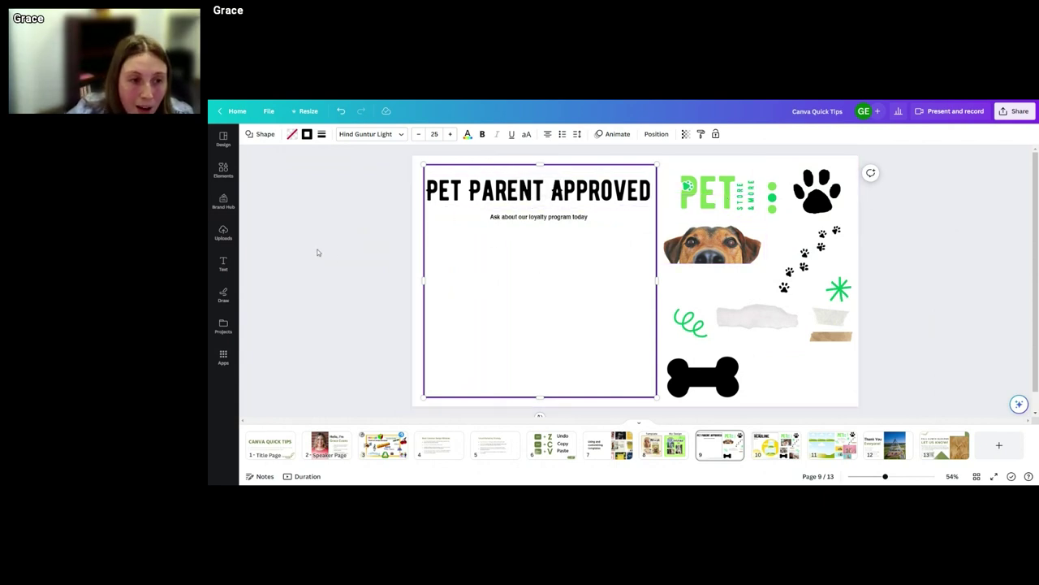
click(292, 135)
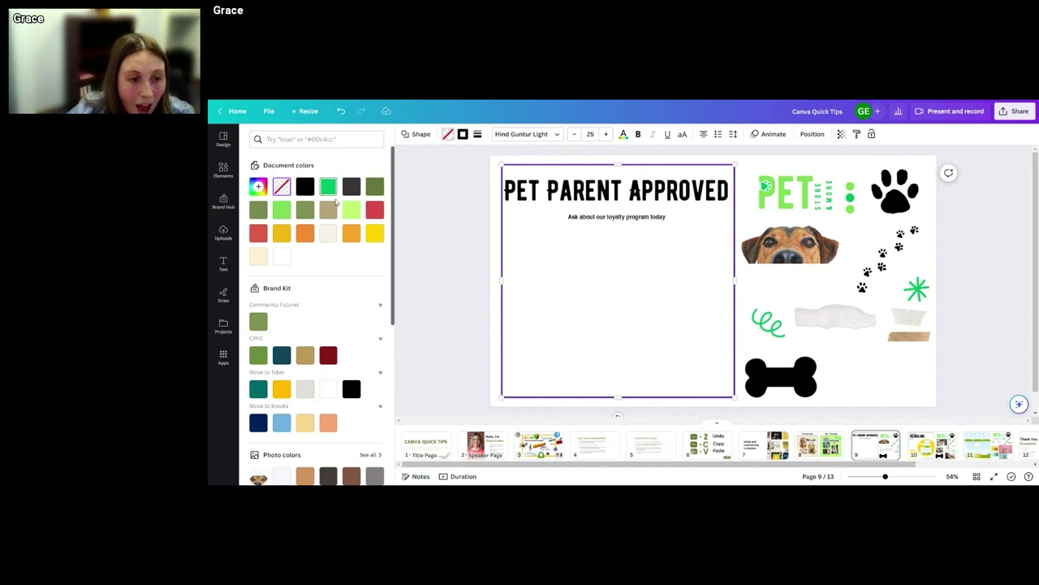
click(351, 209)
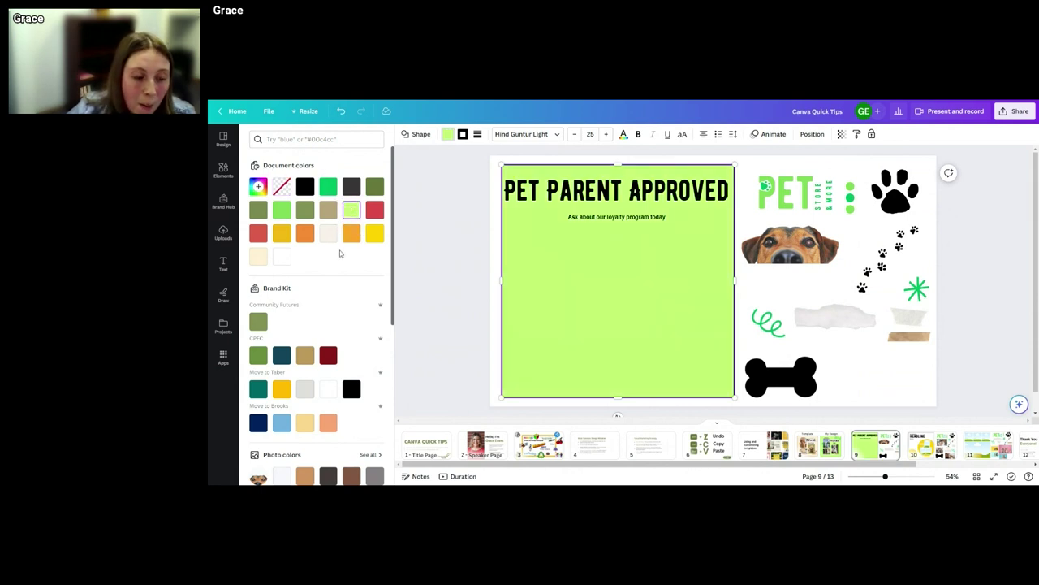
scroll(341, 251, down, 5)
scroll(341, 253, down, 1)
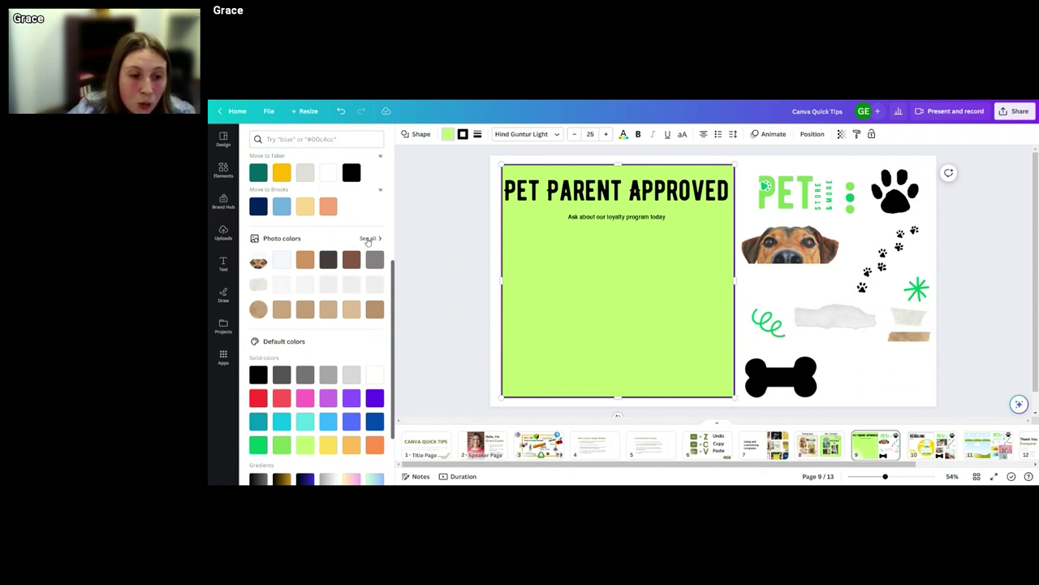
click(367, 239)
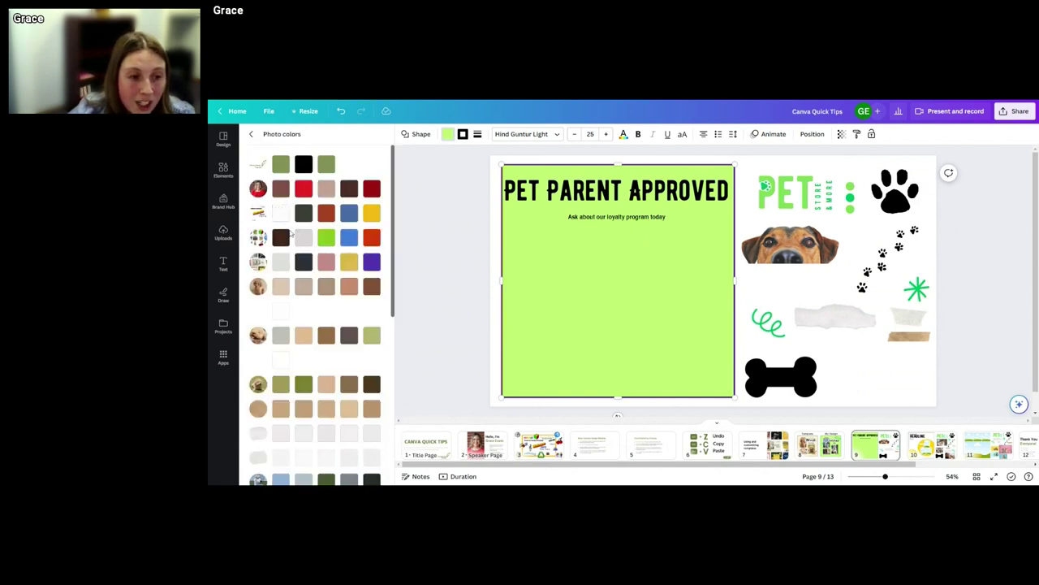
scroll(290, 260, down, 3)
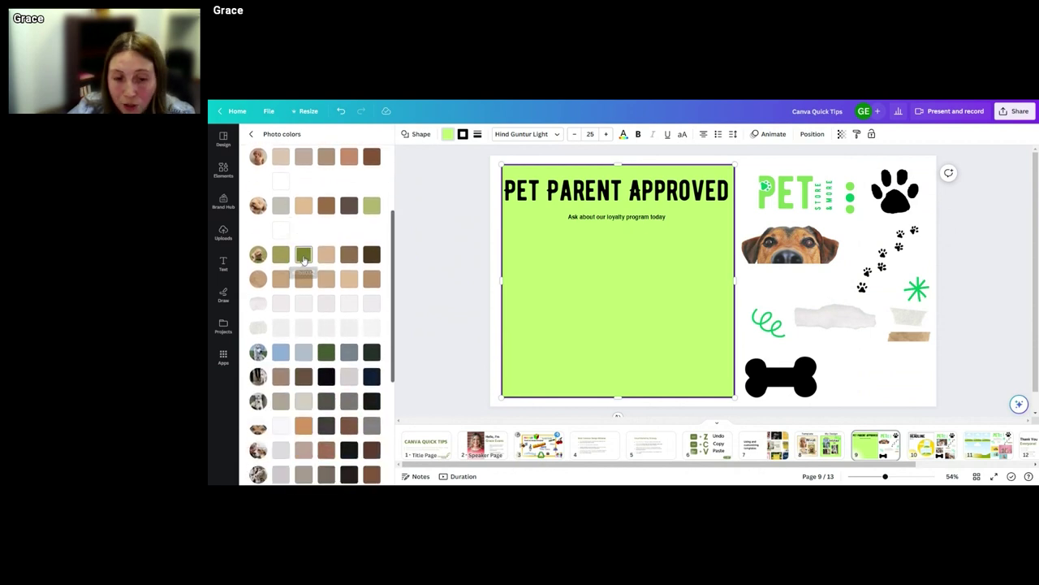
scroll(302, 275, down, 5)
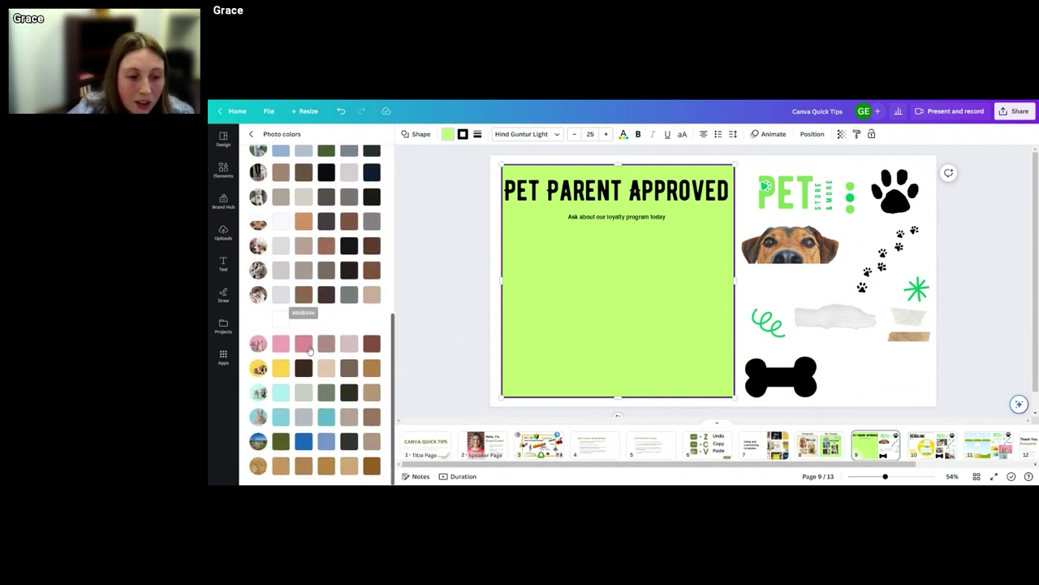
scroll(305, 325, down, 5)
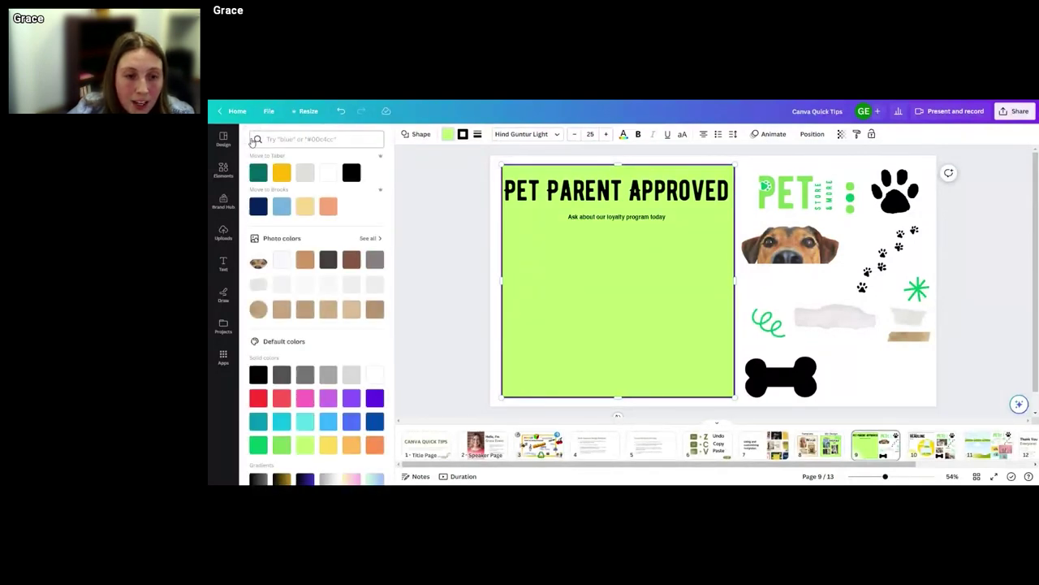
- Change the PET PARENT APPROVED title and loyalty subtitle text from black to green
click(630, 198)
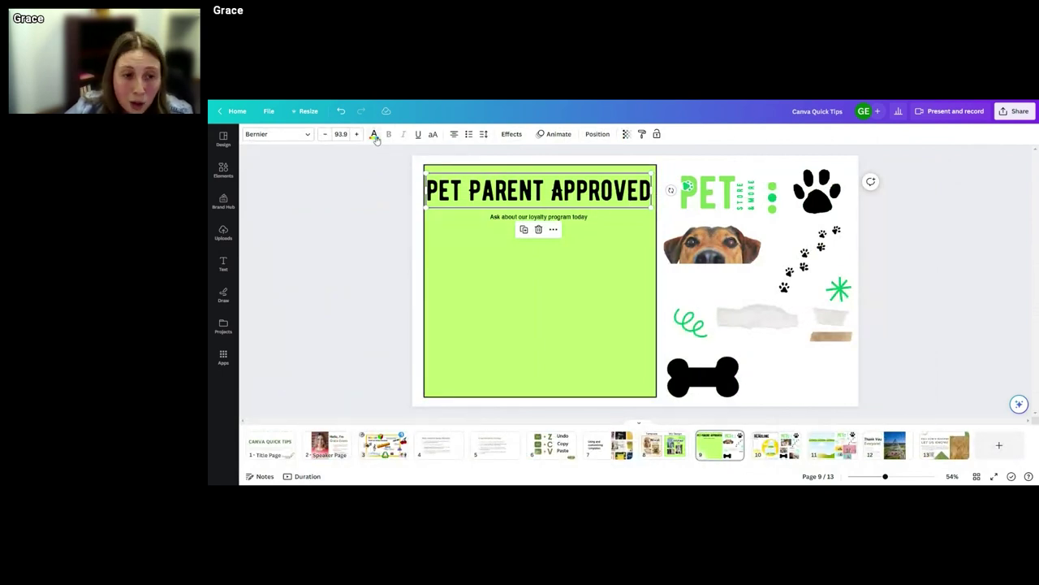
click(374, 135)
click(304, 186)
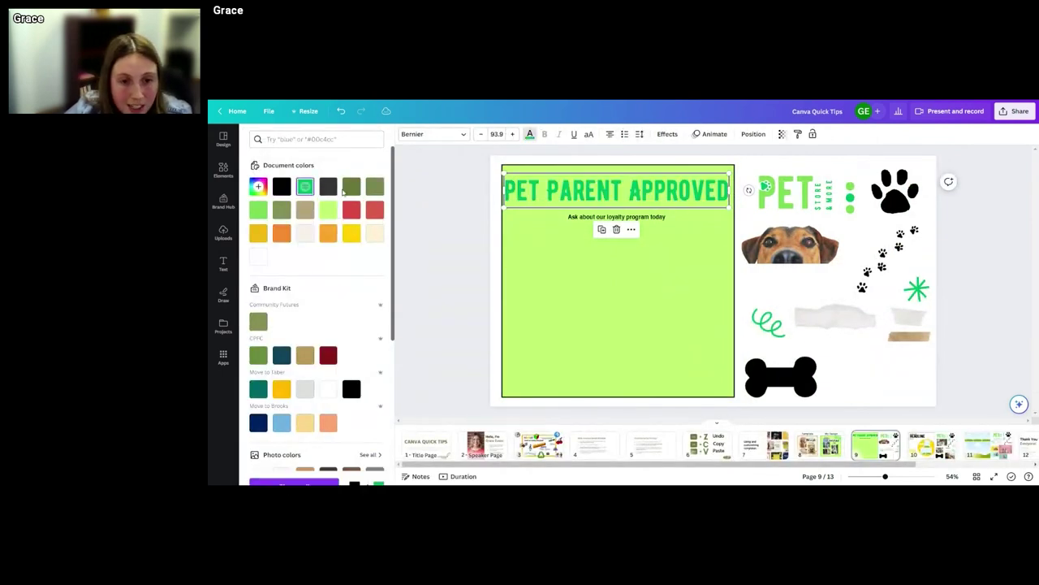
click(597, 217)
click(305, 186)
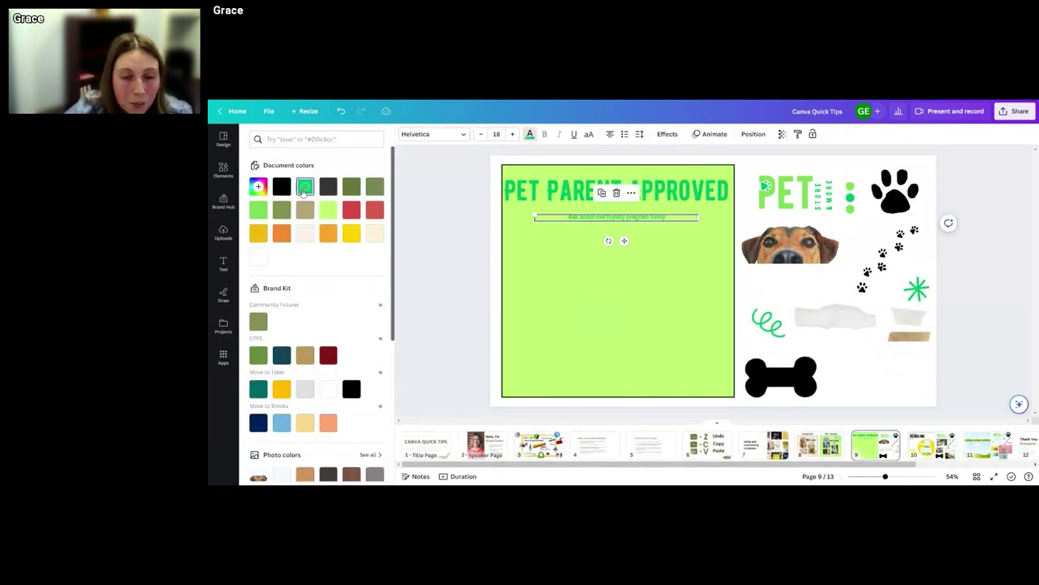
click(783, 294)
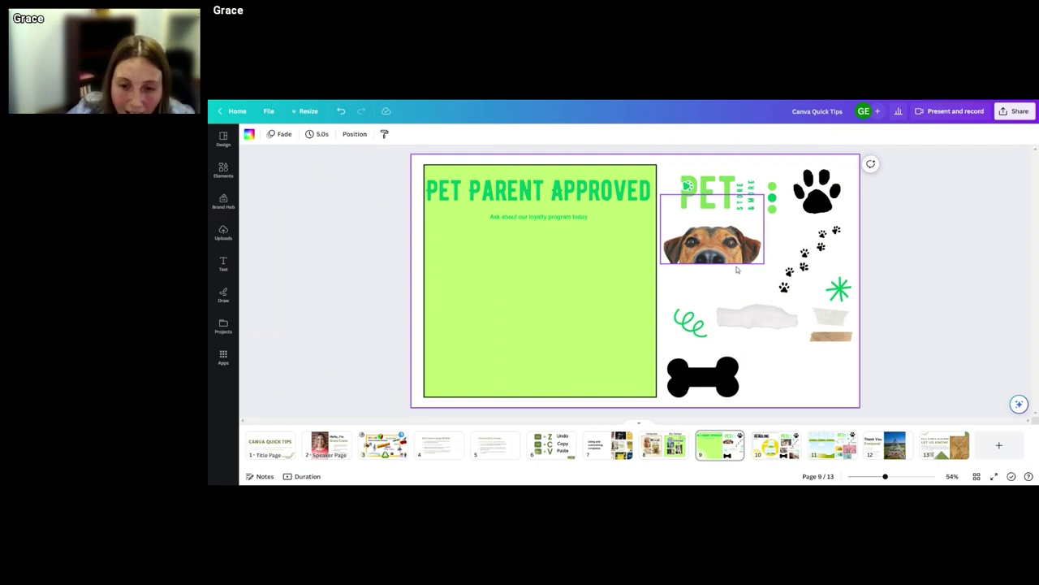
- Move the peeking dog photo to the bottom of the green panel and narrow it to the panel's width
drag(730, 258, 663, 397)
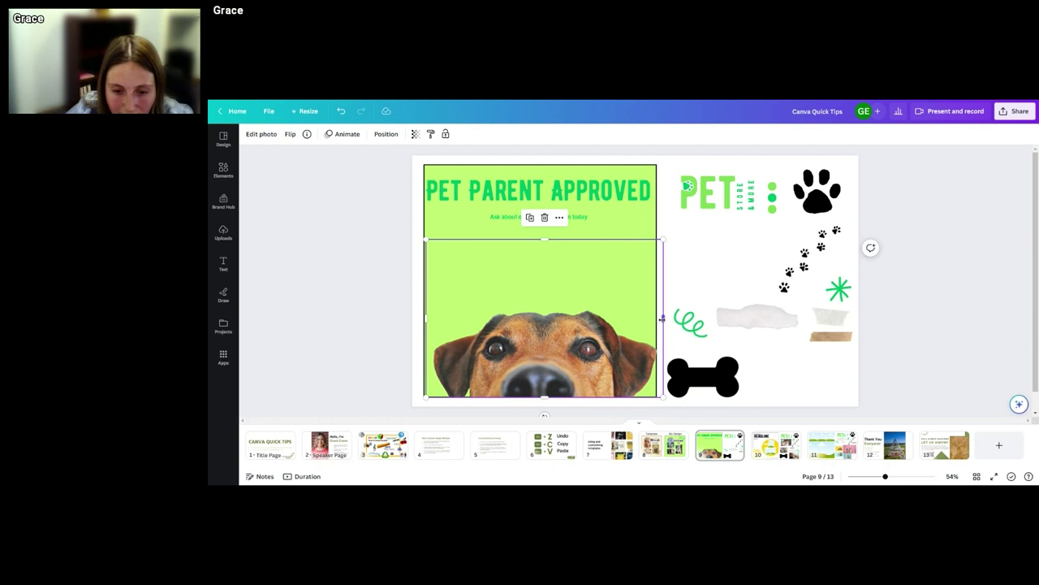
drag(662, 319, 651, 319)
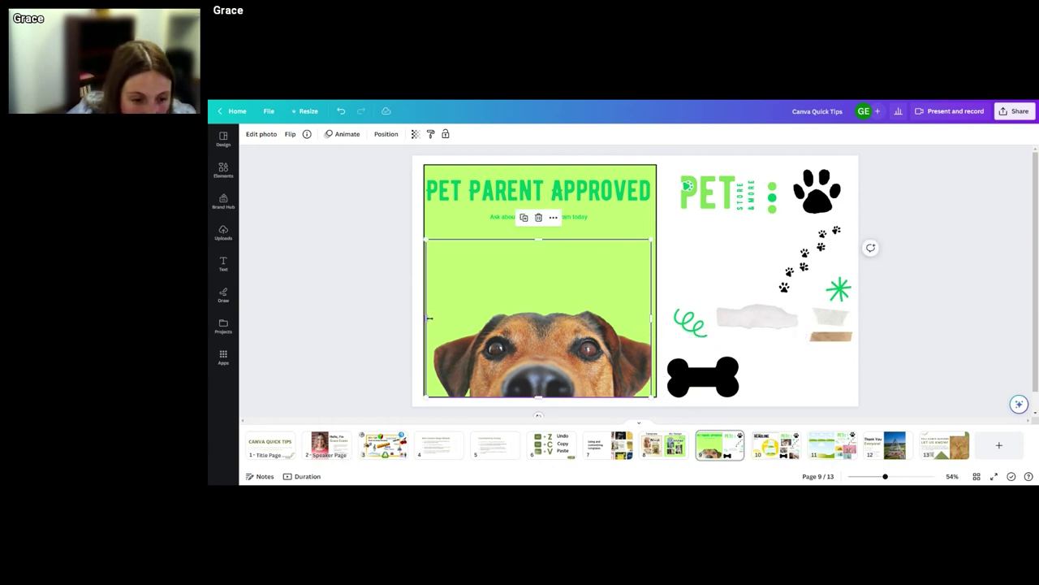
drag(429, 318, 425, 318)
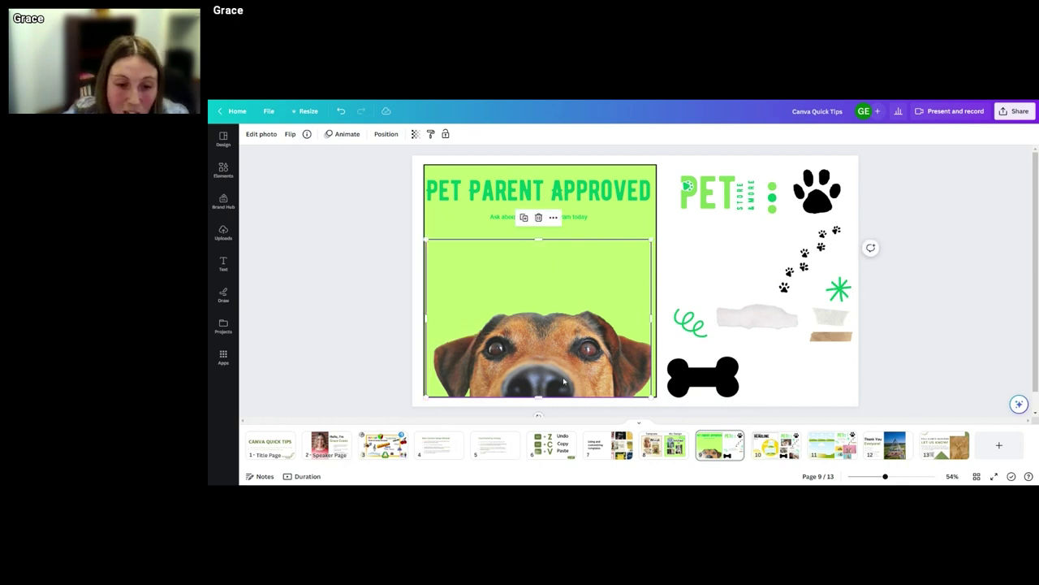
key(Escape)
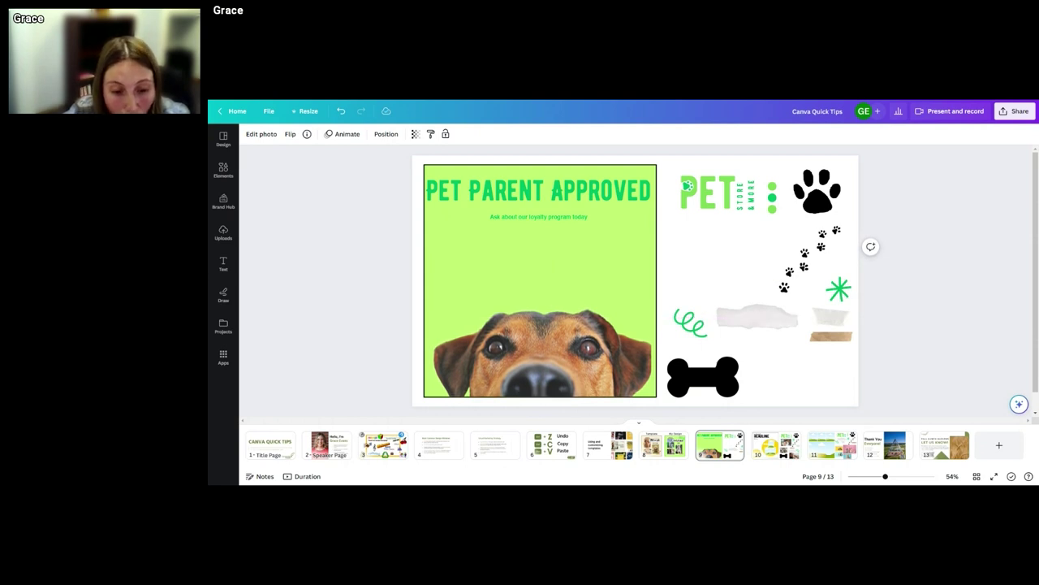
click(539, 324)
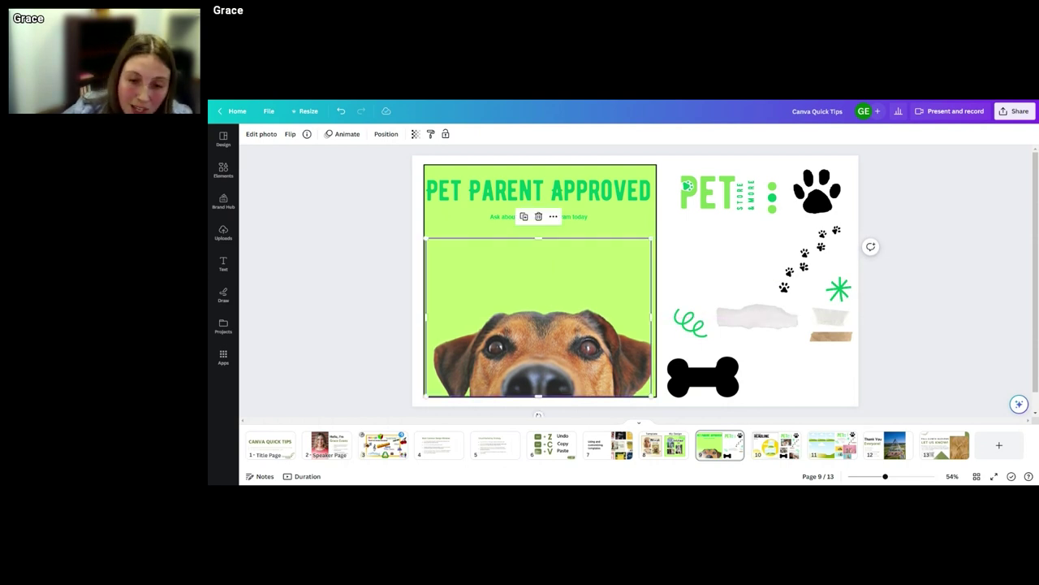
click(700, 254)
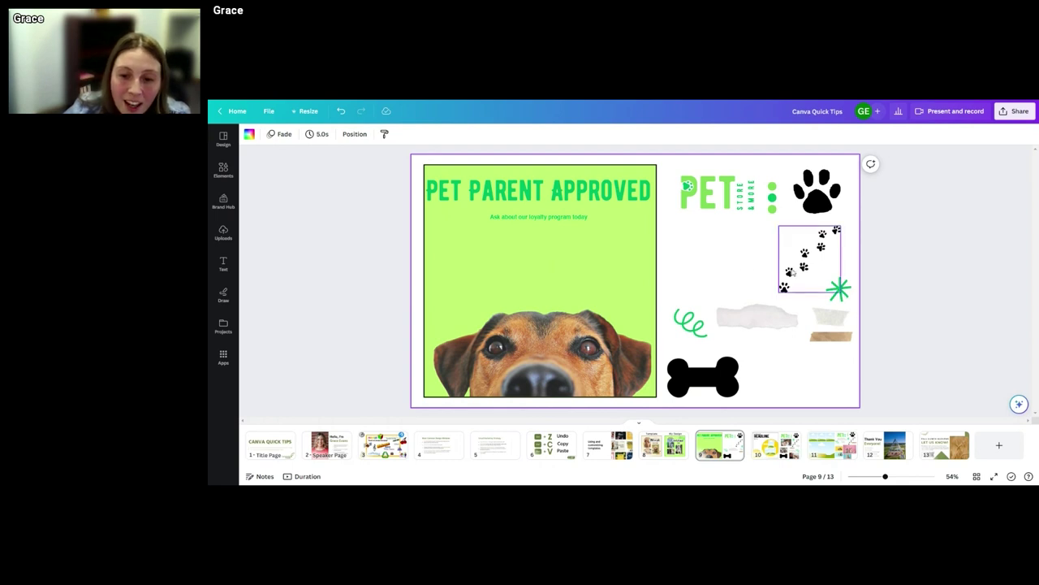
- Place the black paw-prints graphic on the green panel and enlarge it diagonally across the box
drag(791, 270, 439, 214)
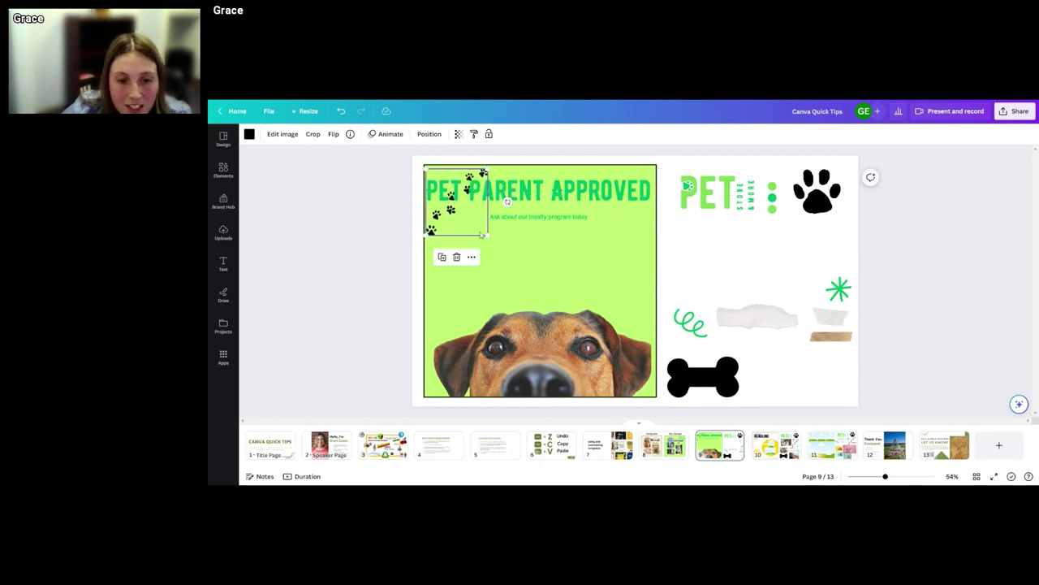
drag(482, 235, 684, 342)
- Set the paw-prints graphic's transparency to 13 so it becomes faint
click(780, 270)
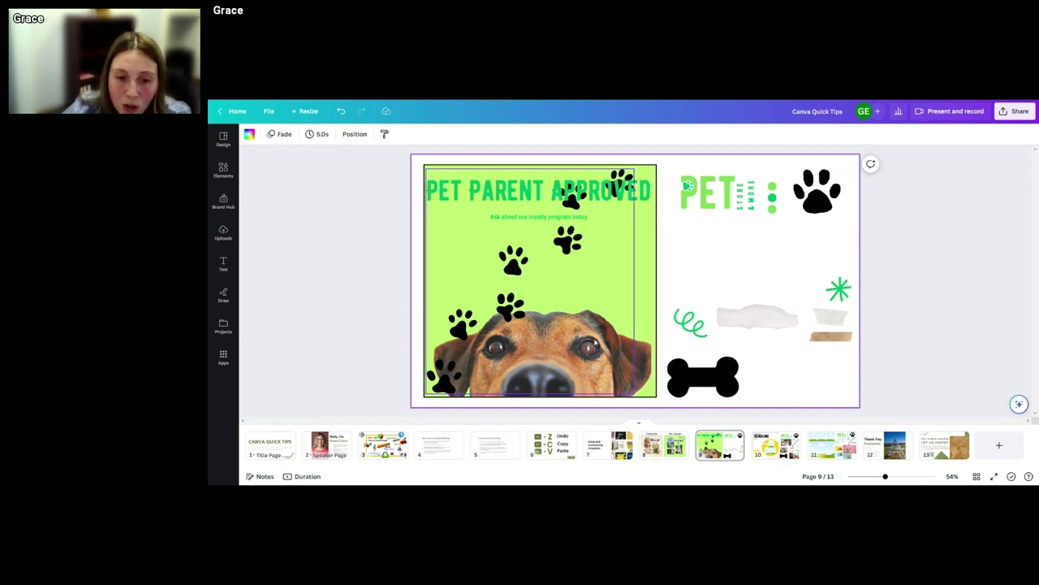
click(575, 262)
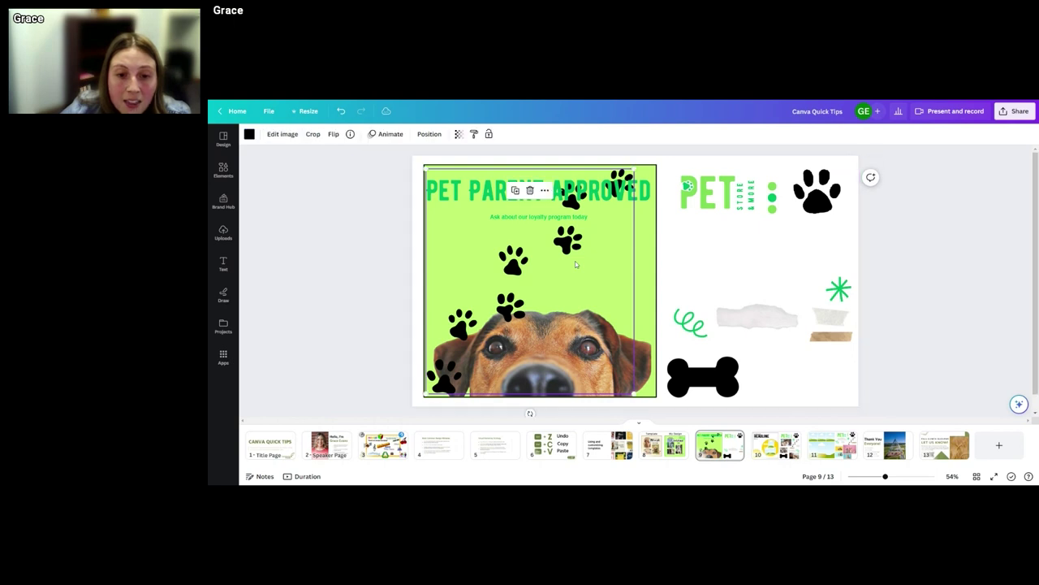
click(458, 135)
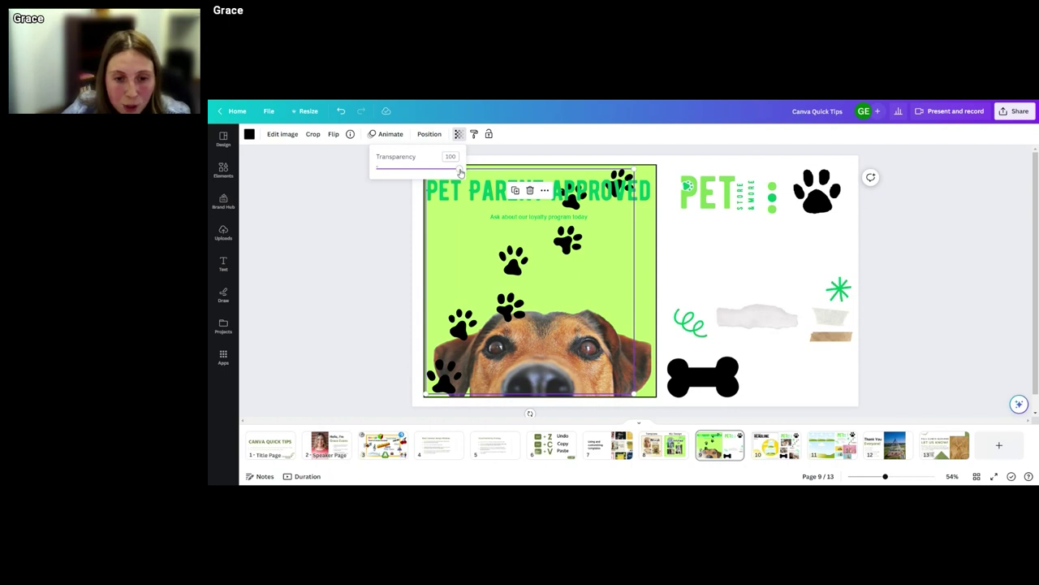
drag(462, 174, 391, 171)
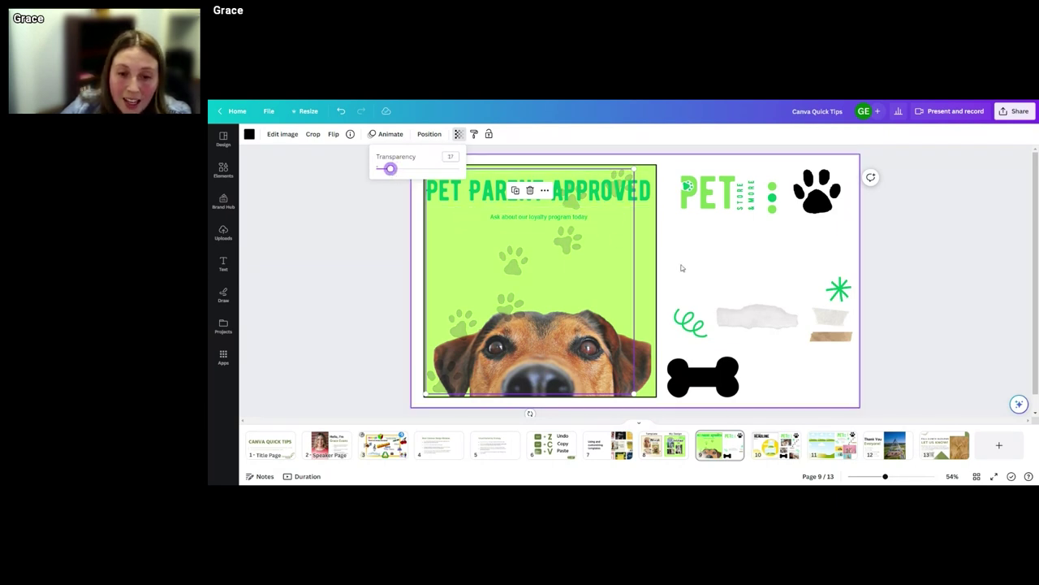
drag(393, 171, 387, 169)
click(560, 250)
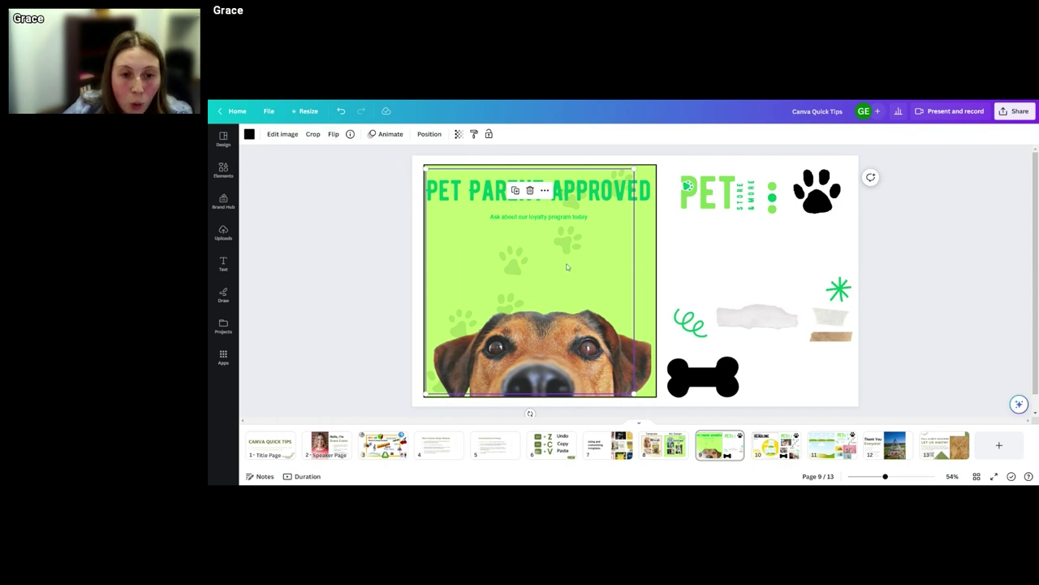
- Recolour the faint paw prints from black to green
click(249, 134)
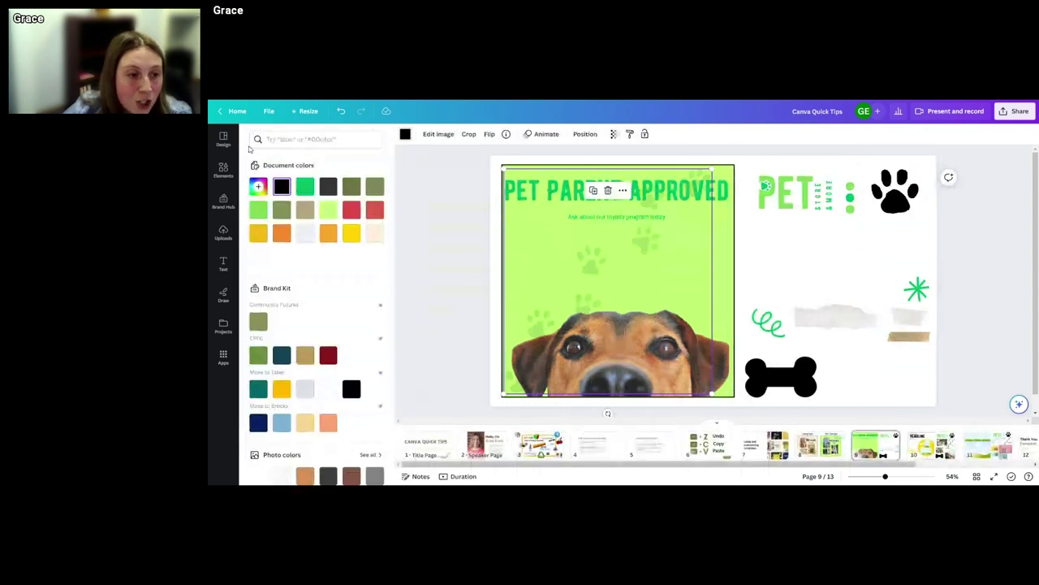
click(258, 209)
click(778, 280)
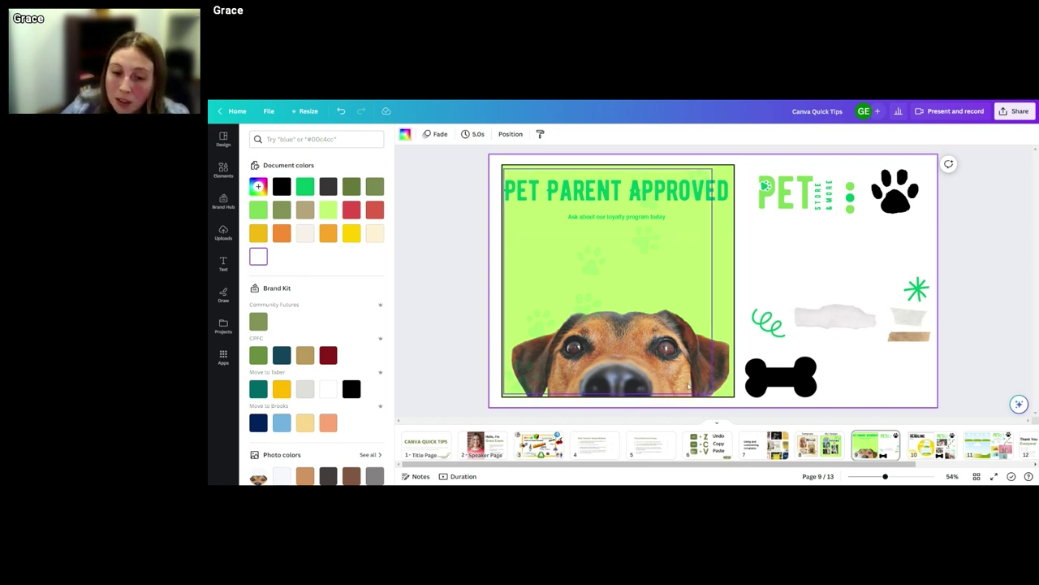
- Bring the dog photo to the front with Layer > Bring to front
click(715, 375)
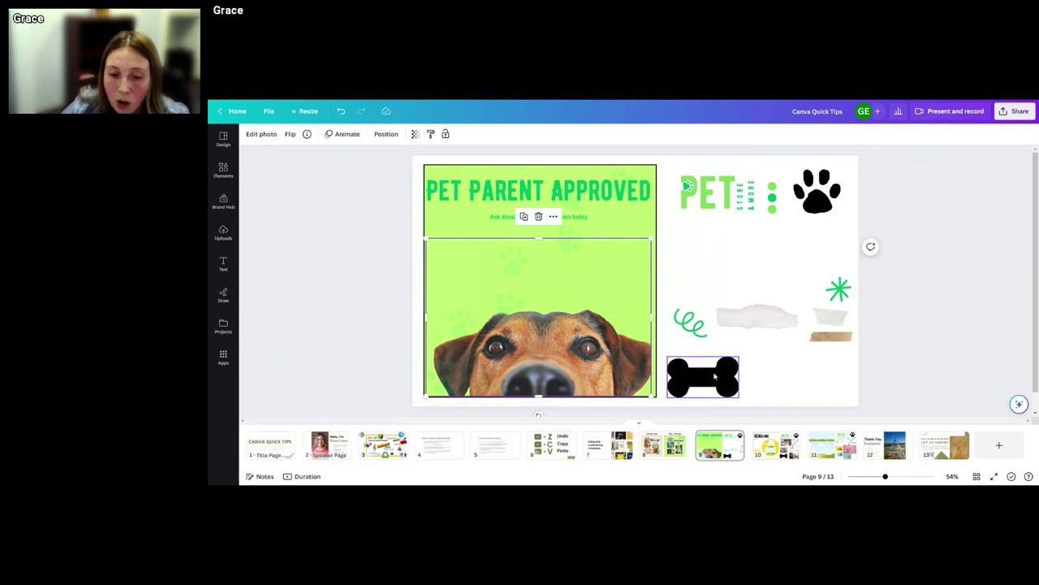
right_click(642, 375)
mouse_move(642, 356)
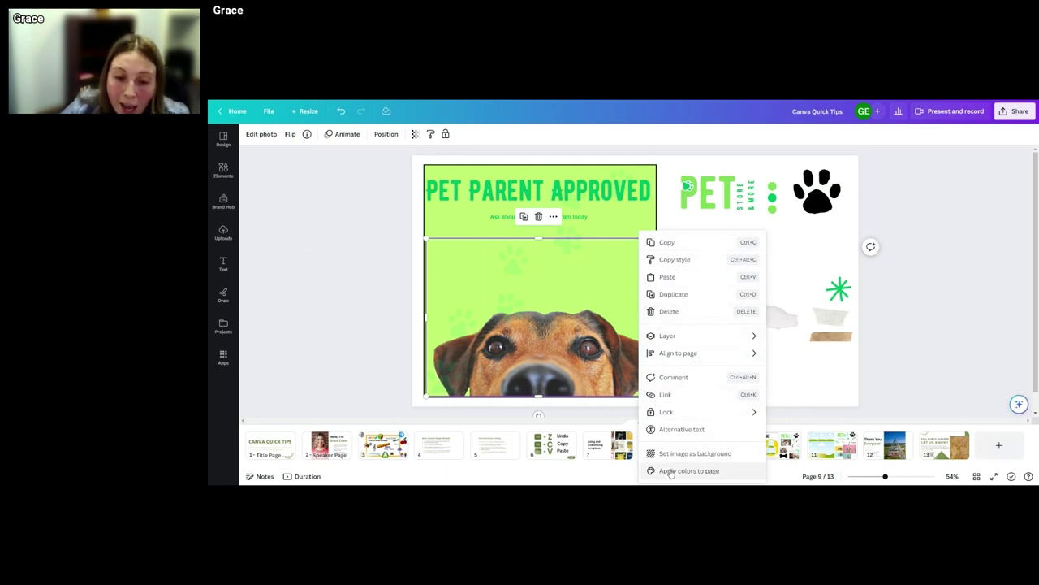
mouse_move(692, 341)
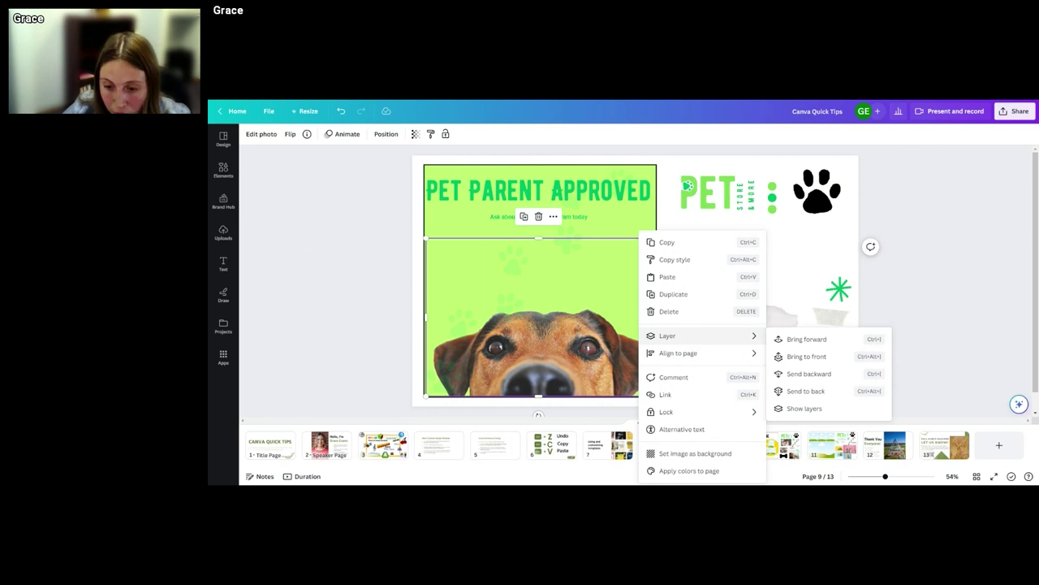
click(795, 358)
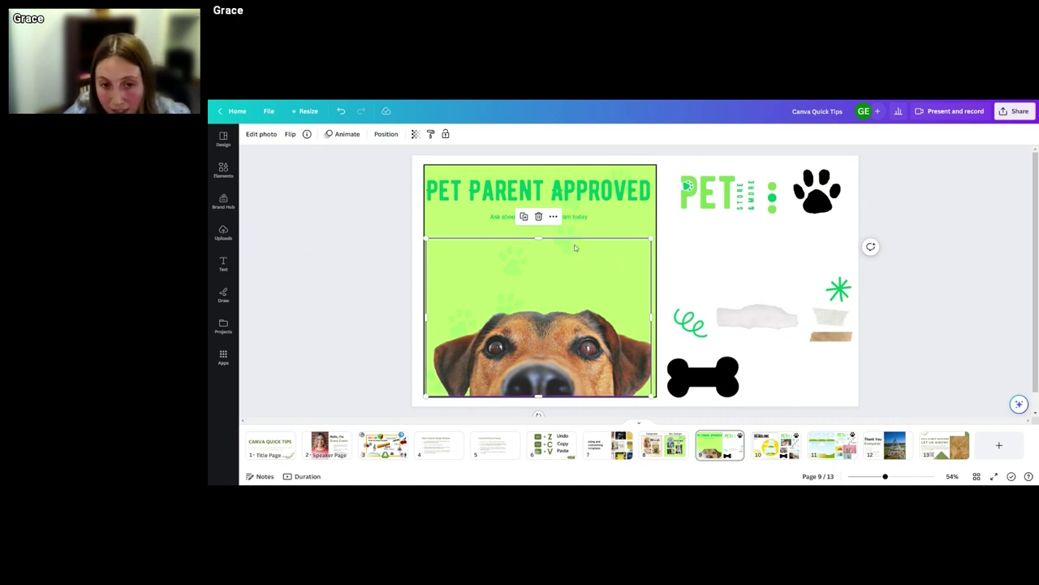
click(704, 260)
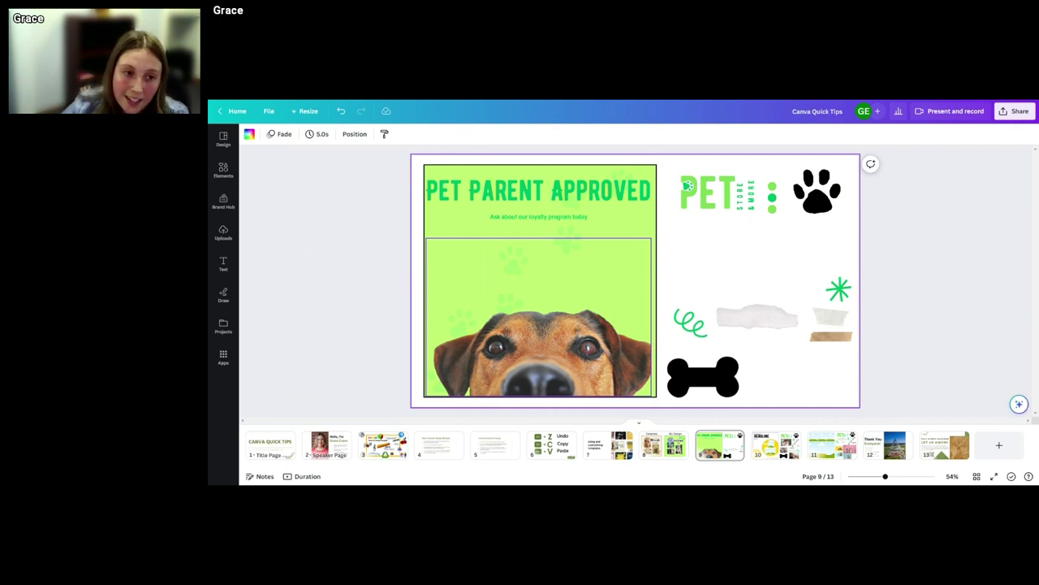
click(597, 319)
right_click(596, 322)
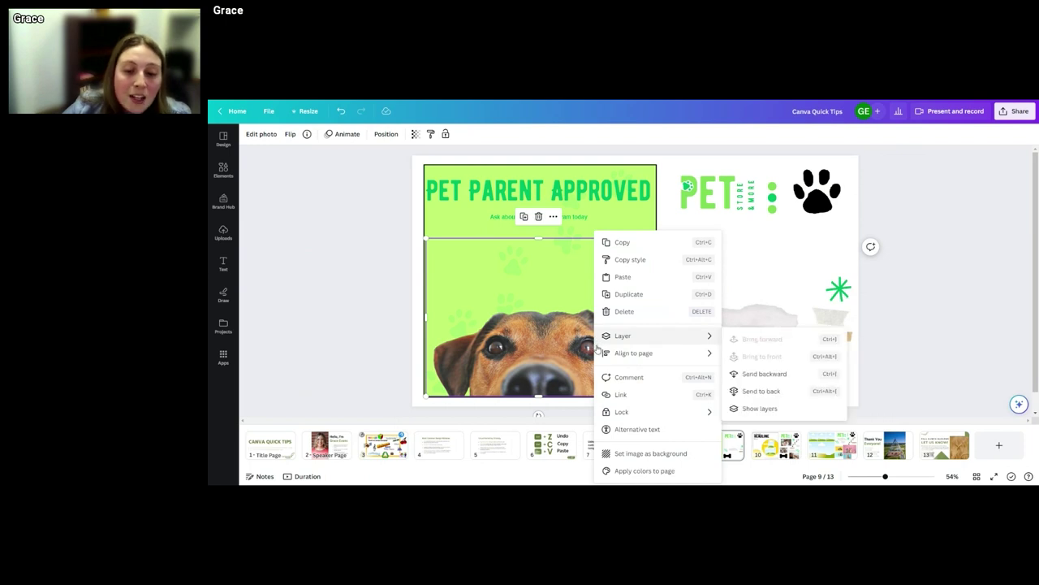
mouse_move(599, 342)
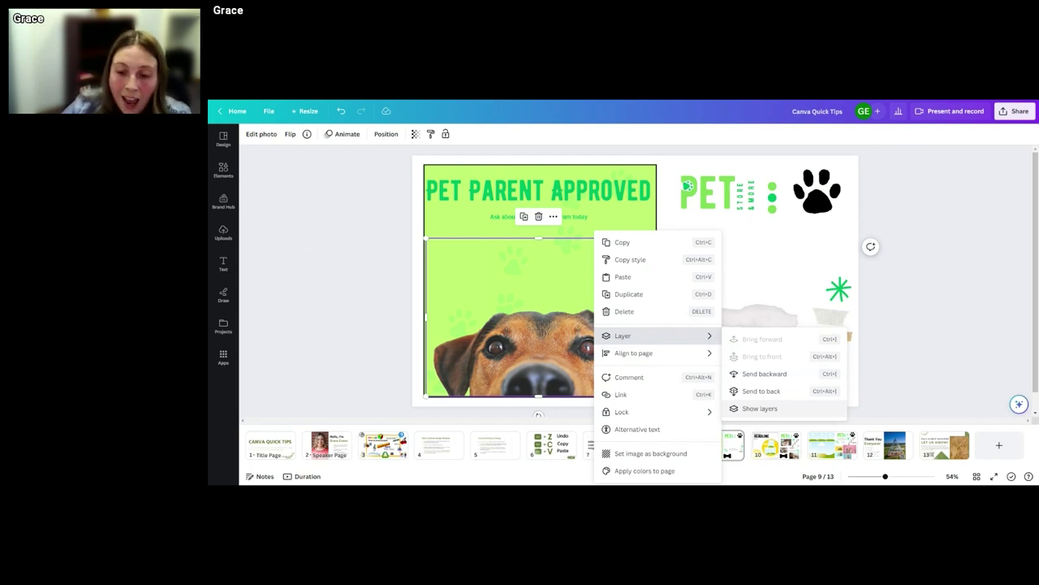
click(897, 330)
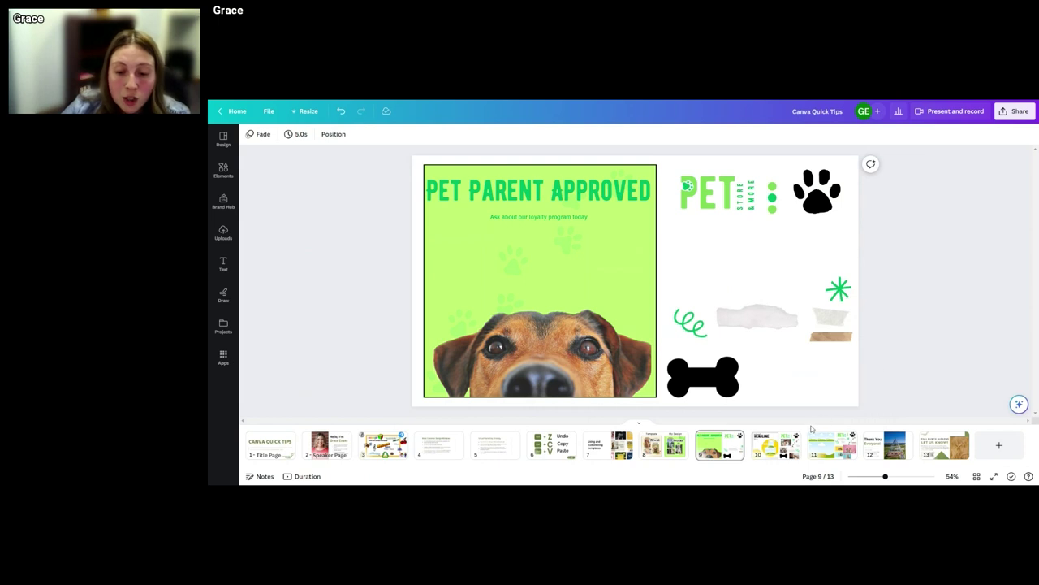
- On page 10, replace the 'Add a subheading' placeholder with 'I am not a regular mom'
click(775, 452)
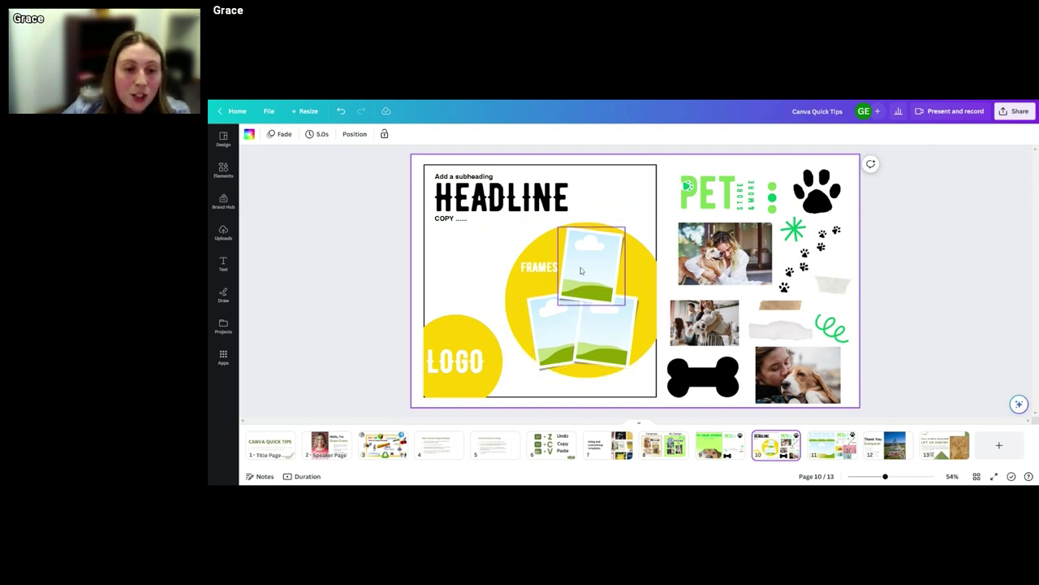
click(496, 176)
click(496, 176)
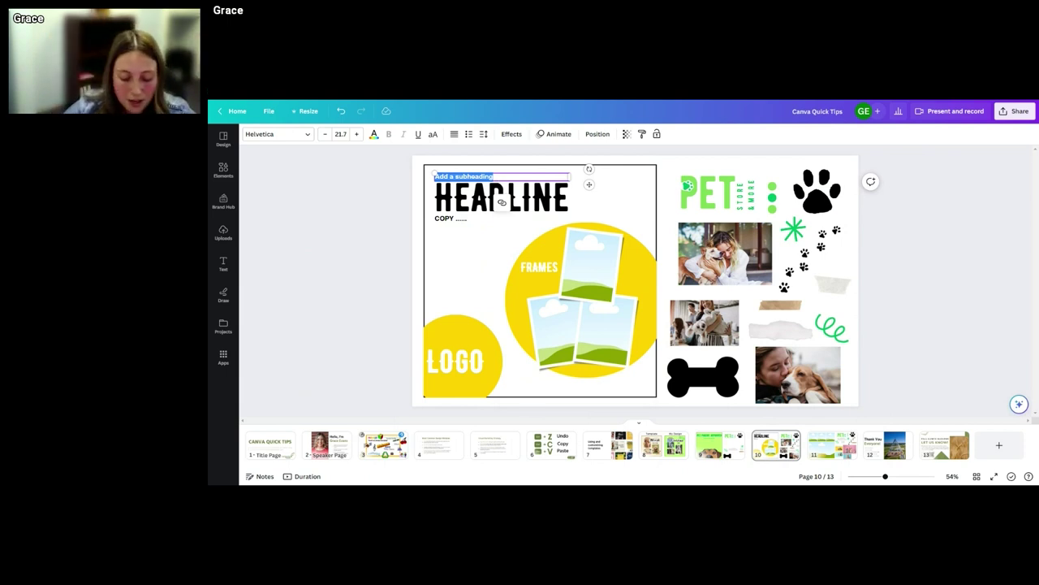
key(BackSpace)
text(I am not a regular)
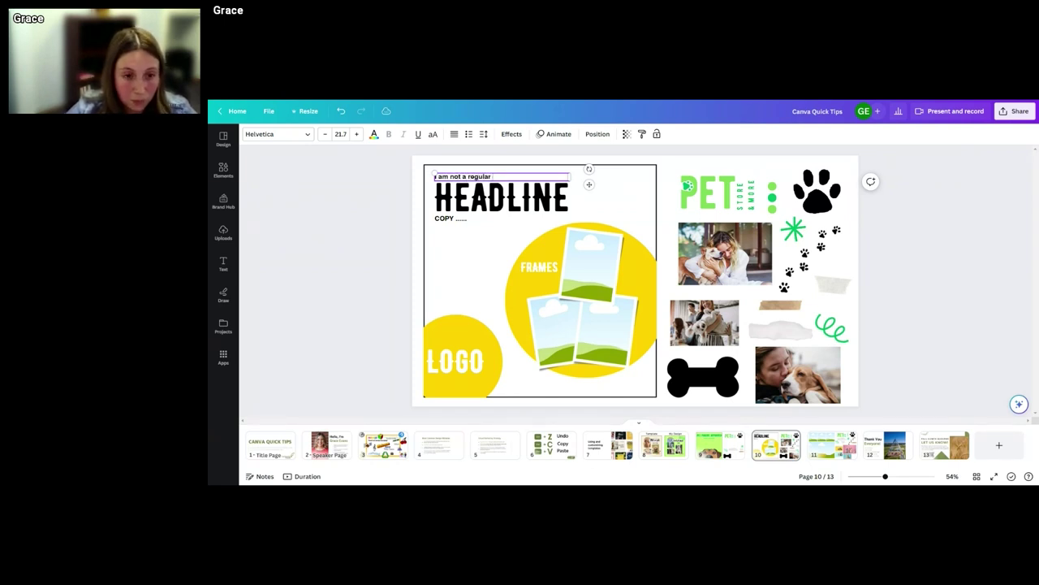
text( mom)
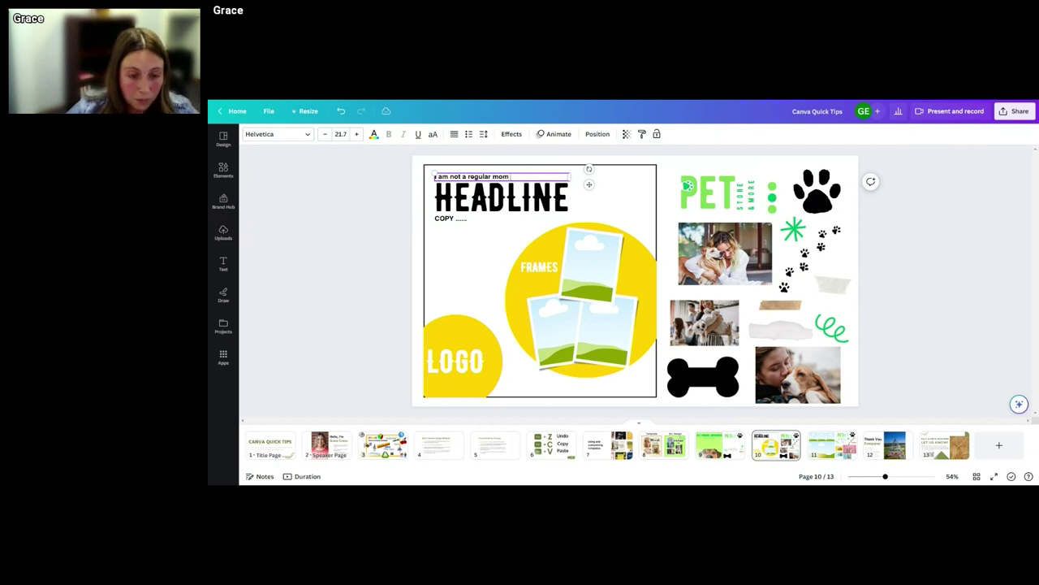
- Replace the HEADLINE placeholder on page 10 with 'I AM A DOG MOM'
click(549, 190)
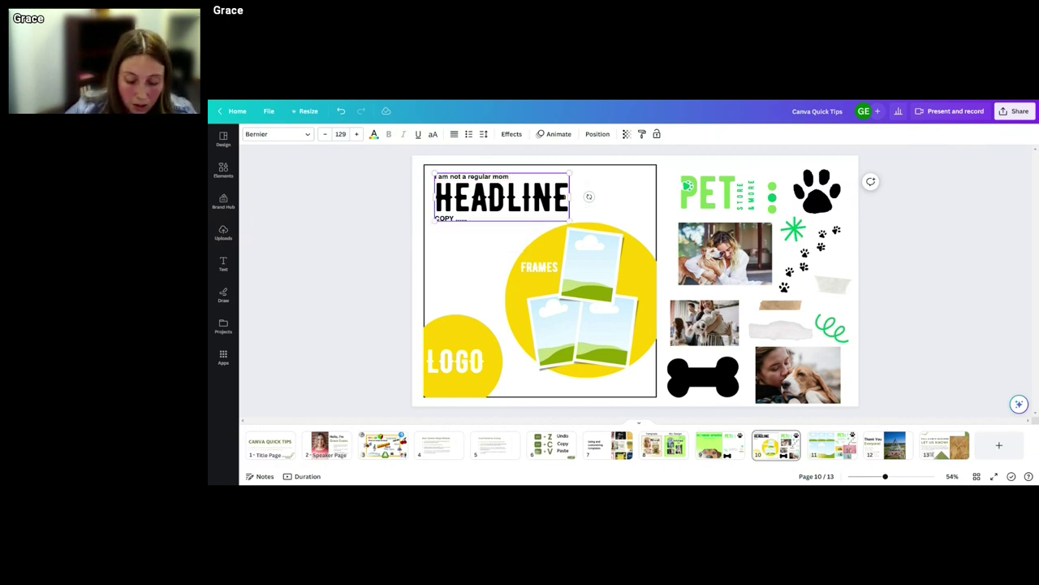
key(BackSpace)
key(BackSpace)
key(BackSpace)
key(BackSpace)
key(BackSpace)
key(BackSpace)
key(BackSpace)
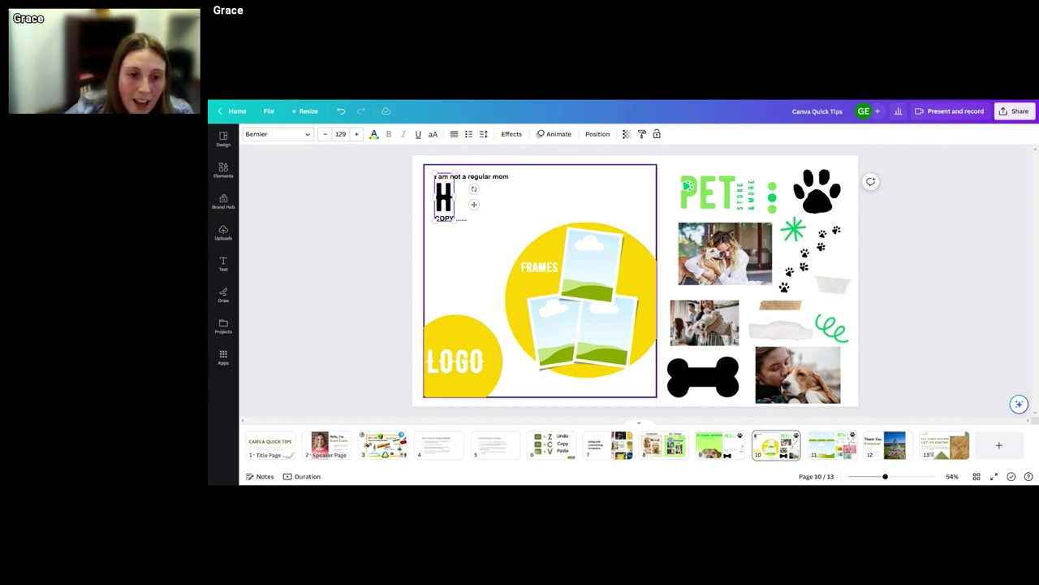
key(BackSpace)
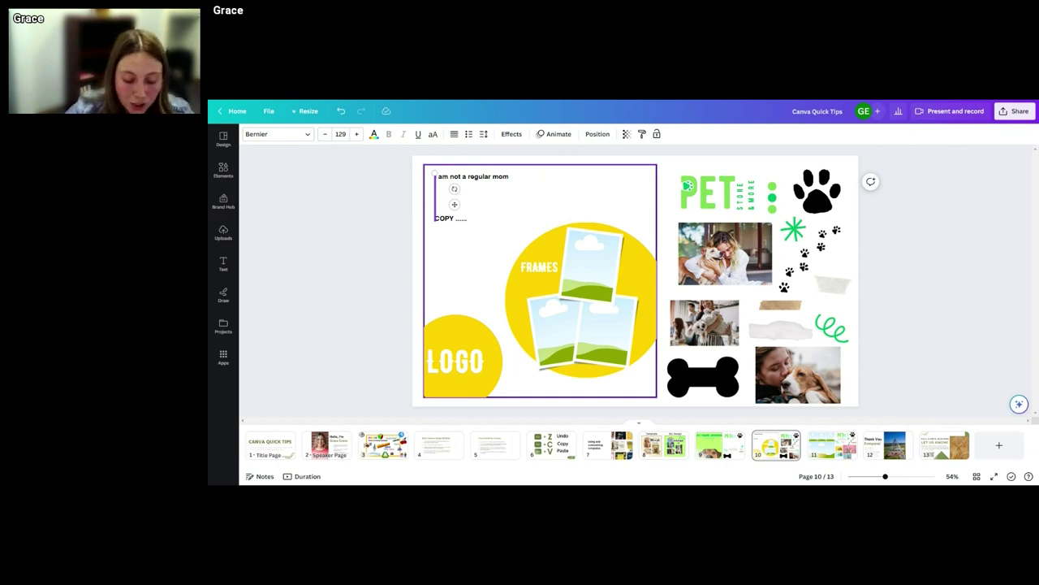
text(I AM)
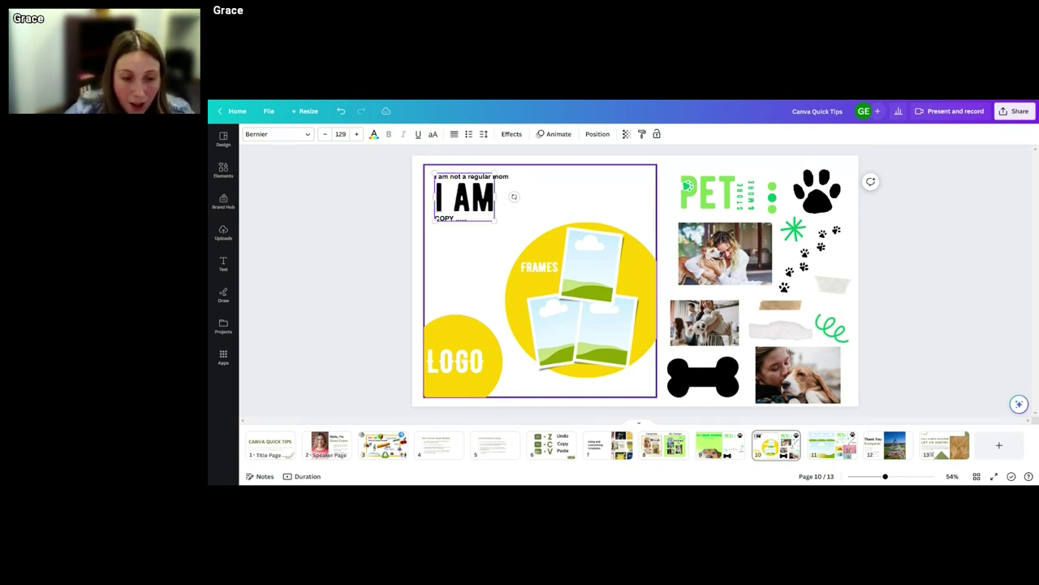
text( A)
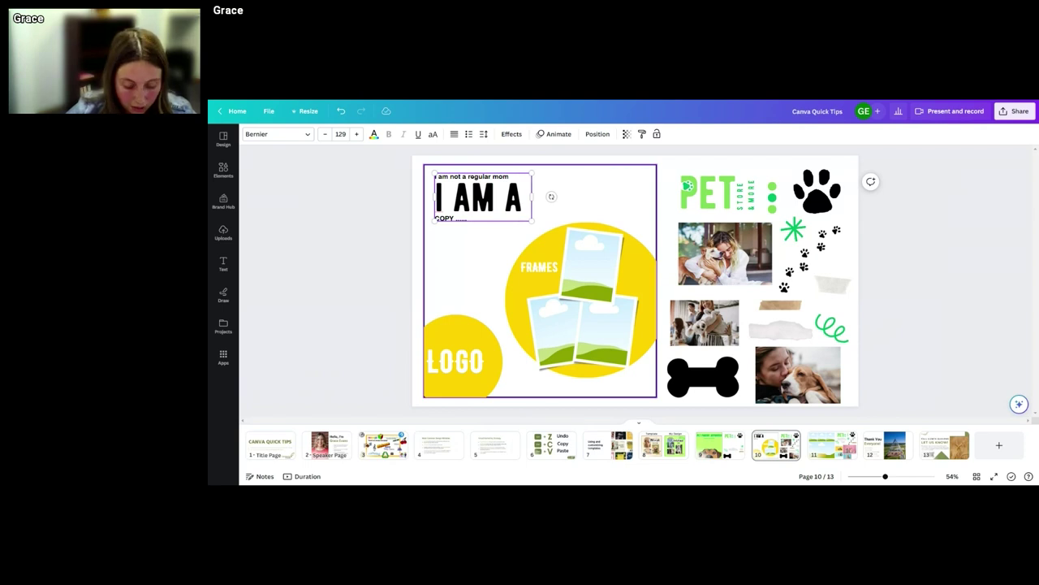
text( DOG MOM)
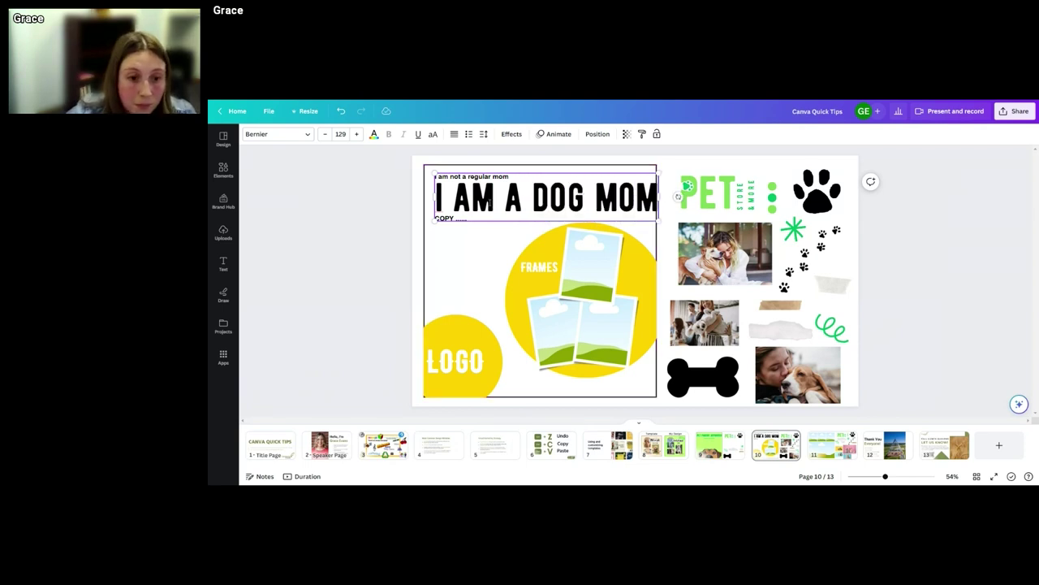
click(467, 223)
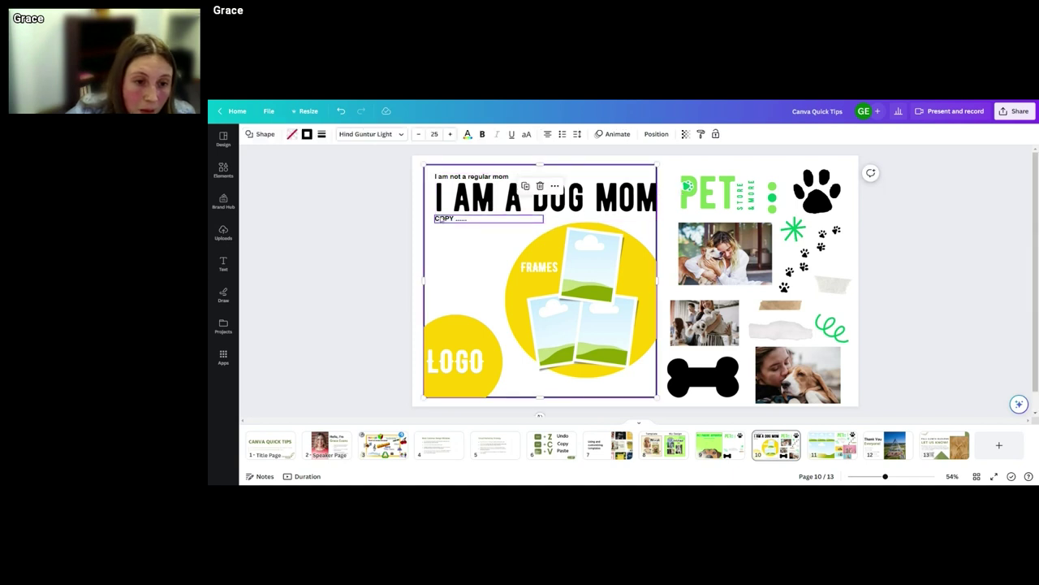
- Replace the COPY placeholder with 'Carrying only the best product for your fur babies!'
click(456, 225)
double_click(455, 219)
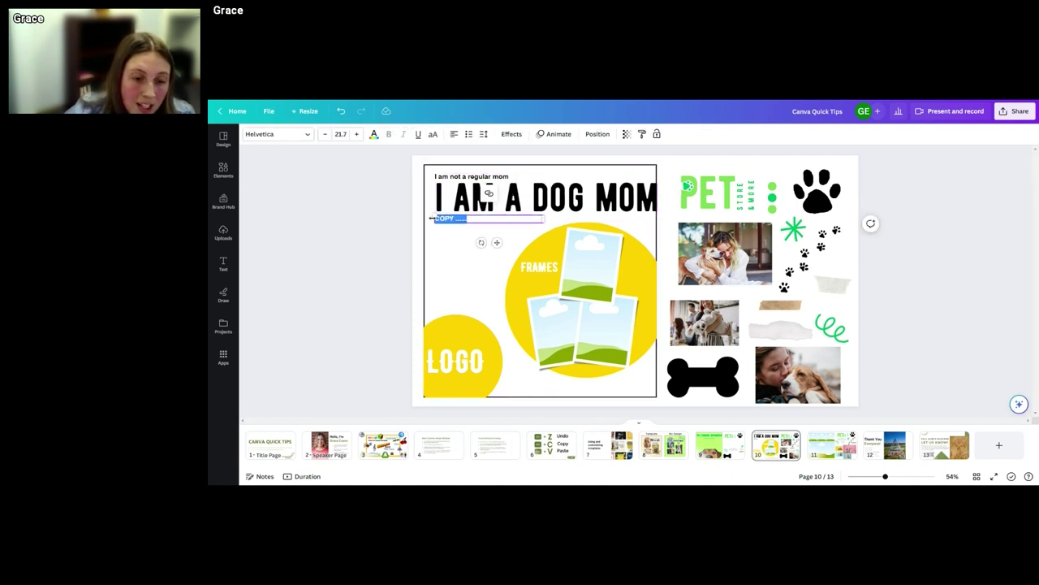
text(Carr)
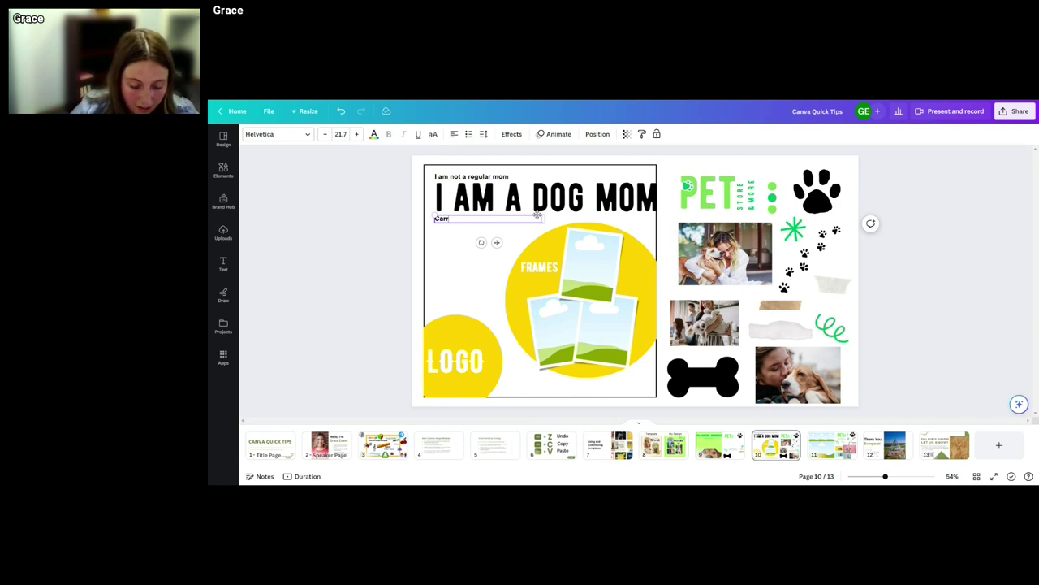
text(ying)
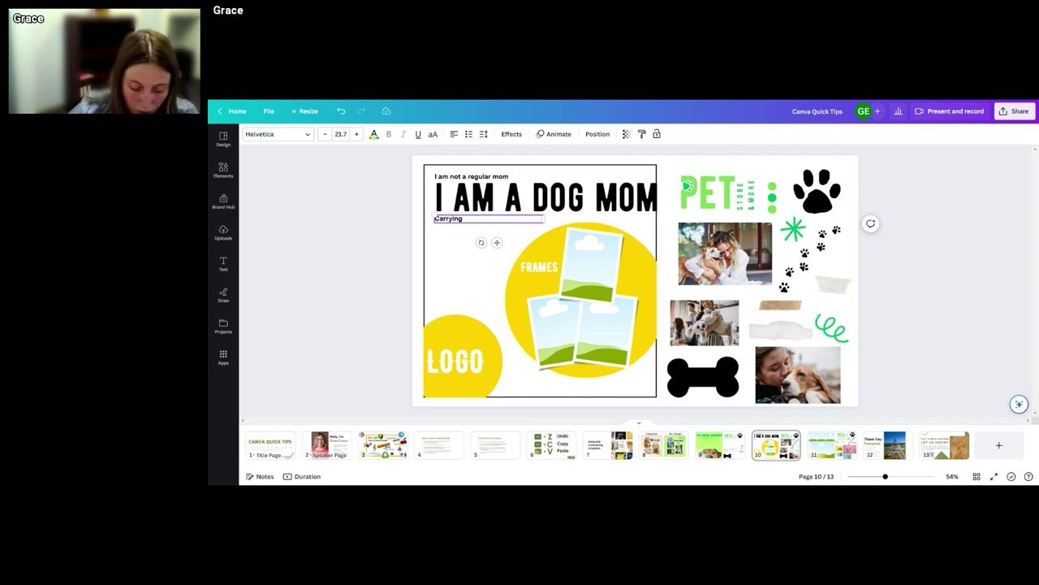
text( only the best product)
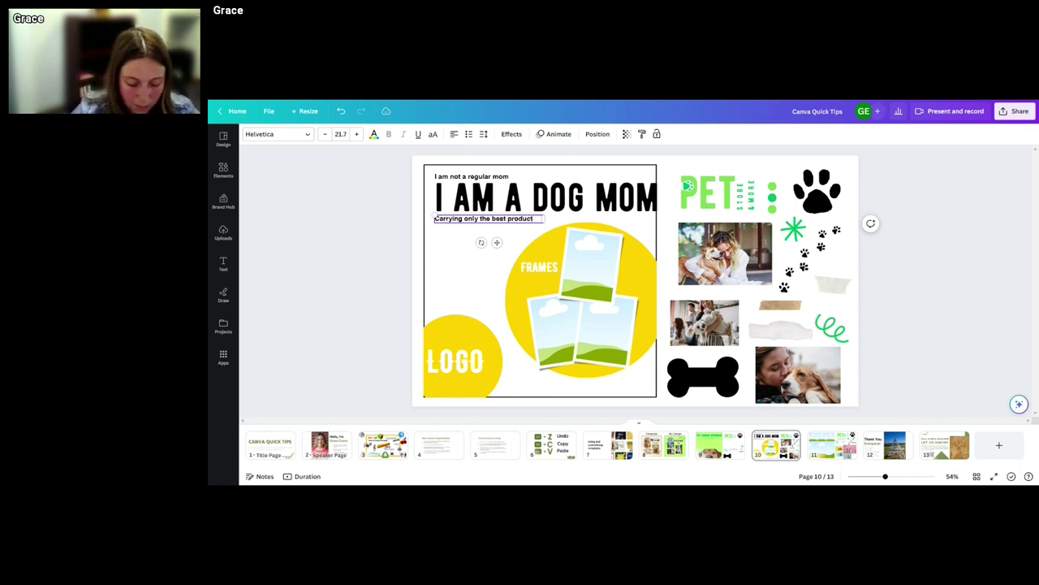
text( for your fur babies!)
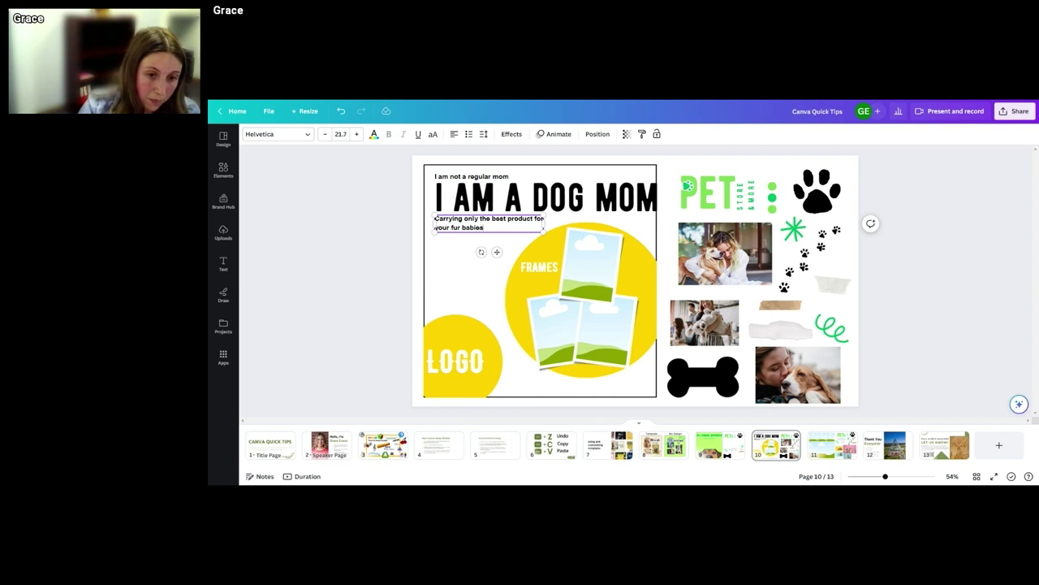
click(462, 267)
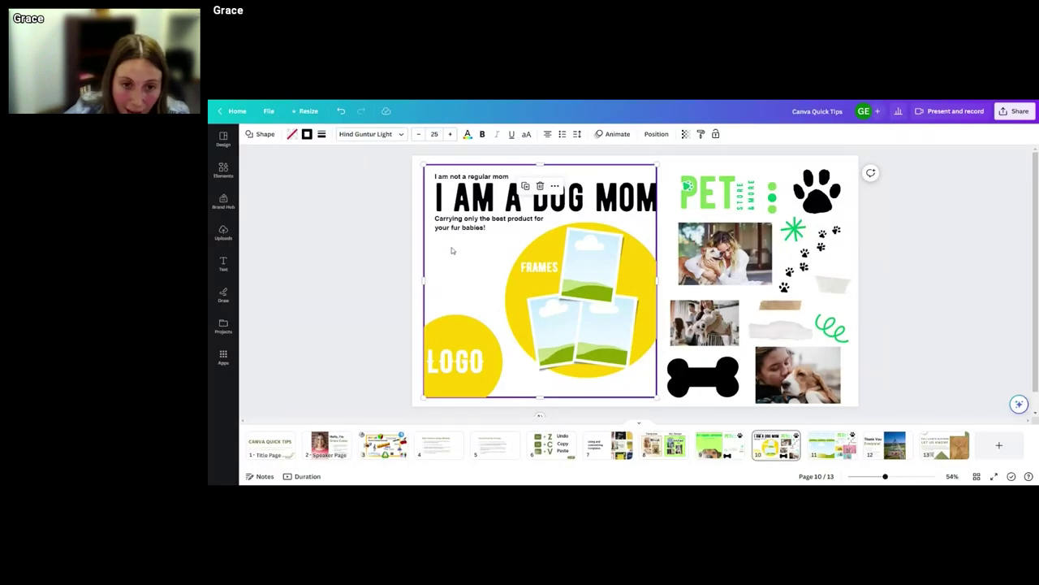
- Make the 'I am not a regular mom' heading and the Carrying tagline all capitals
click(483, 176)
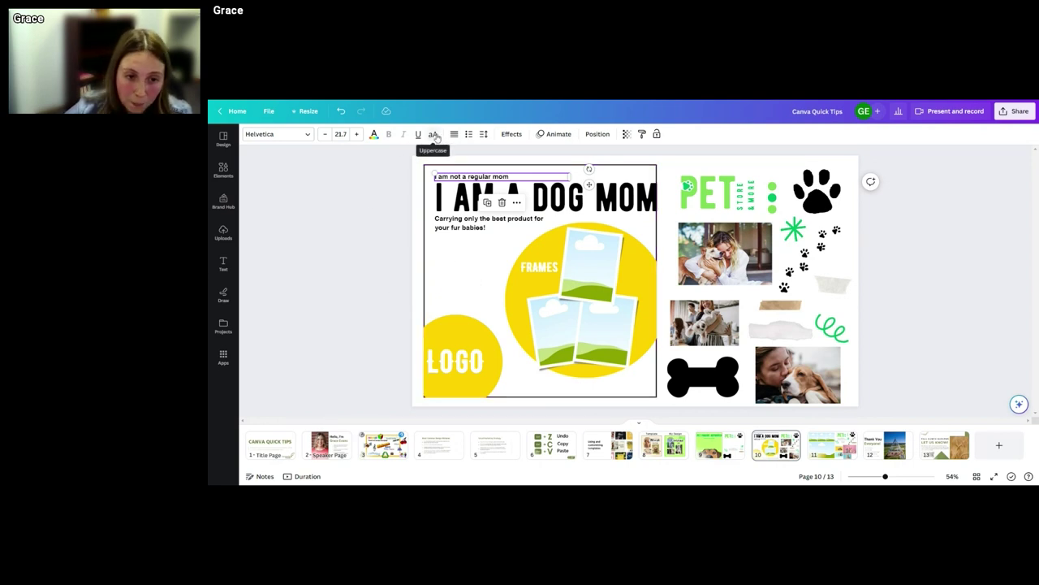
click(434, 136)
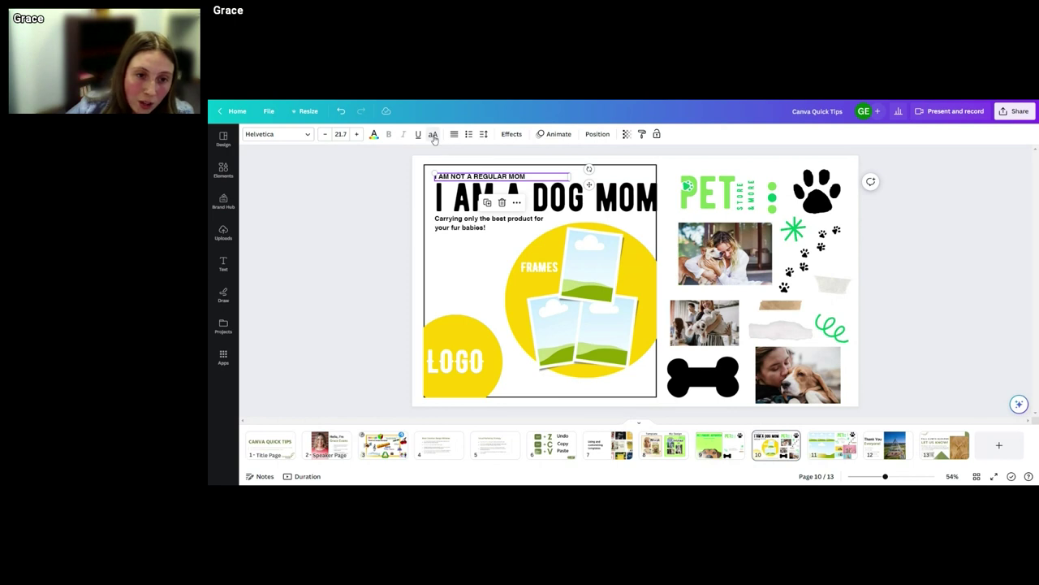
click(448, 223)
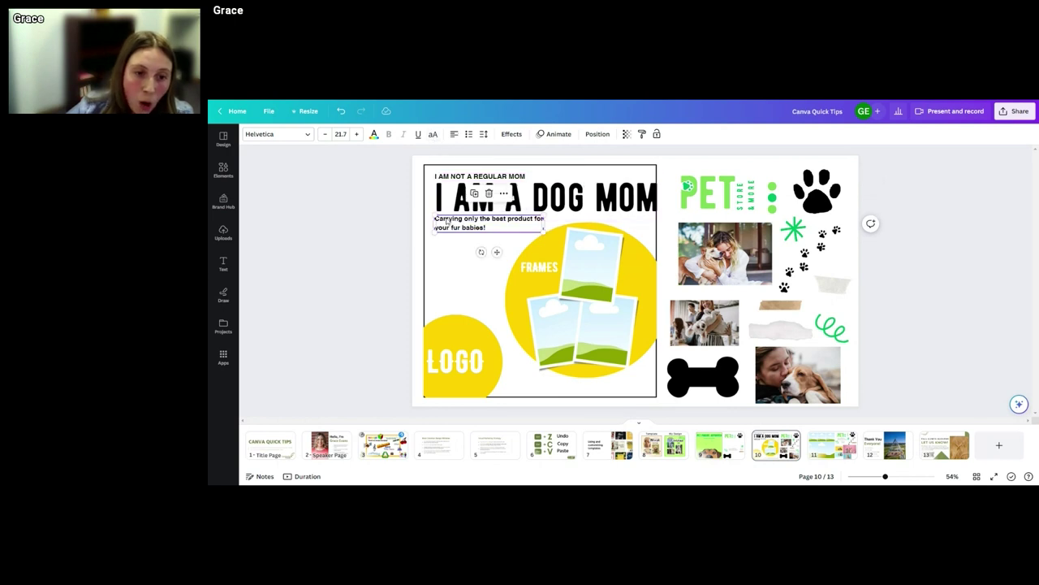
click(433, 135)
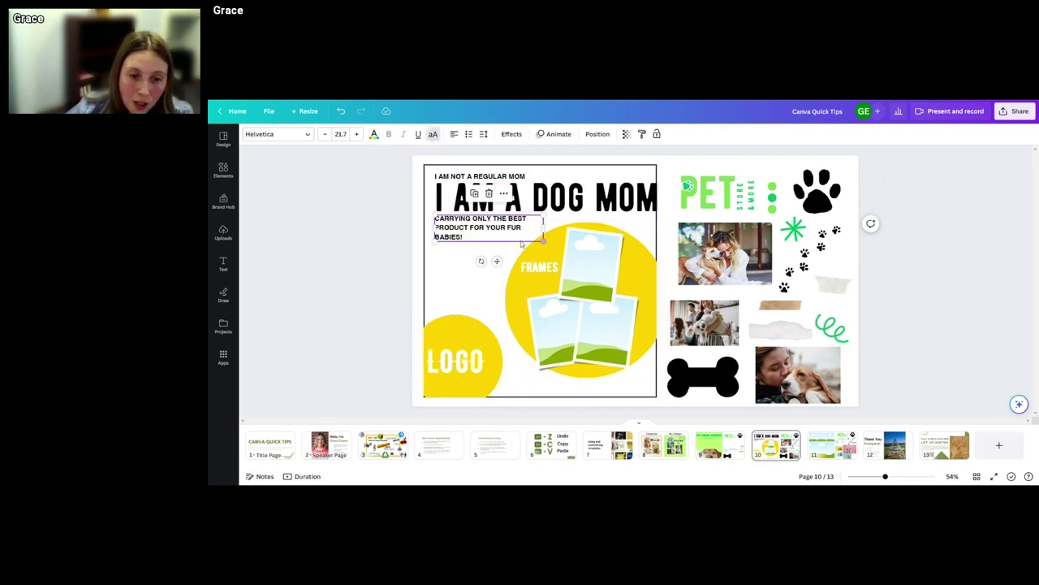
click(459, 270)
- Shrink the I AM A DOG MOM title slightly, to size 124
click(574, 212)
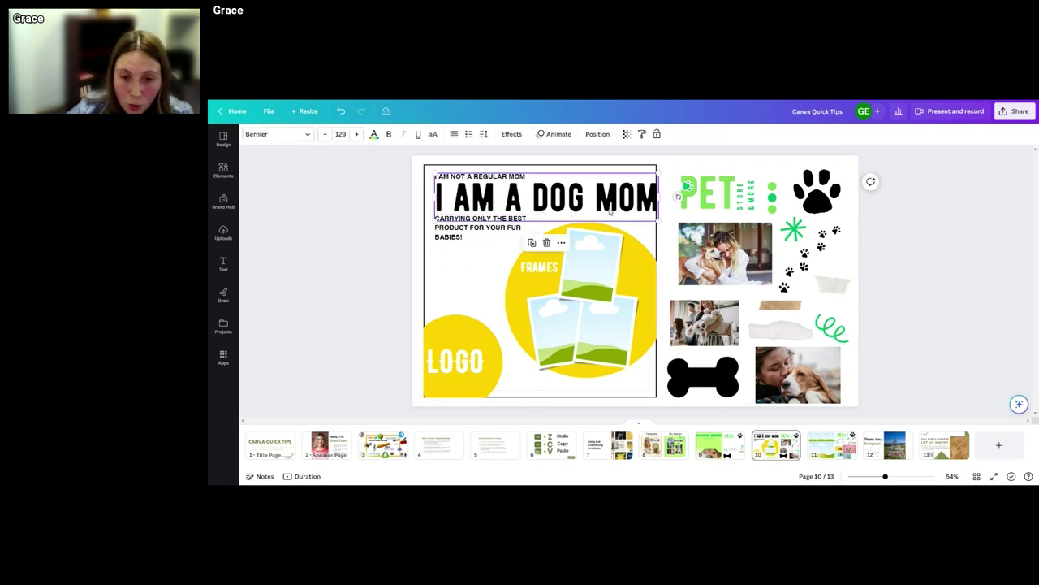
mouse_move(659, 219)
mouse_down()
mouse_move(673, 219)
mouse_move(649, 218)
mouse_up()
click(483, 257)
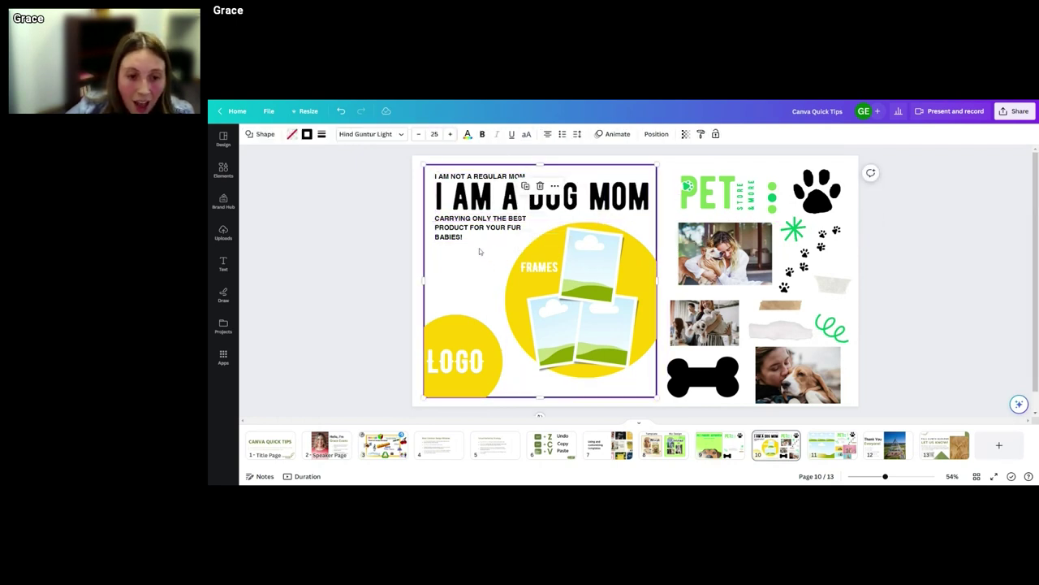
click(500, 177)
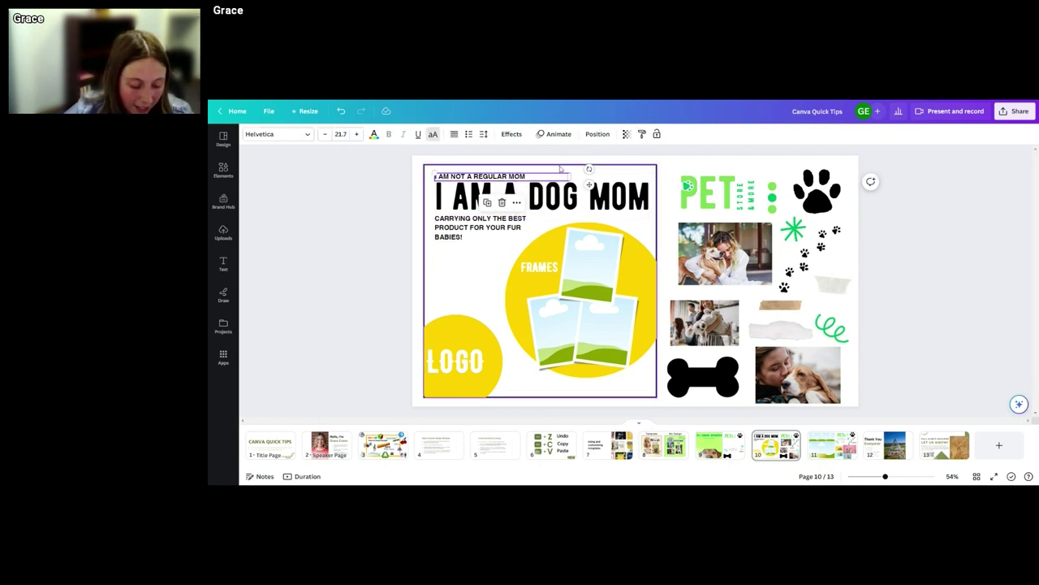
- Select the three title texts, try Position's Tidy up on them, then undo it
shift+click(515, 188)
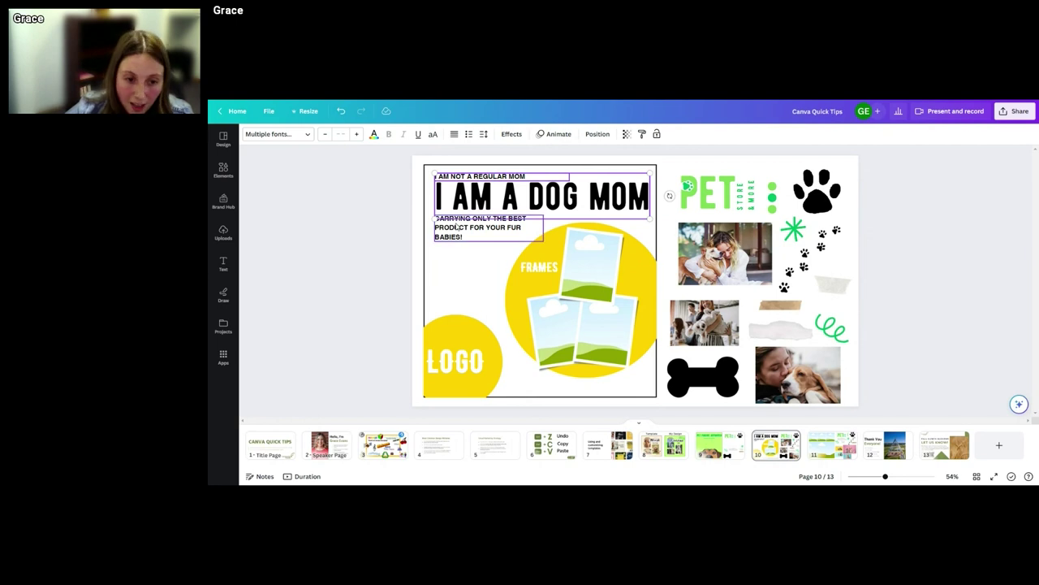
shift+click(463, 226)
click(598, 133)
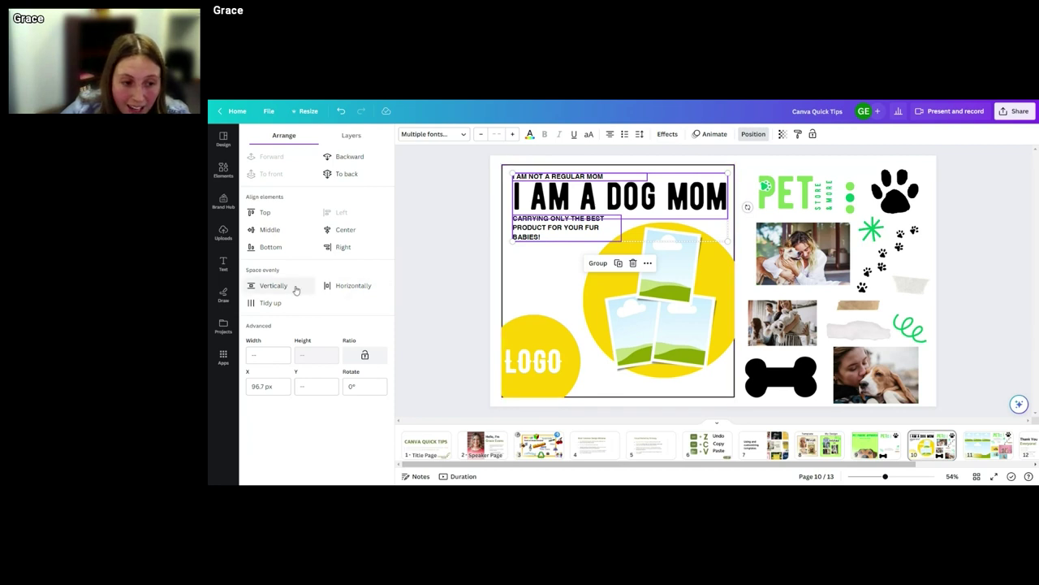
click(284, 306)
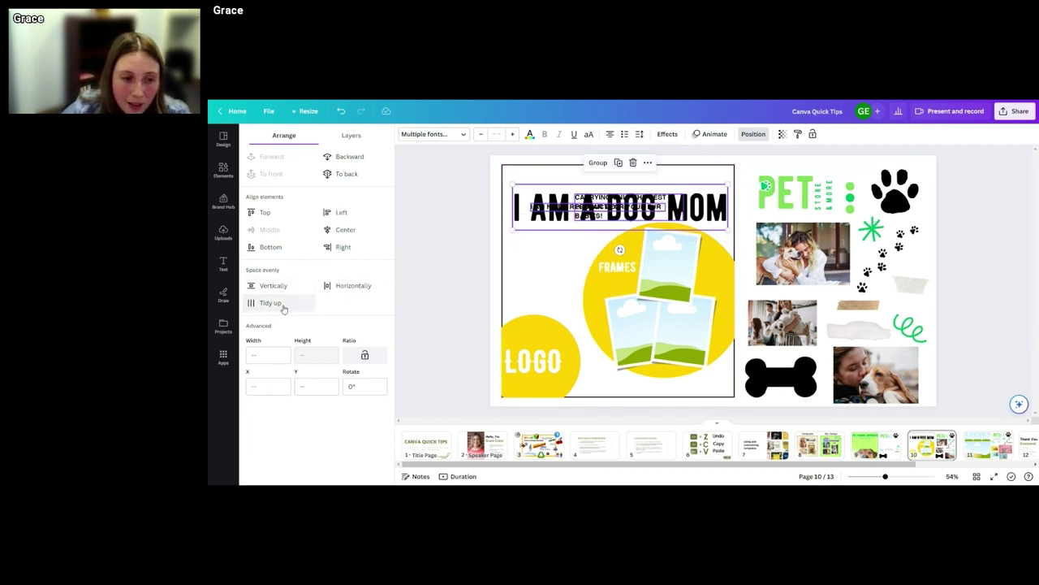
click(566, 269)
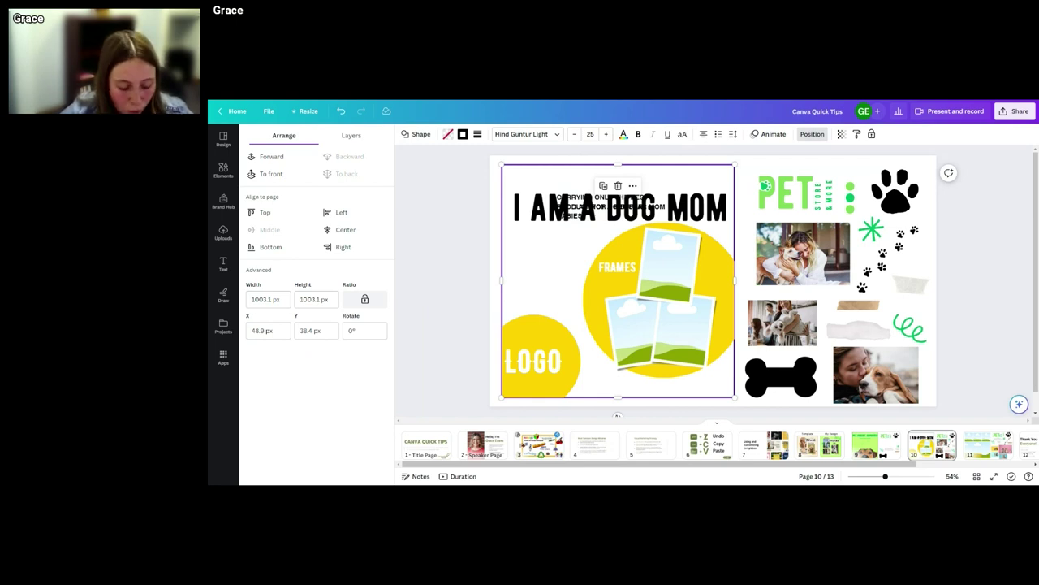
key(ctrl+z)
key(ctrl+z)
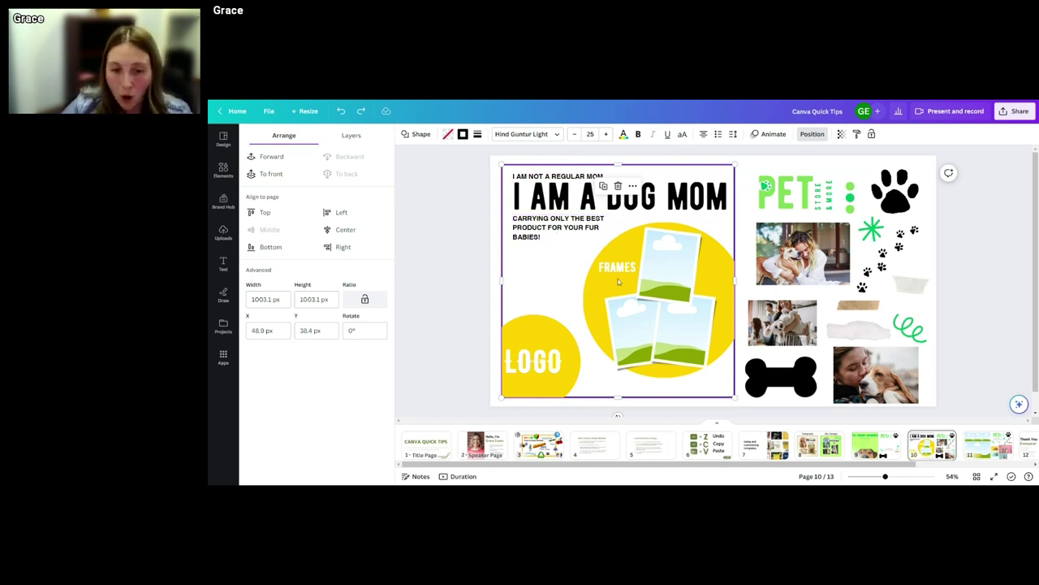
- Recolour the page background light green
click(479, 198)
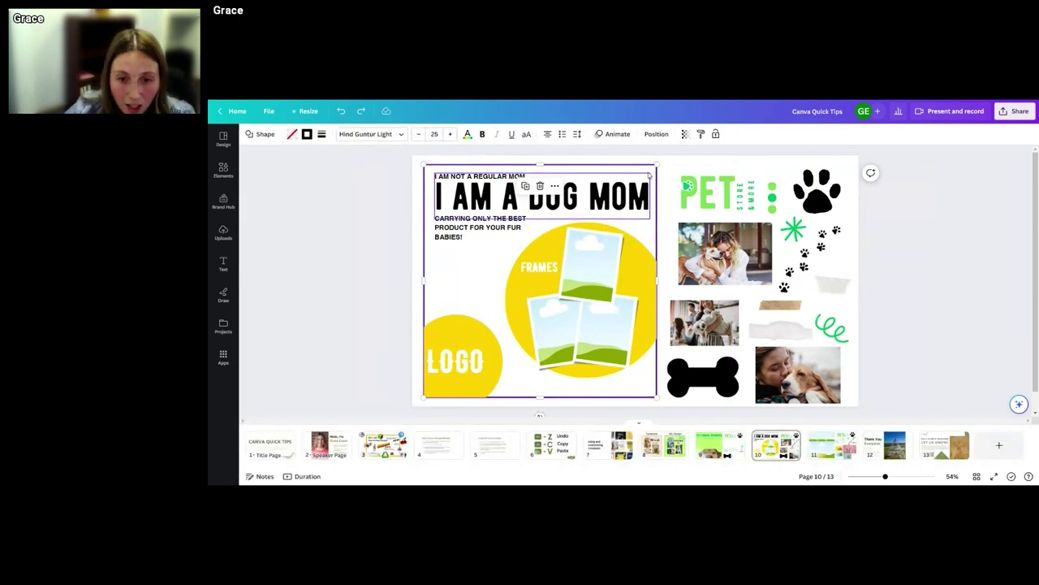
click(292, 134)
click(328, 187)
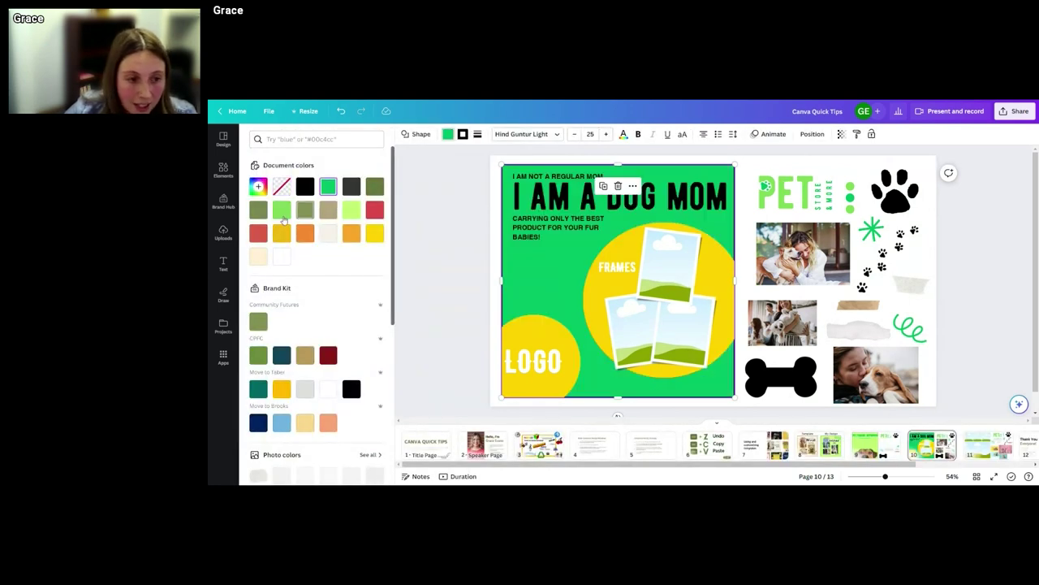
click(281, 210)
- Turn the yellow circle behind the frames green and the LOGO circle light green
click(606, 319)
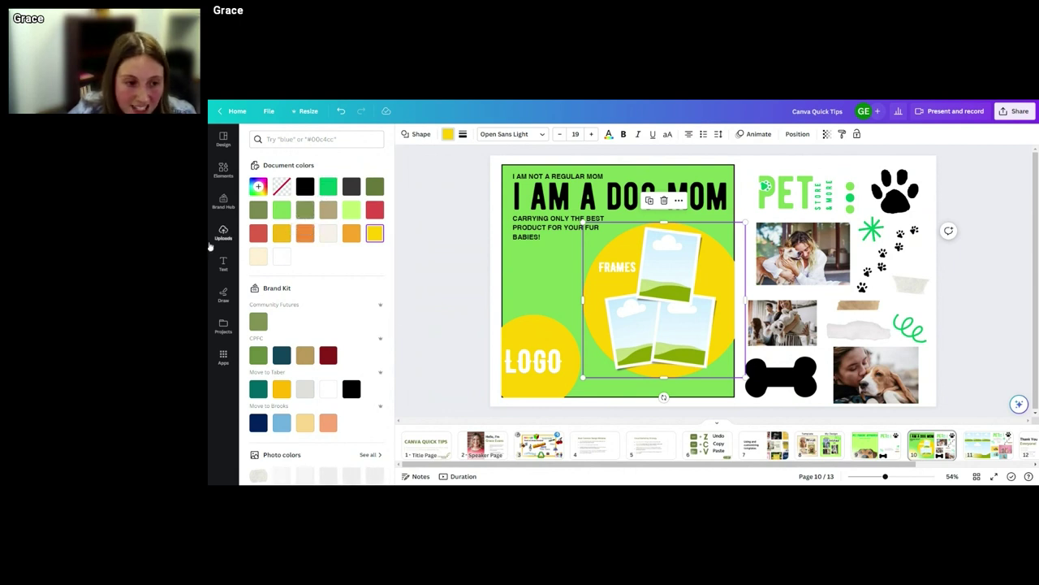
click(328, 187)
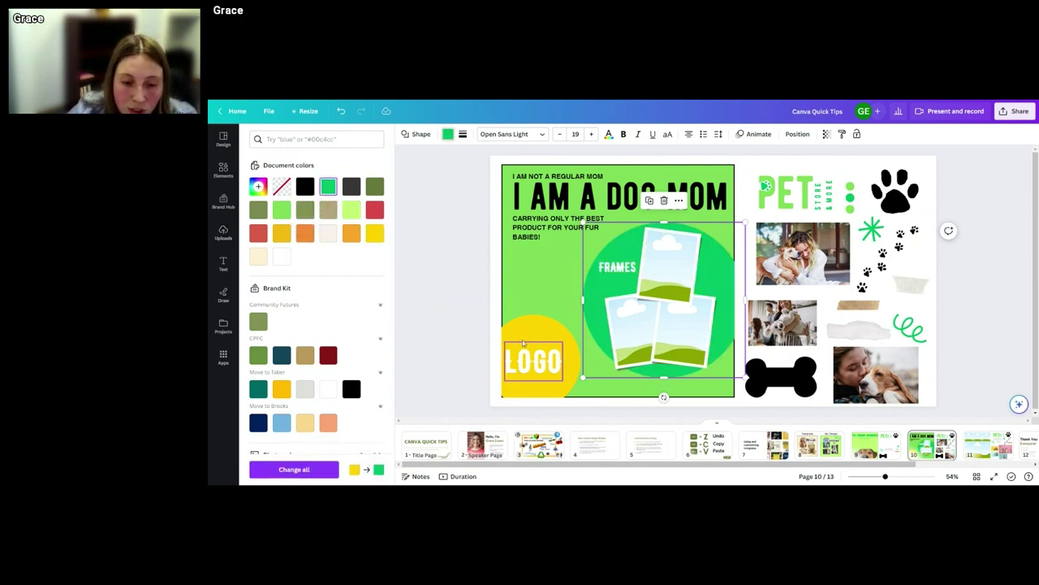
click(524, 377)
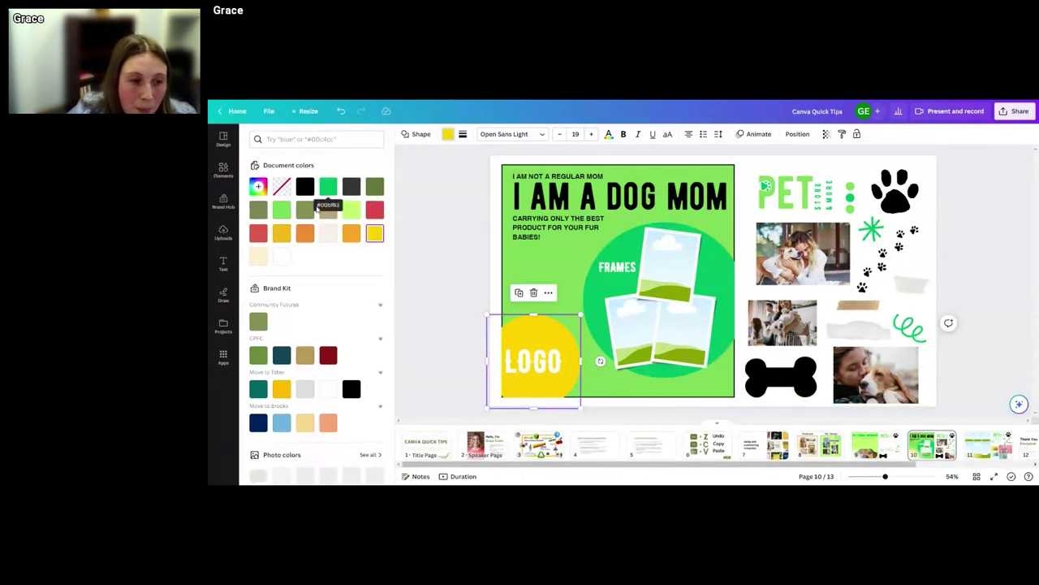
click(350, 211)
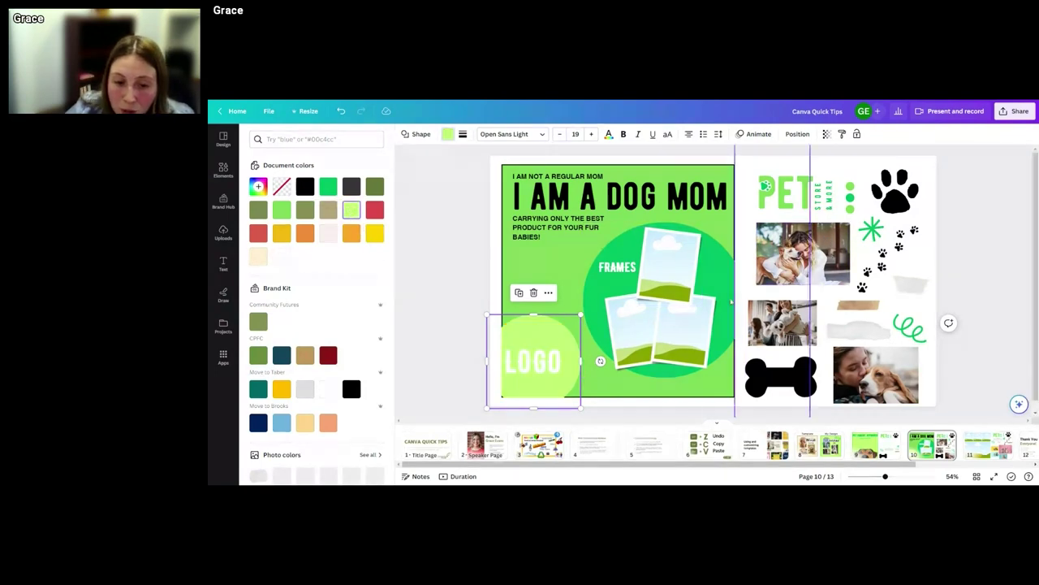
- Move the PET text onto the LOGO circle and delete the LOGO text
key(Escape)
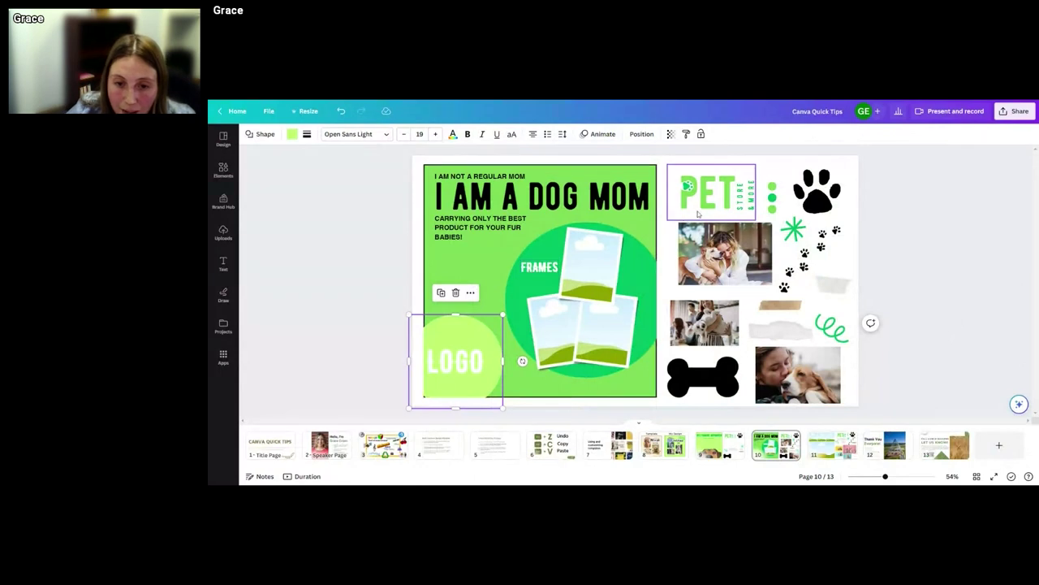
drag(707, 193, 451, 368)
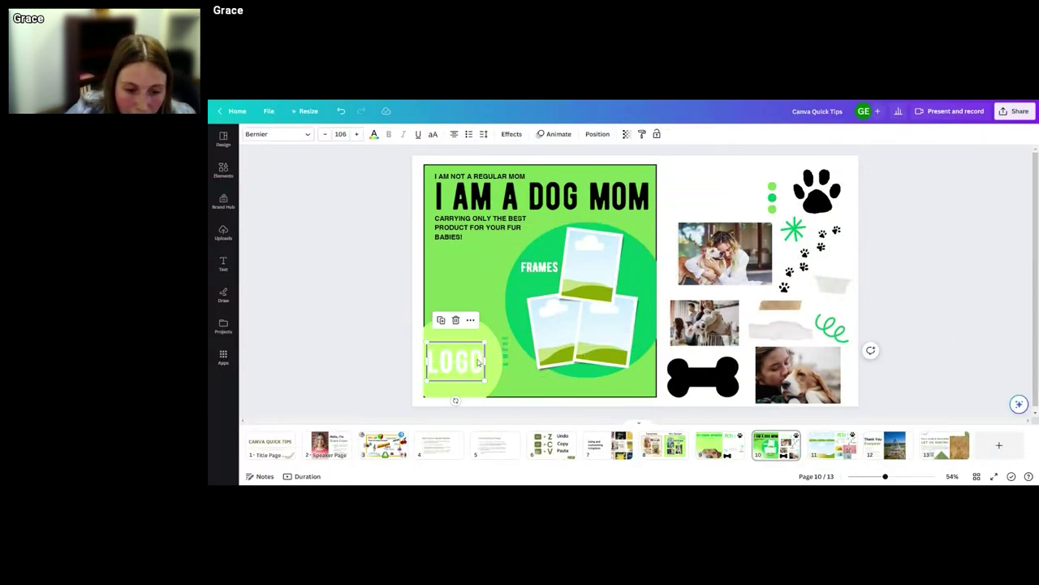
key(Delete)
- Bring the PET text group to the front and shrink it to fit the circle
click(510, 358)
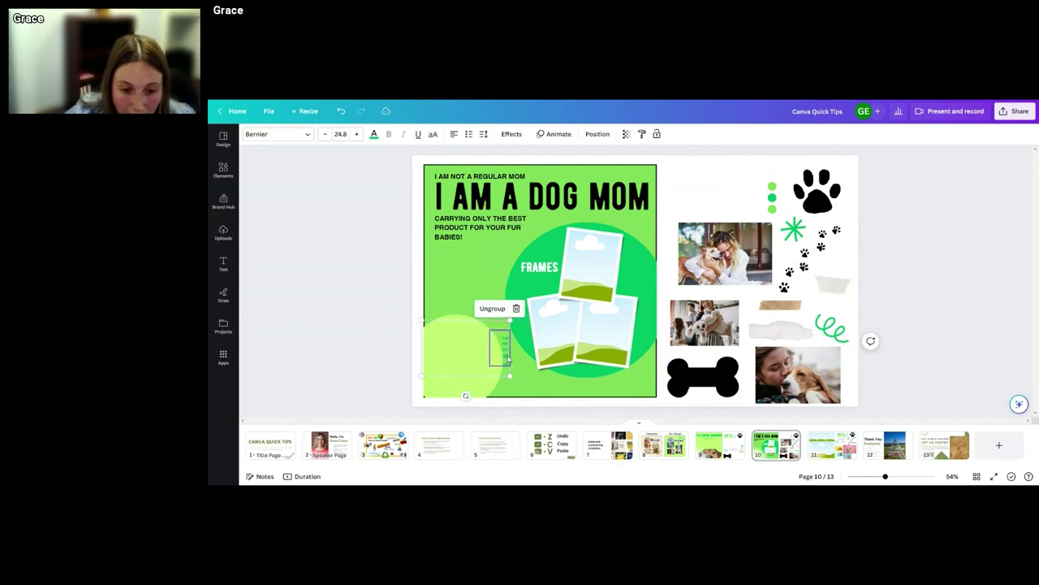
right_click(510, 357)
mouse_move(530, 354)
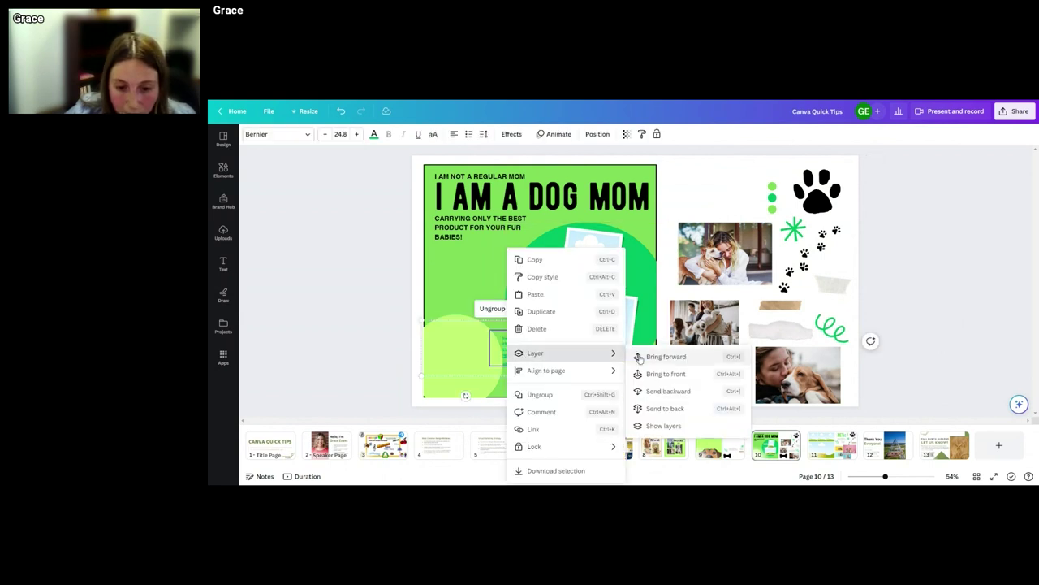
click(666, 373)
drag(456, 351, 455, 367)
drag(510, 393, 469, 366)
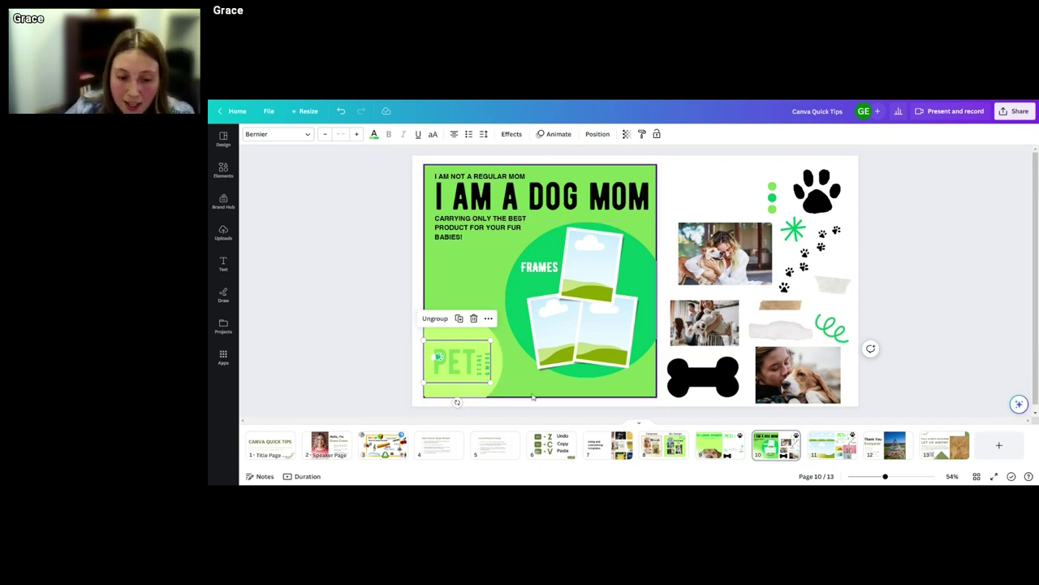
click(533, 396)
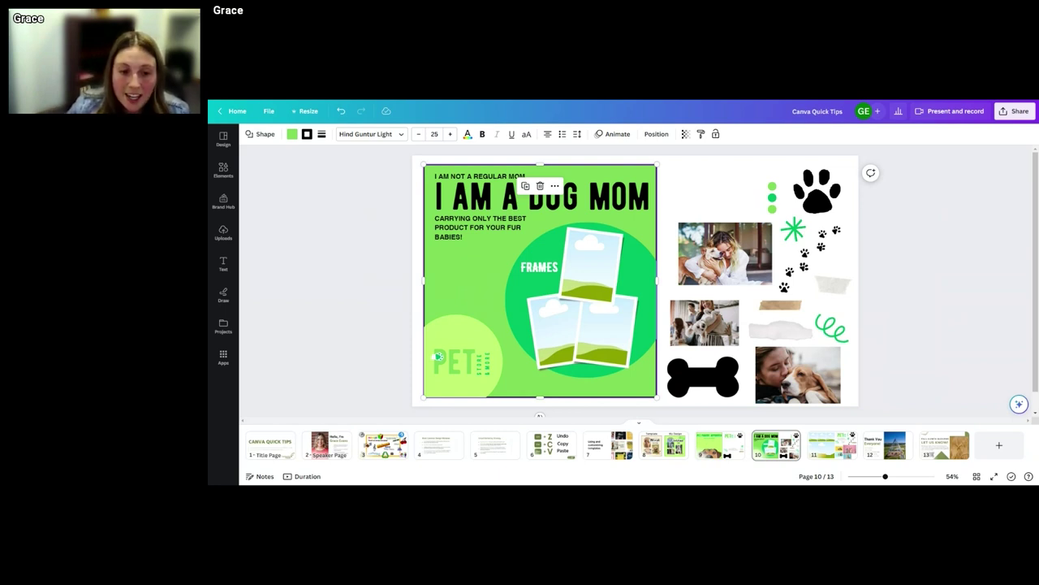
click(690, 182)
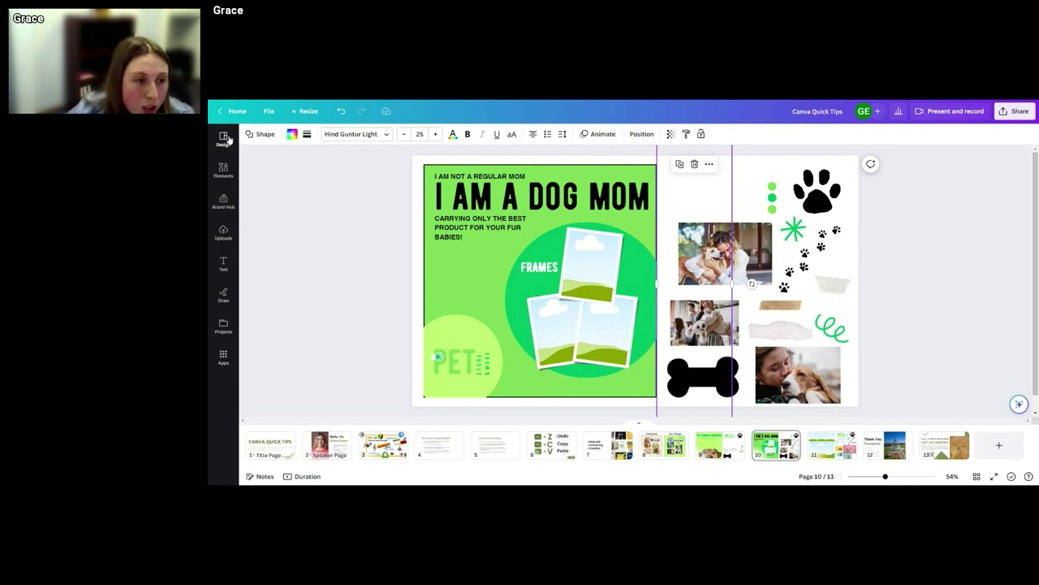
- Open Elements and browse its categories such as Frames, Grids, Charts and Audio
click(224, 169)
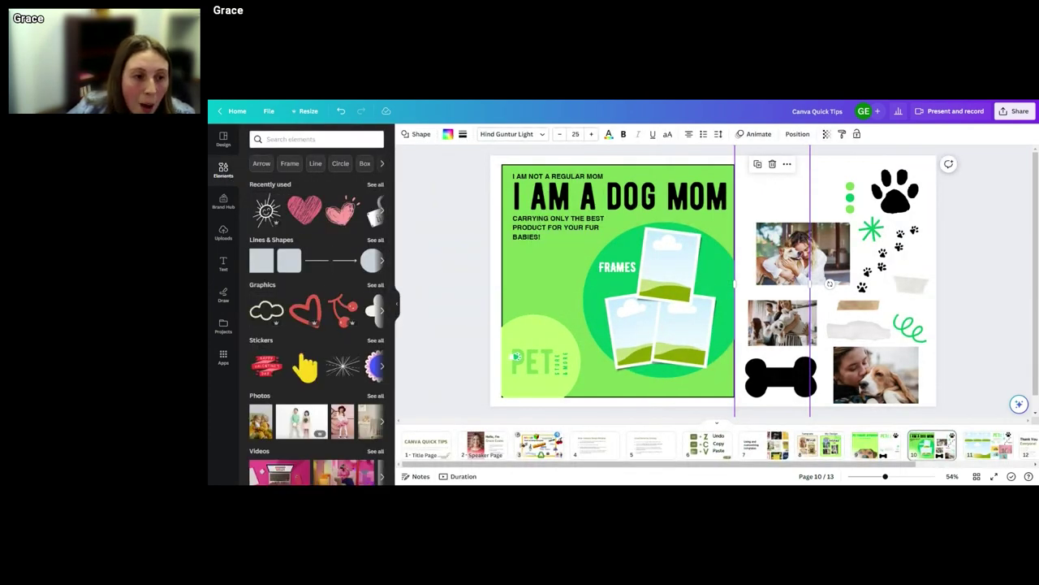
click(325, 139)
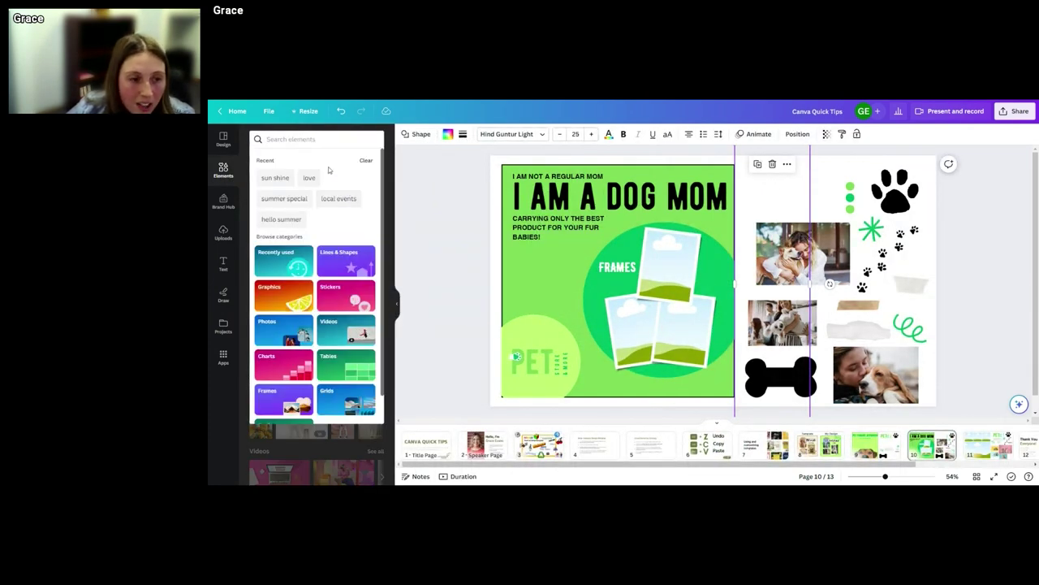
scroll(337, 398, down, 1)
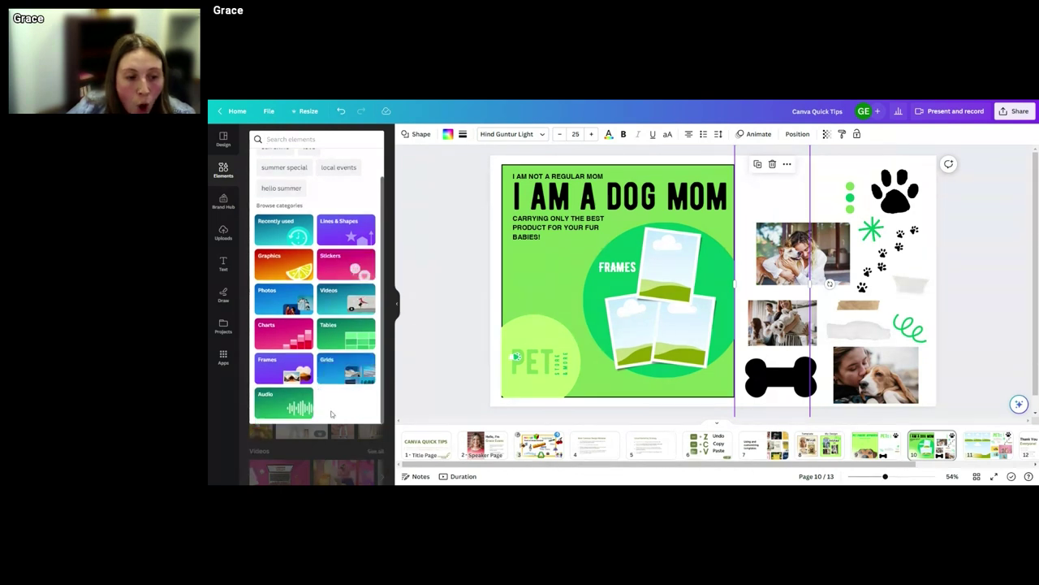
scroll(337, 410, up, 1)
scroll(335, 382, down, 1)
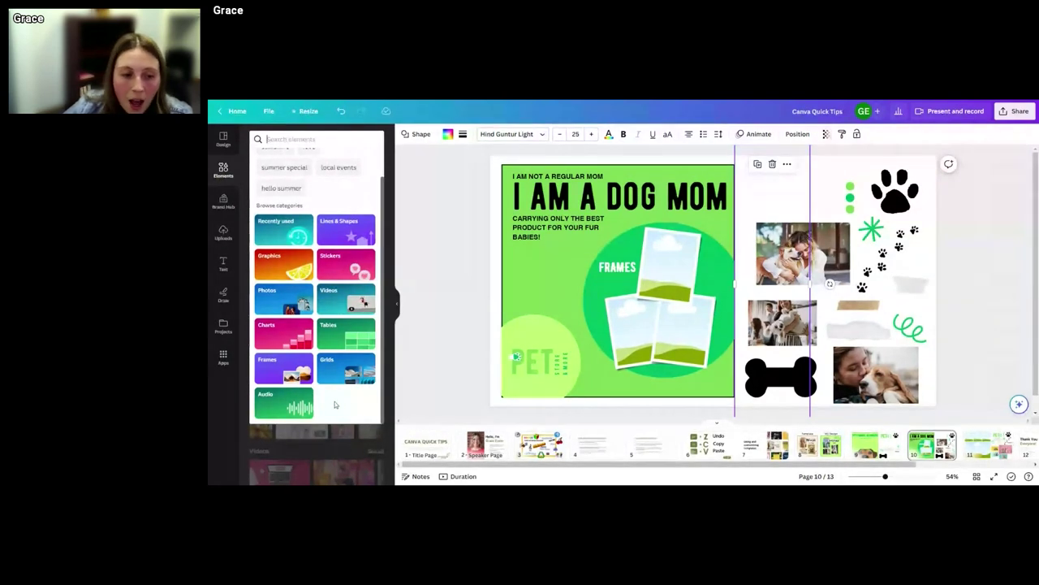
scroll(335, 396, up, 1)
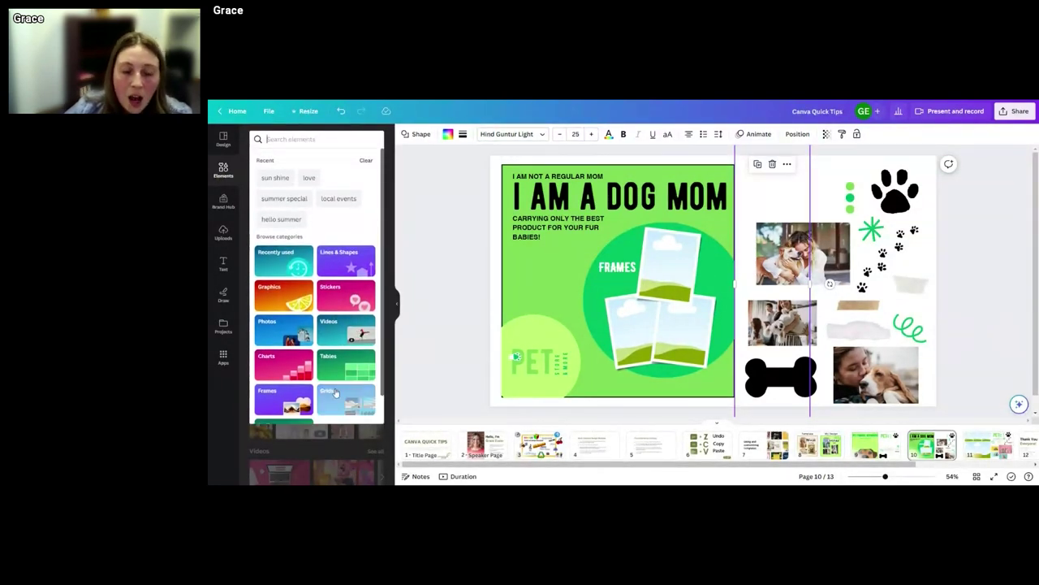
scroll(335, 395, down, 1)
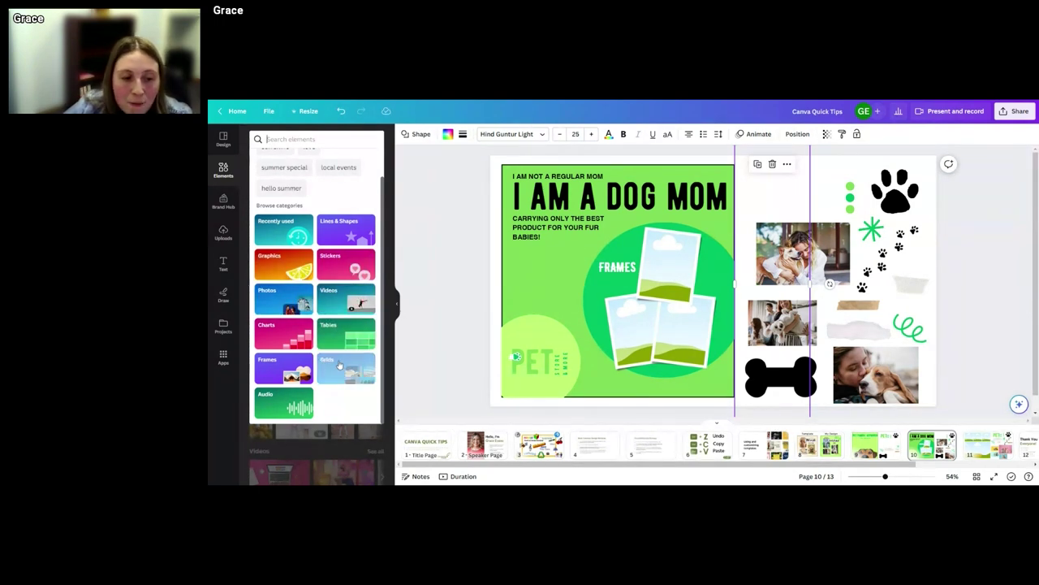
- Browse the Frames collection's rectangle, torn-paper, triangle and circle photo frames
click(292, 364)
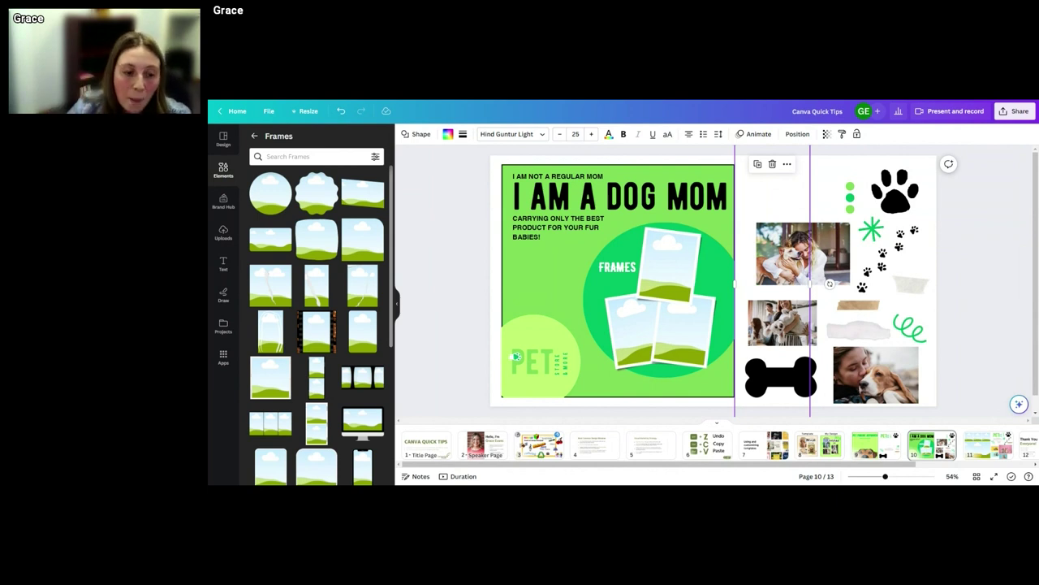
scroll(330, 317, down, 2)
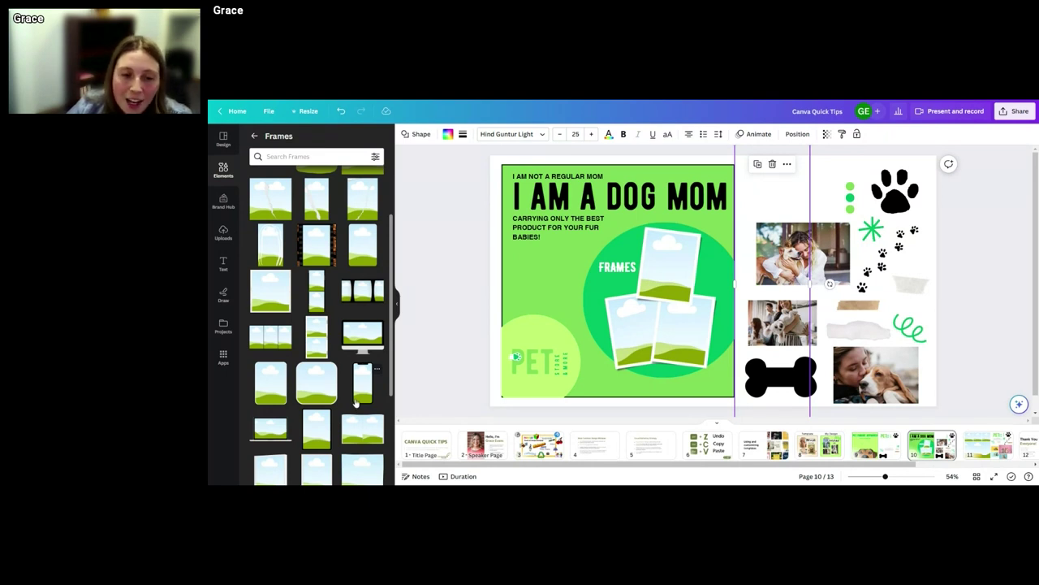
scroll(333, 333, down, 1)
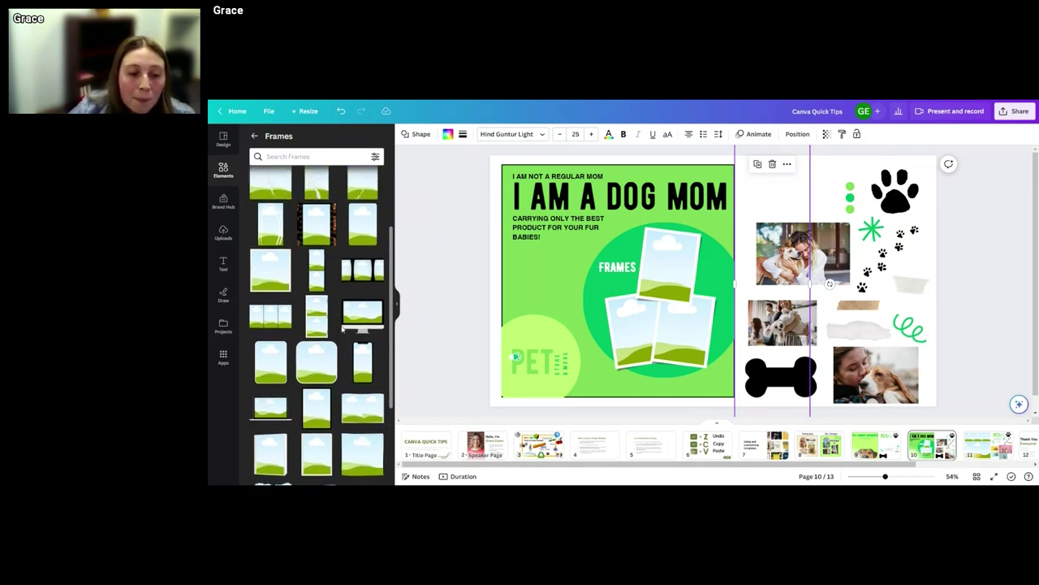
scroll(341, 328, up, 4)
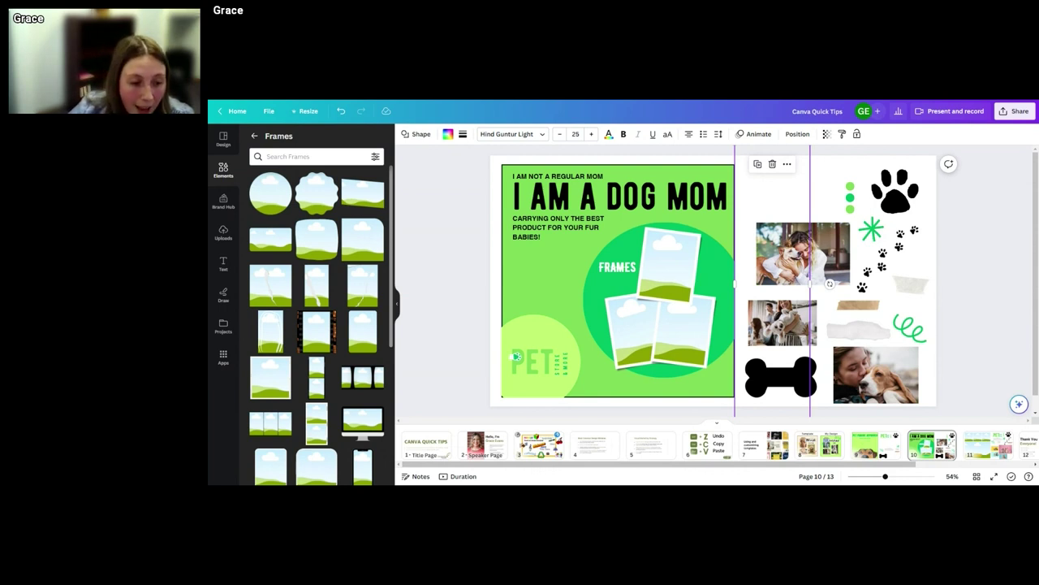
scroll(339, 335, down, 2)
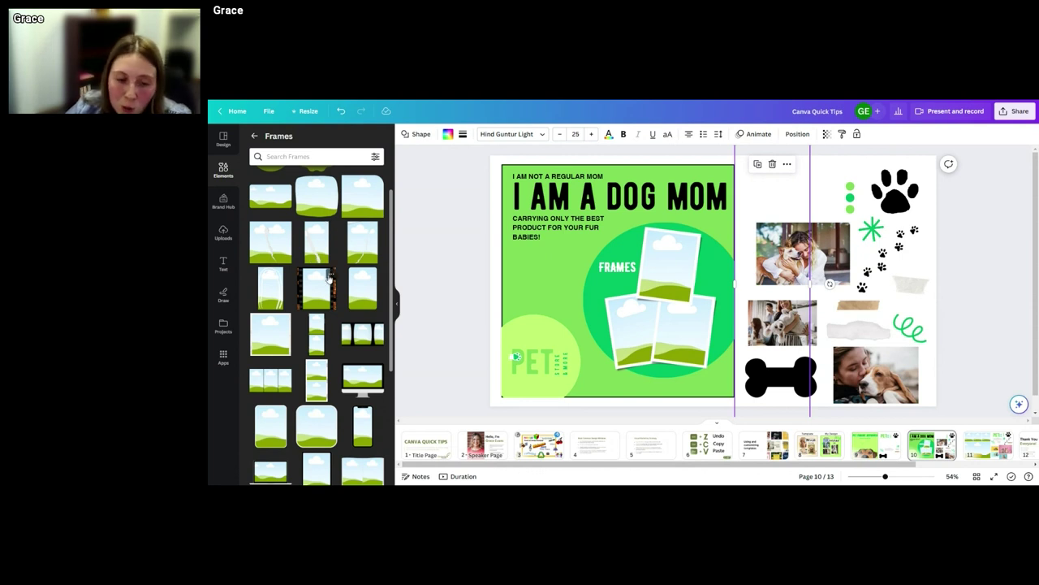
scroll(329, 308, down, 1)
scroll(329, 341, down, 4)
scroll(329, 341, down, 1)
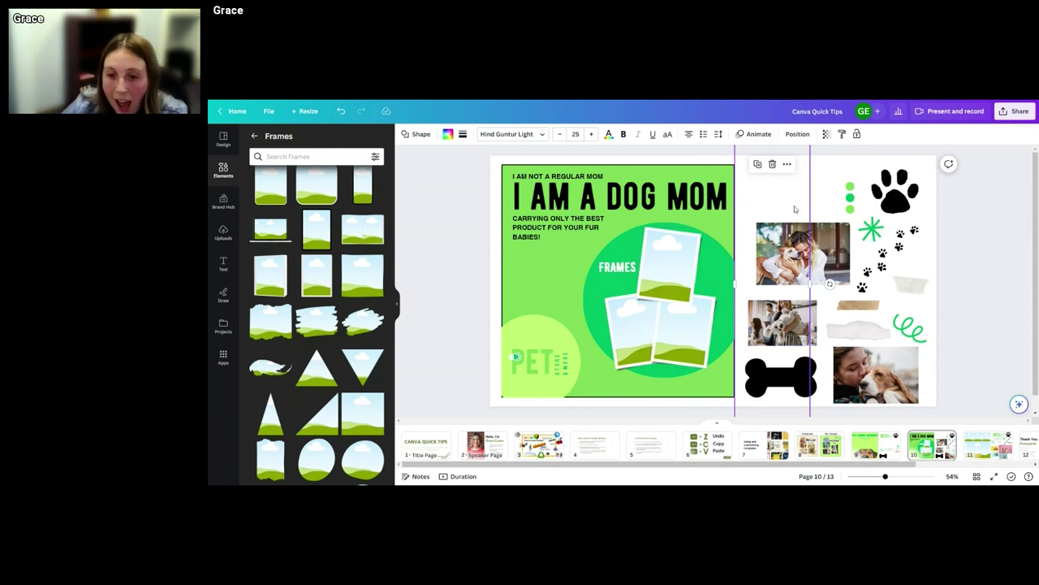
key(Escape)
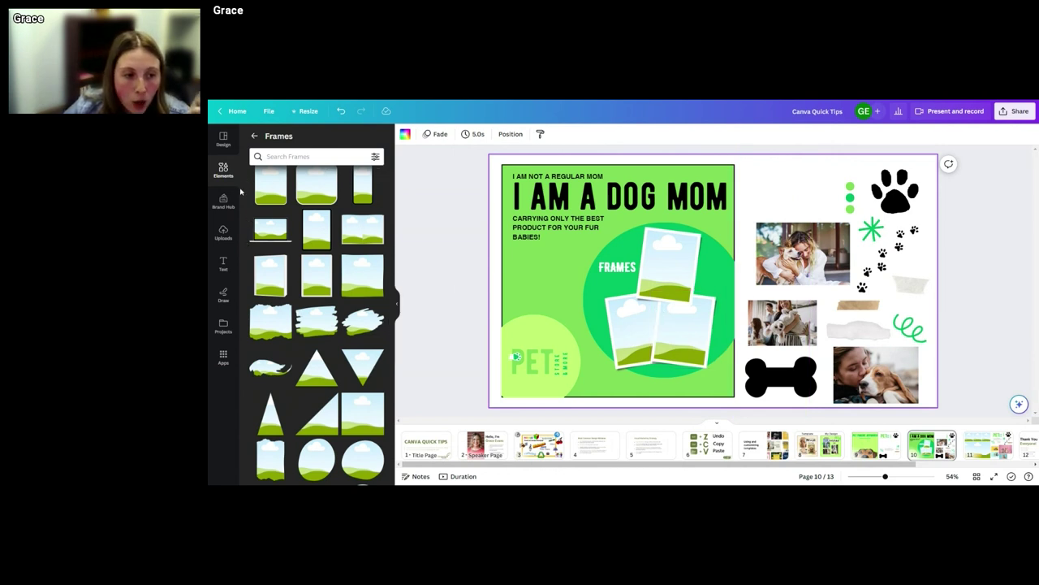
- Return from Frames to the main Elements listing and scroll through it
click(257, 138)
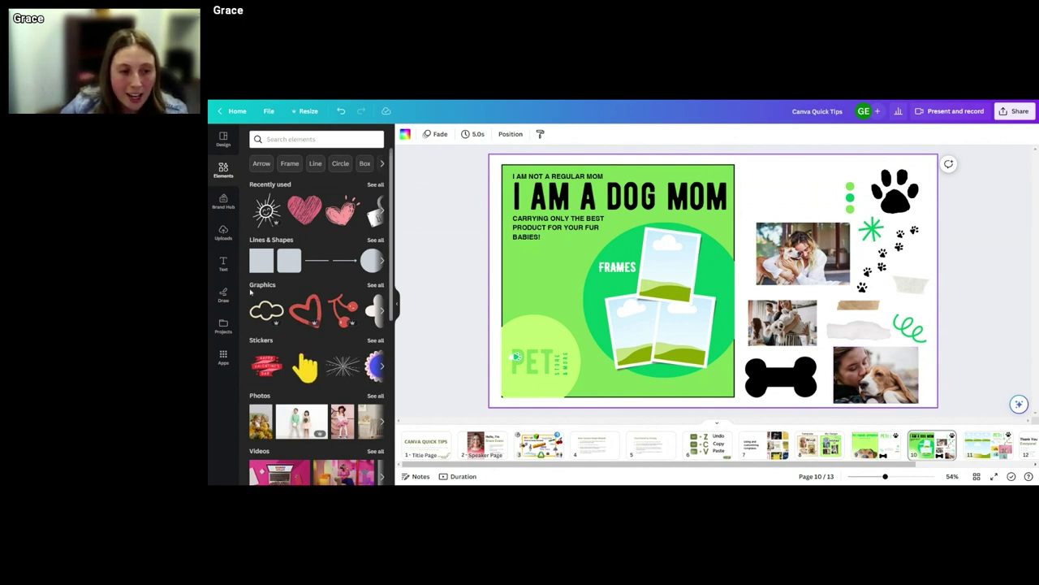
scroll(305, 335, down, 1)
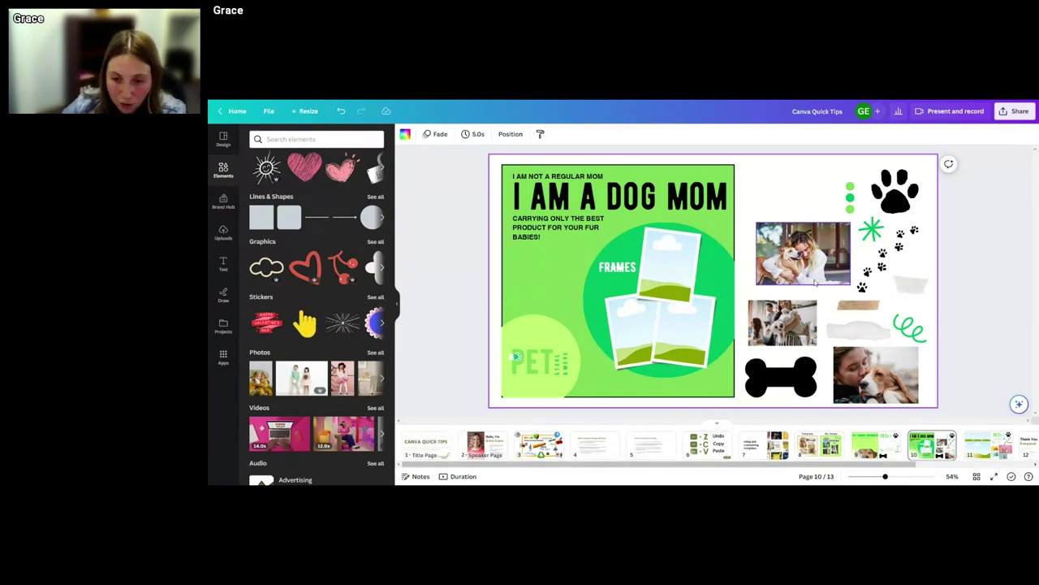
- Fill the top, lower-right and lower-left frames with the woman-and-dog, woman-with-dogs and beagle photos
click(814, 268)
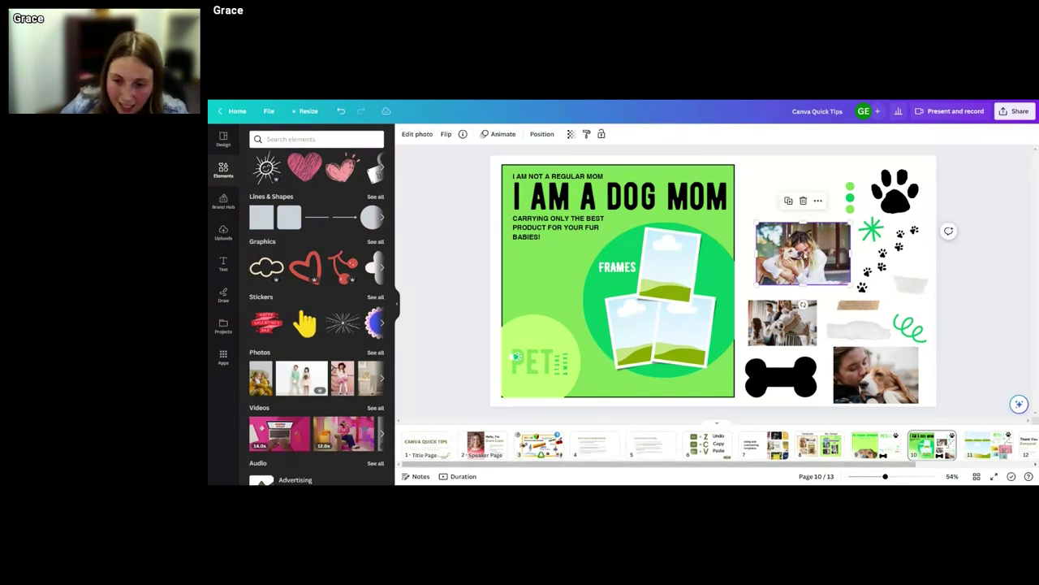
drag(814, 268, 680, 277)
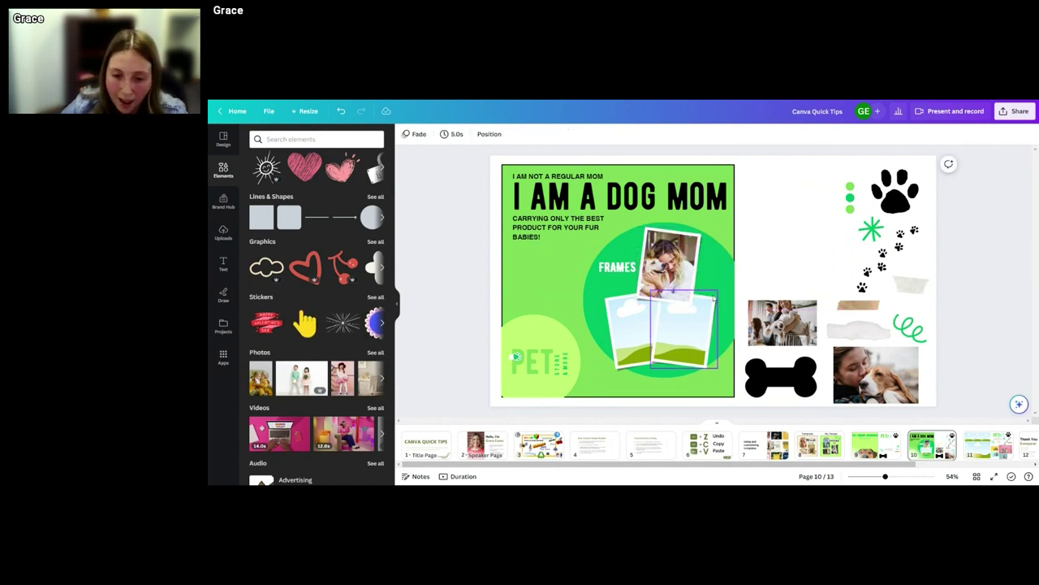
click(782, 323)
drag(782, 323, 696, 329)
click(876, 371)
drag(875, 372, 641, 327)
click(861, 405)
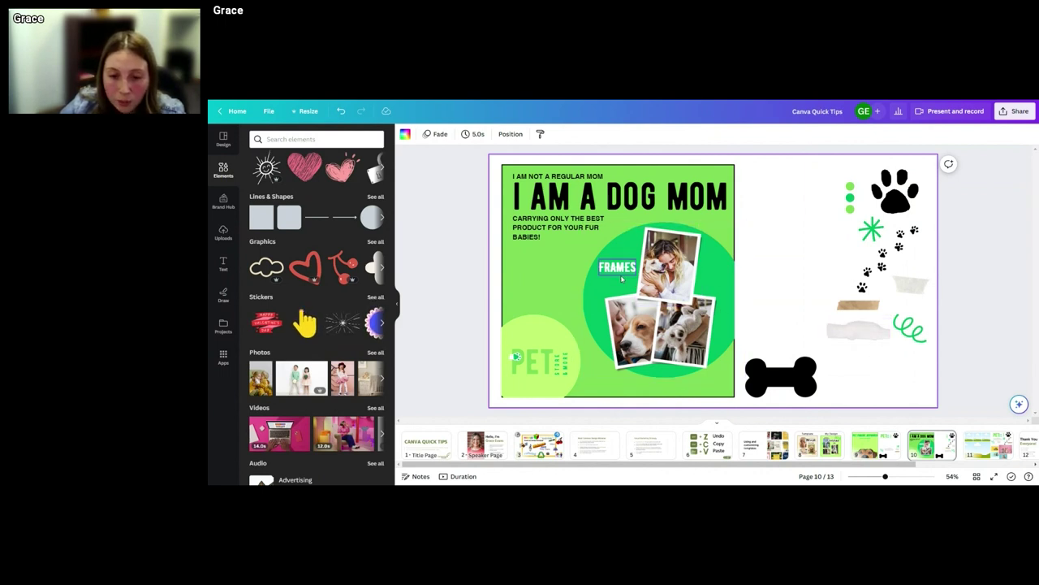
- Delete the FRAMES label and move the green asterisk onto the poster
click(622, 279)
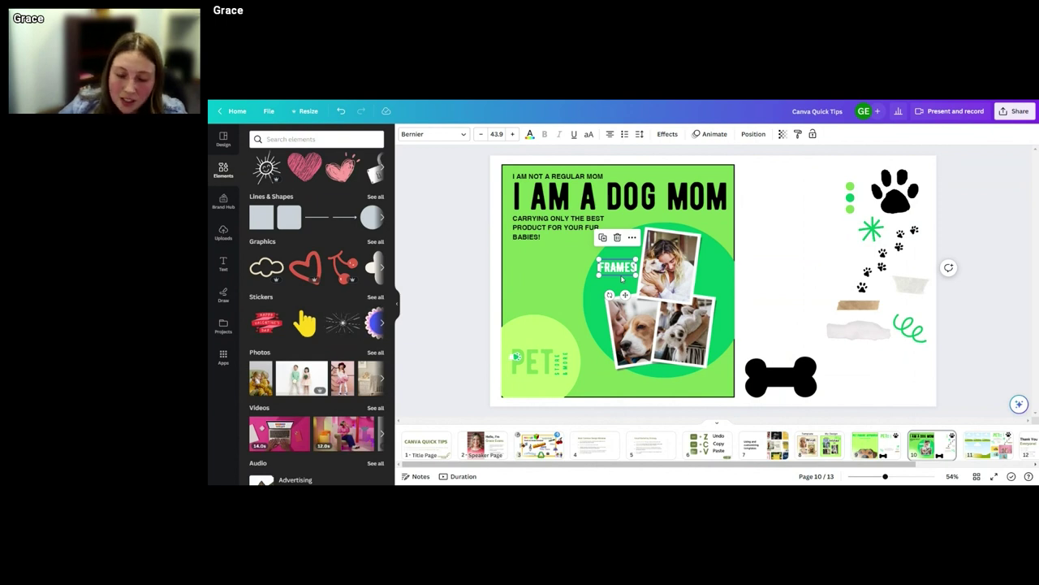
key(Delete)
click(813, 242)
drag(872, 229, 569, 266)
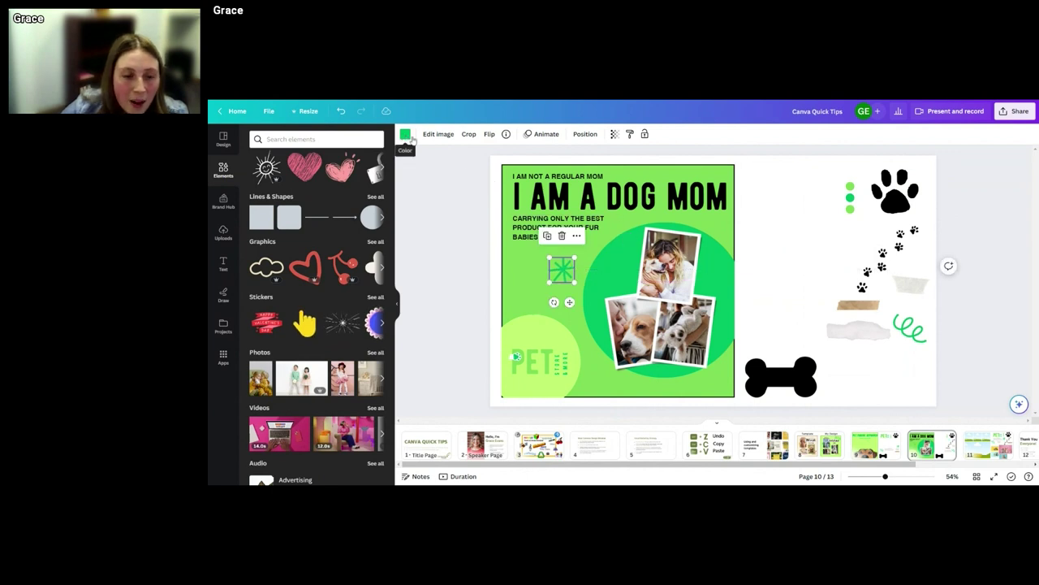
- Place the squiggle on the poster in light green and nudge the asterisk slightly down
click(910, 329)
mouse_move(922, 337)
mouse_down()
mouse_move(828, 332)
mouse_move(611, 275)
mouse_move(628, 270)
mouse_up()
click(405, 134)
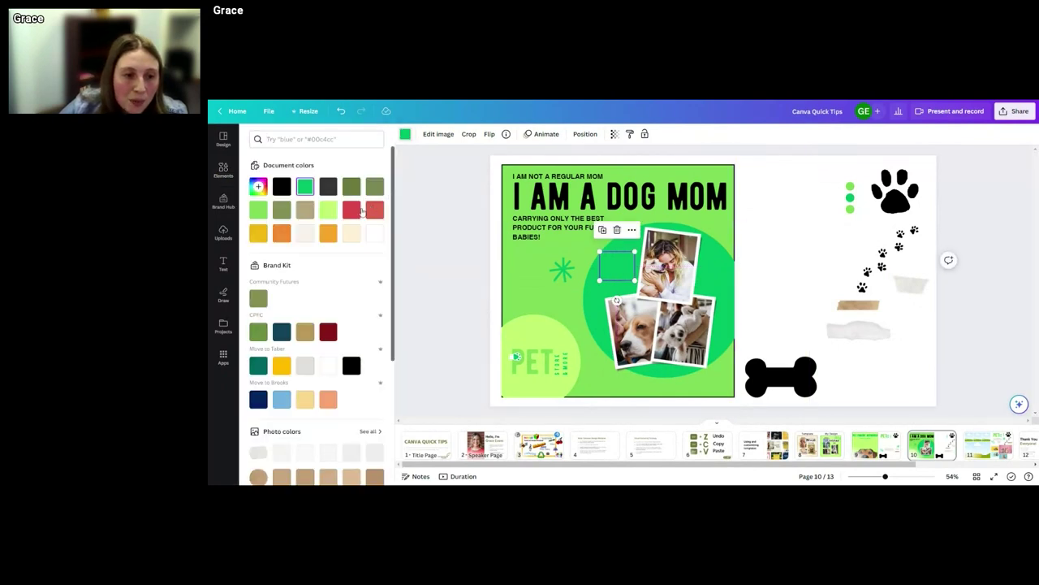
click(328, 209)
mouse_move(571, 276)
mouse_down()
mouse_move(572, 310)
mouse_move(565, 294)
mouse_up()
- Lay the beige tape strip in front of the photos, tilted across the top photo's edge
drag(875, 312, 666, 229)
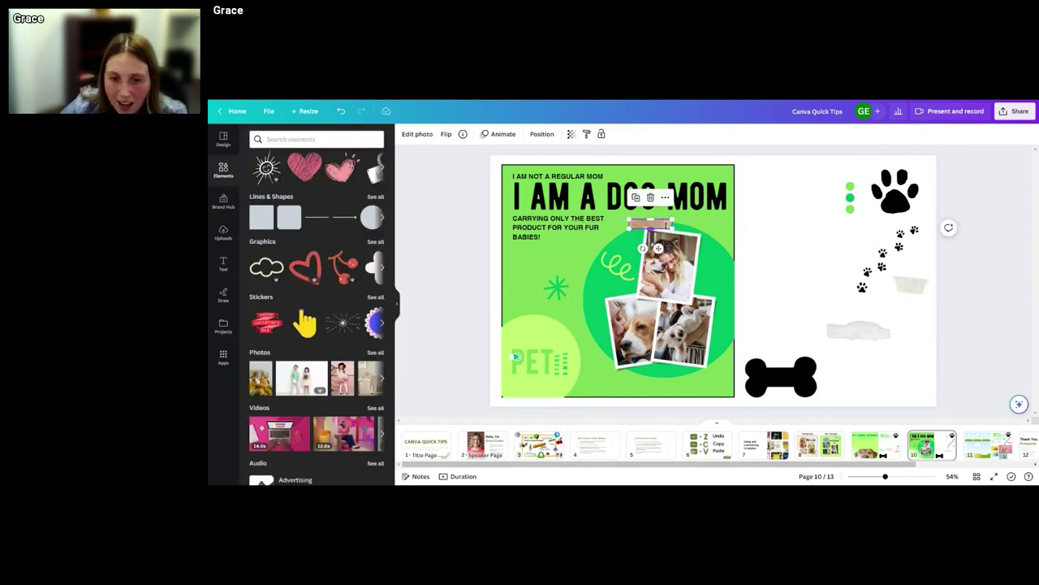
right_click(666, 230)
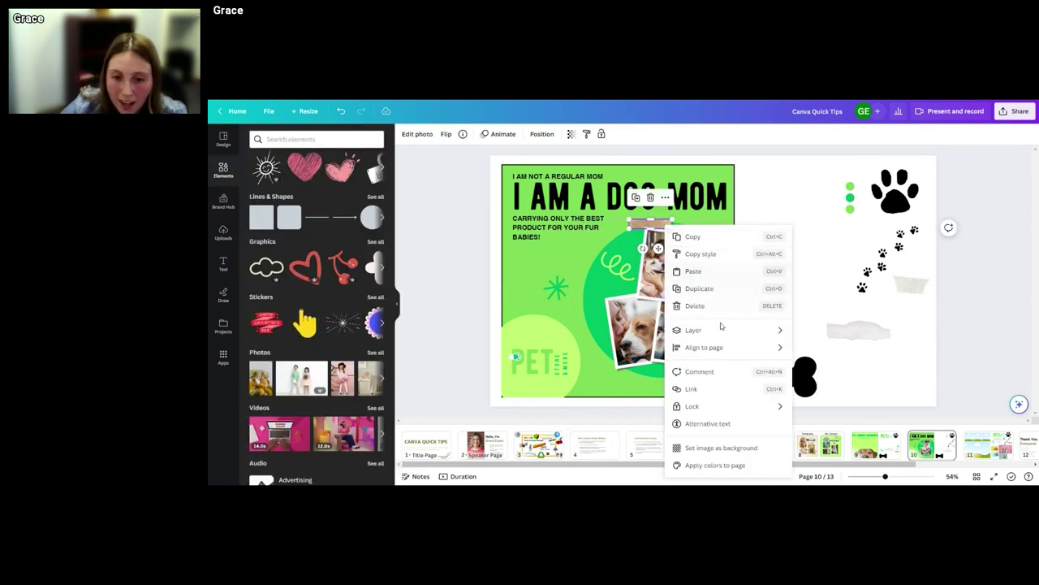
mouse_move(749, 335)
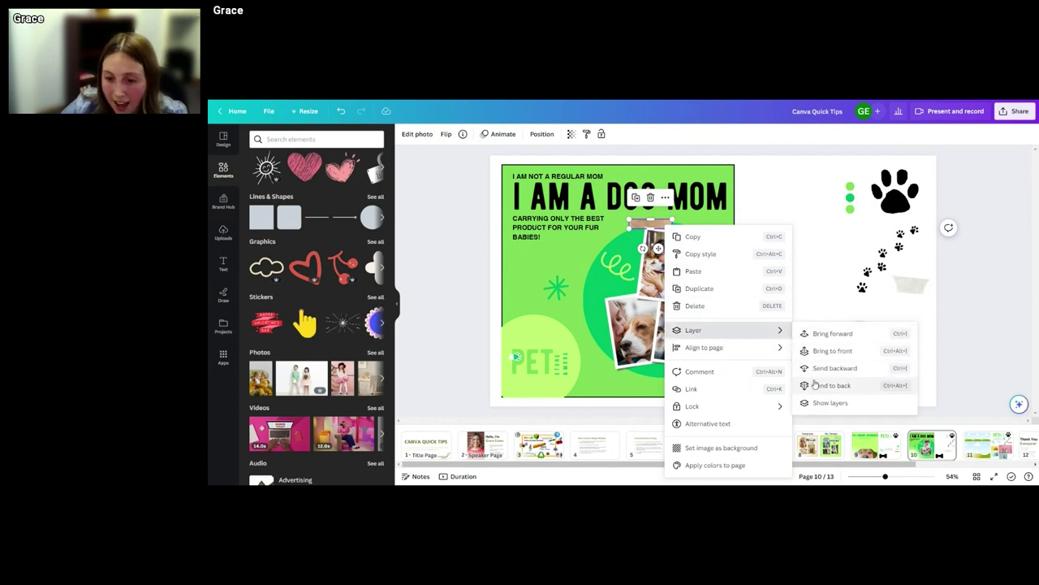
click(832, 350)
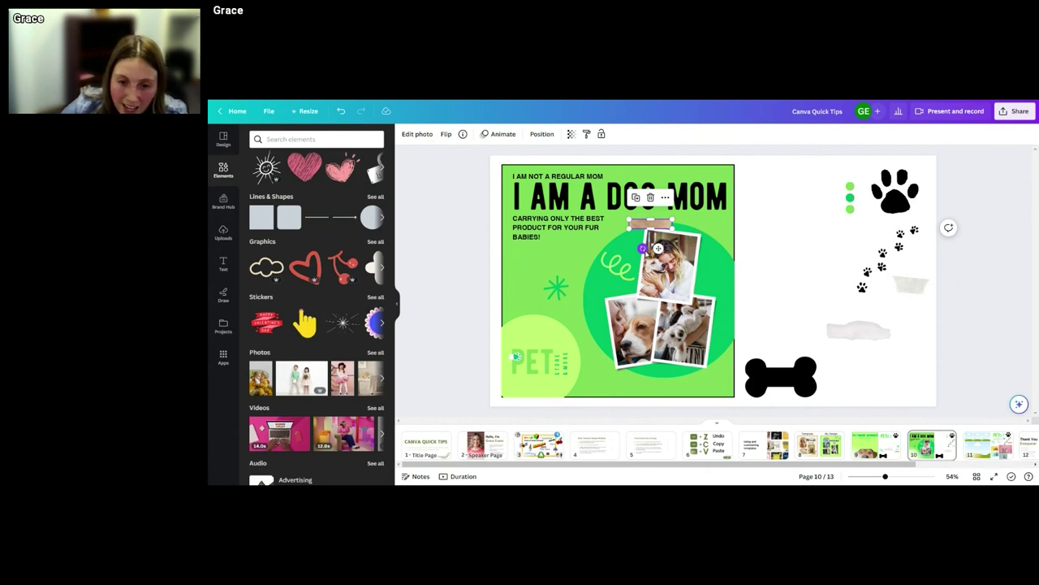
drag(643, 248, 653, 248)
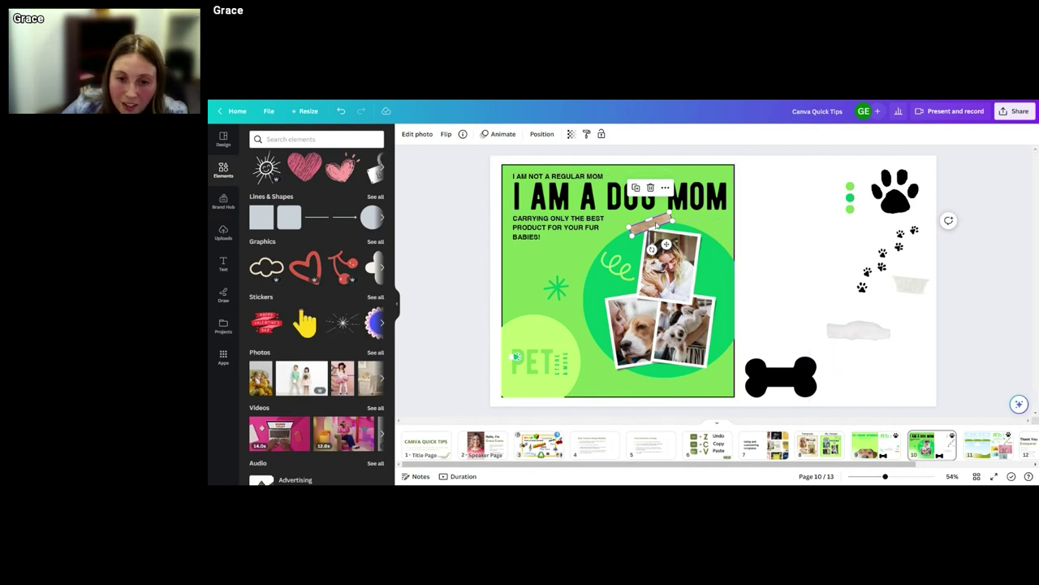
drag(655, 225, 656, 229)
click(823, 281)
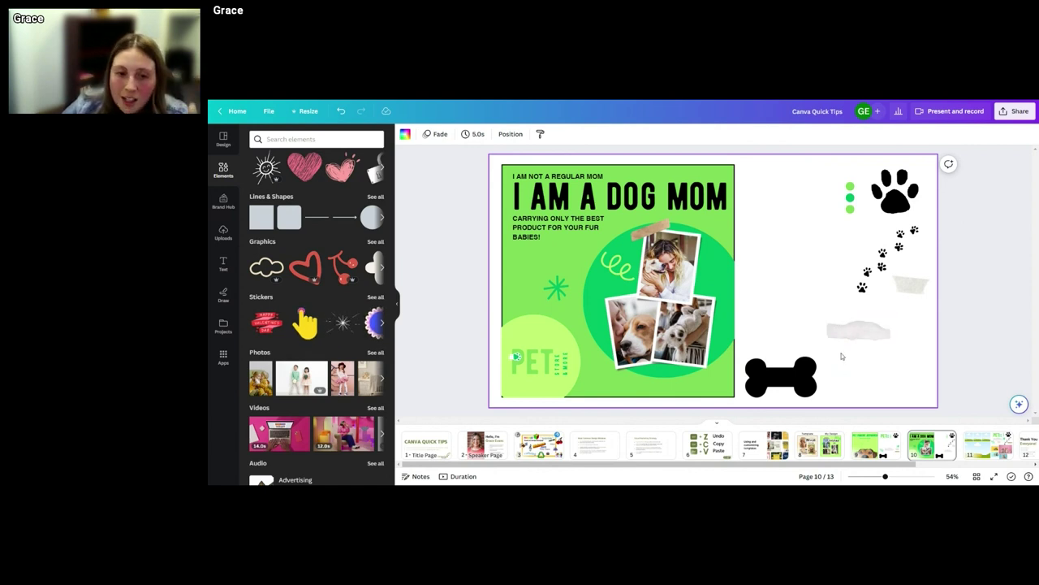
click(558, 207)
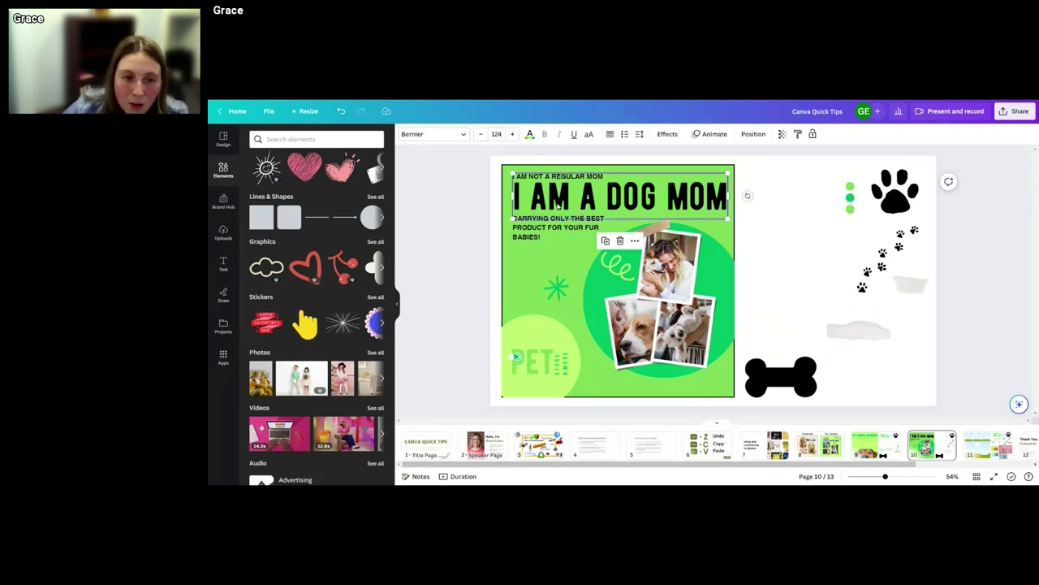
- Fill the circle behind the PET logo with the lime #c1ff72 document colour
click(547, 368)
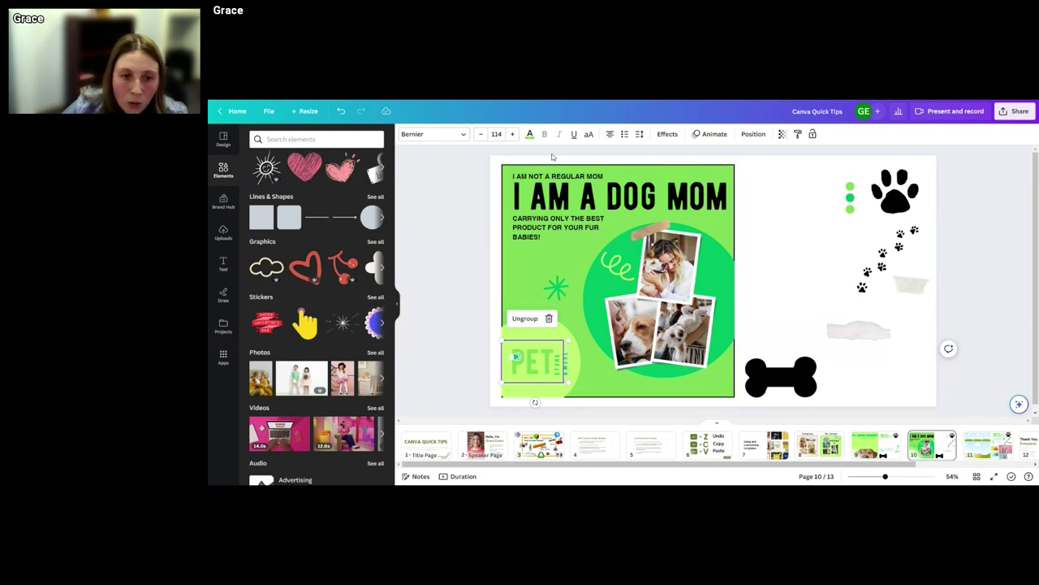
double_click(532, 361)
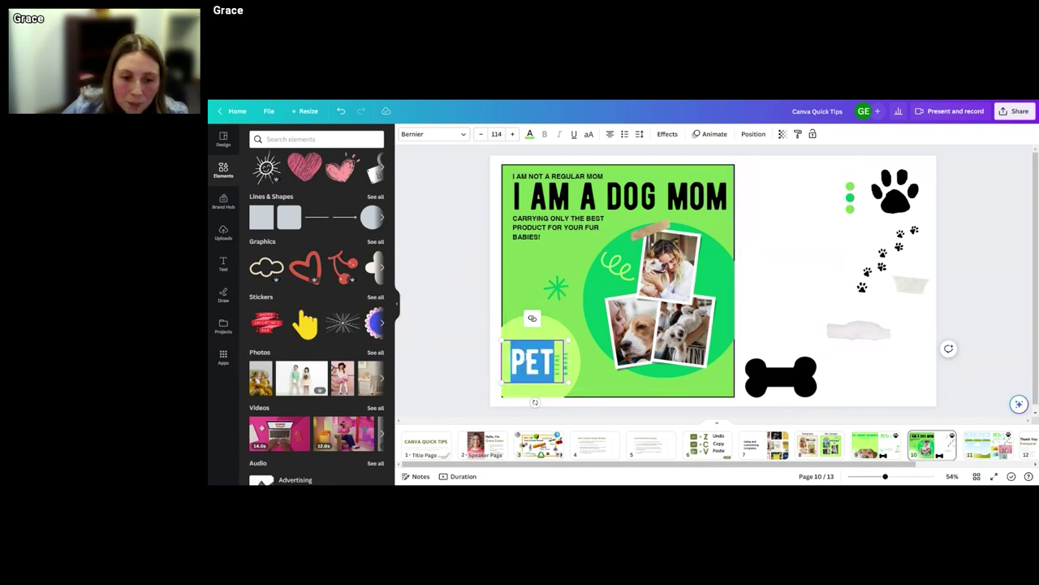
click(588, 366)
click(516, 359)
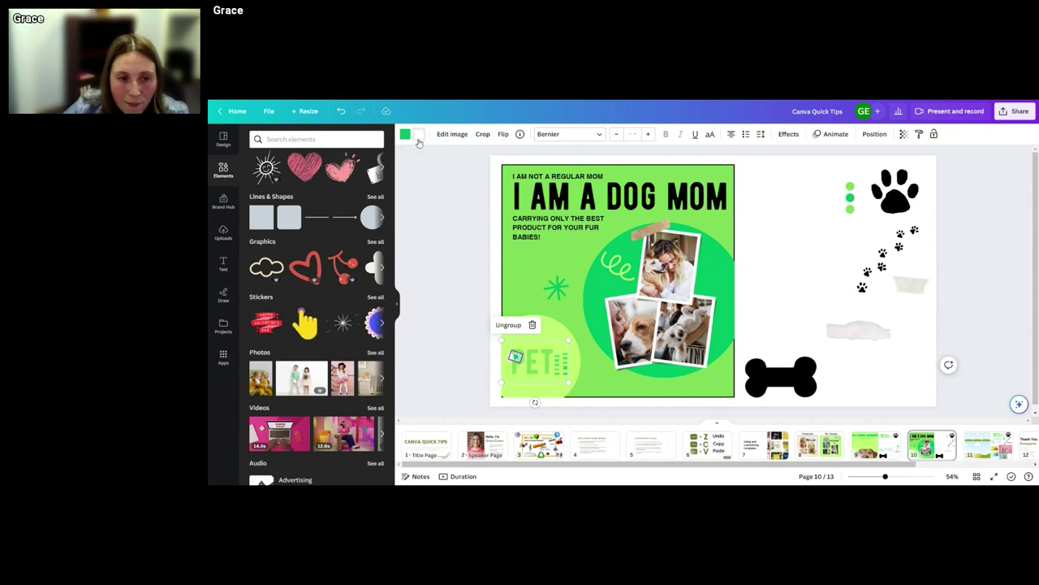
click(405, 134)
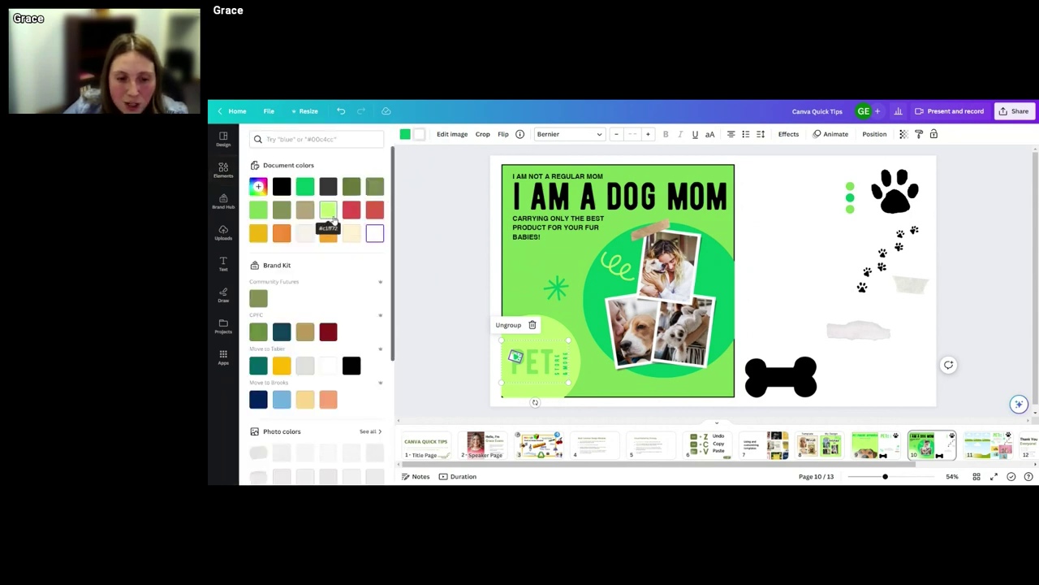
click(328, 210)
click(613, 394)
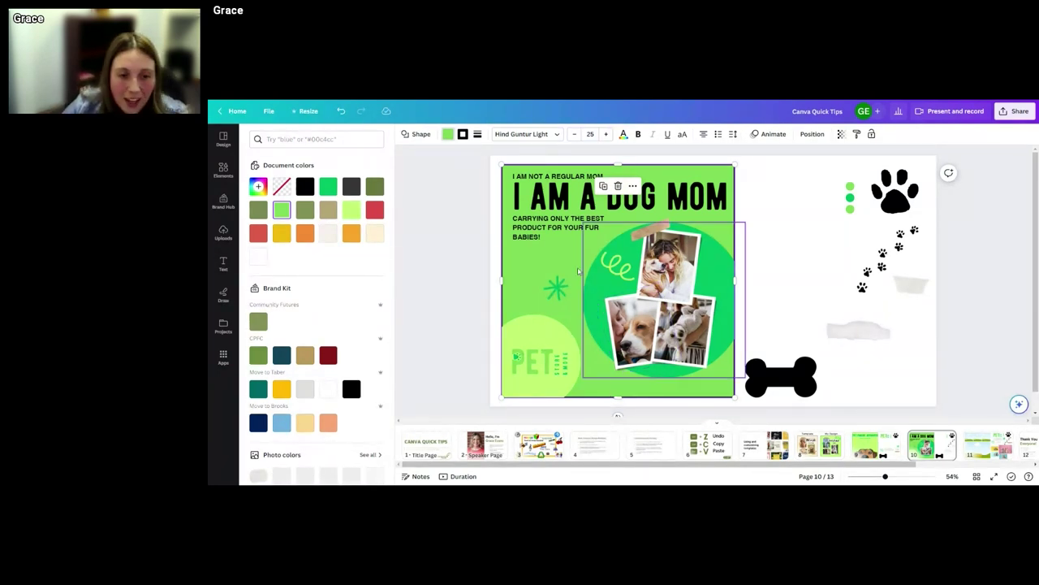
scroll(313, 242, down, 3)
scroll(313, 242, down, 2)
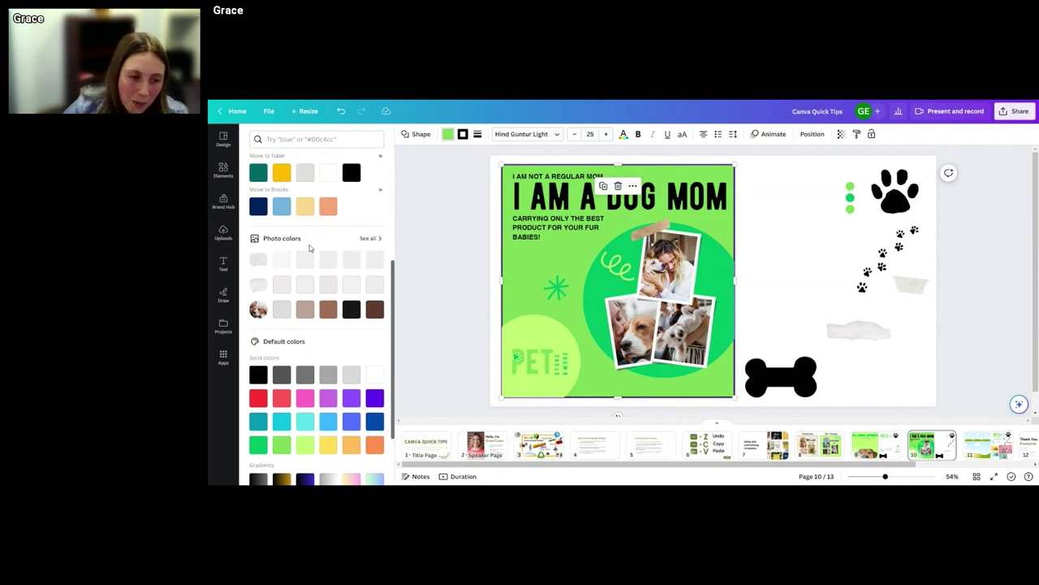
scroll(315, 258, up, 4)
scroll(315, 258, up, 1)
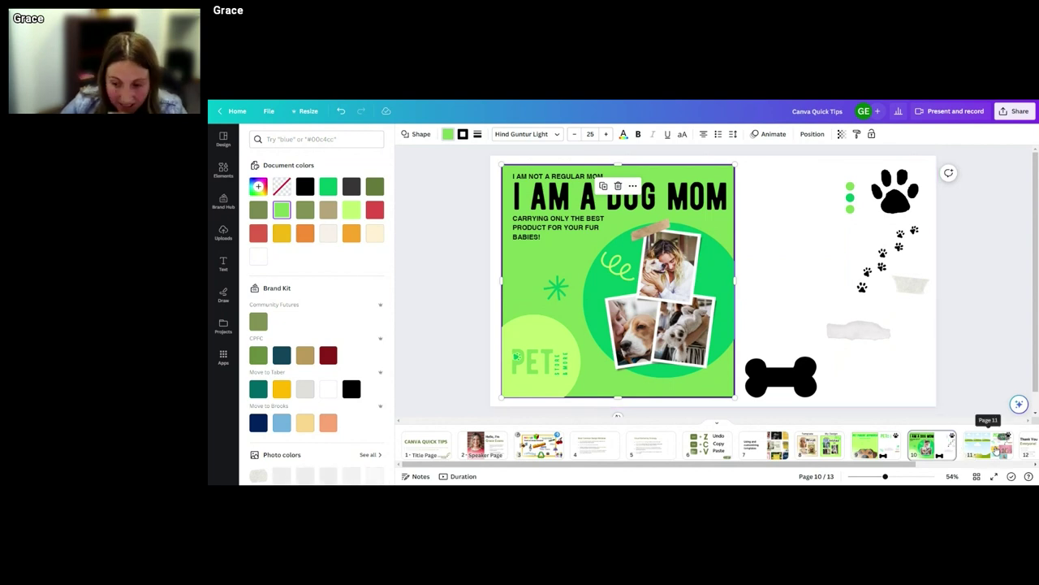
- Go to page 11, the GRIDS slide with empty grid frames beside the pet photos
click(990, 445)
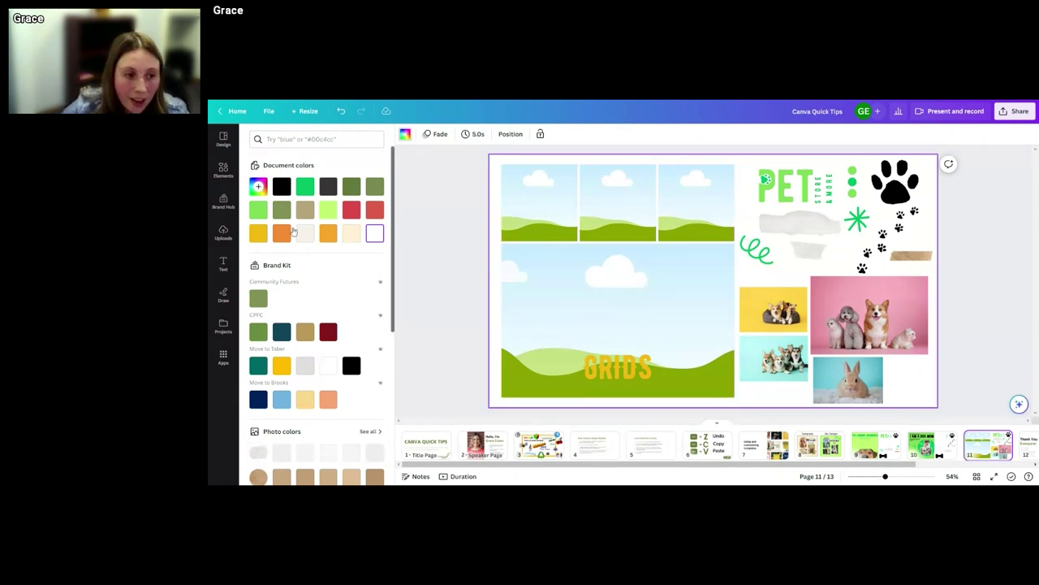
- Open the Grids category in the Elements library and scroll through its multi-cell layouts
click(223, 170)
click(316, 139)
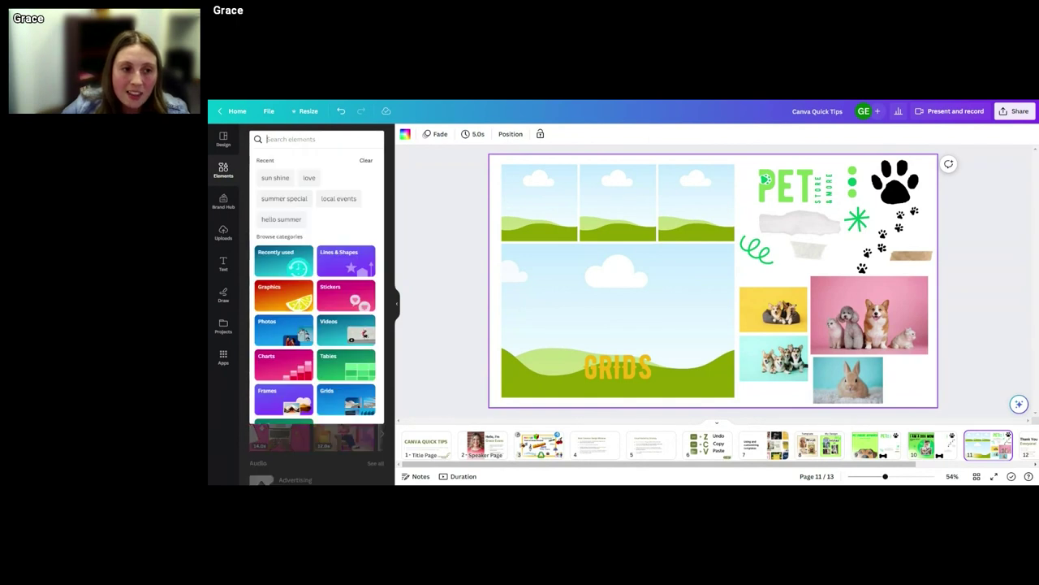
scroll(355, 242, down, 2)
scroll(354, 242, up, 2)
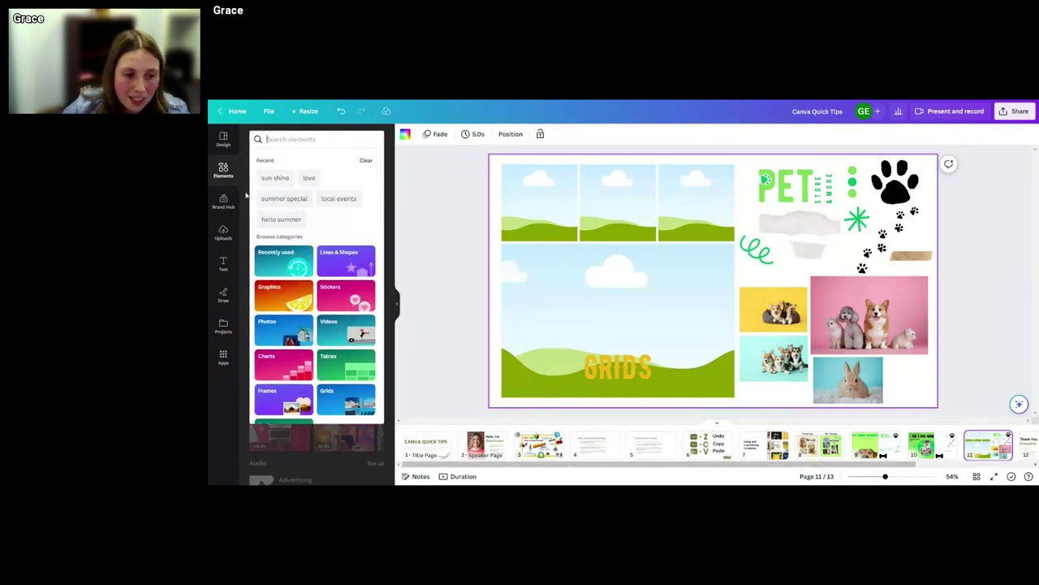
scroll(365, 329, down, 1)
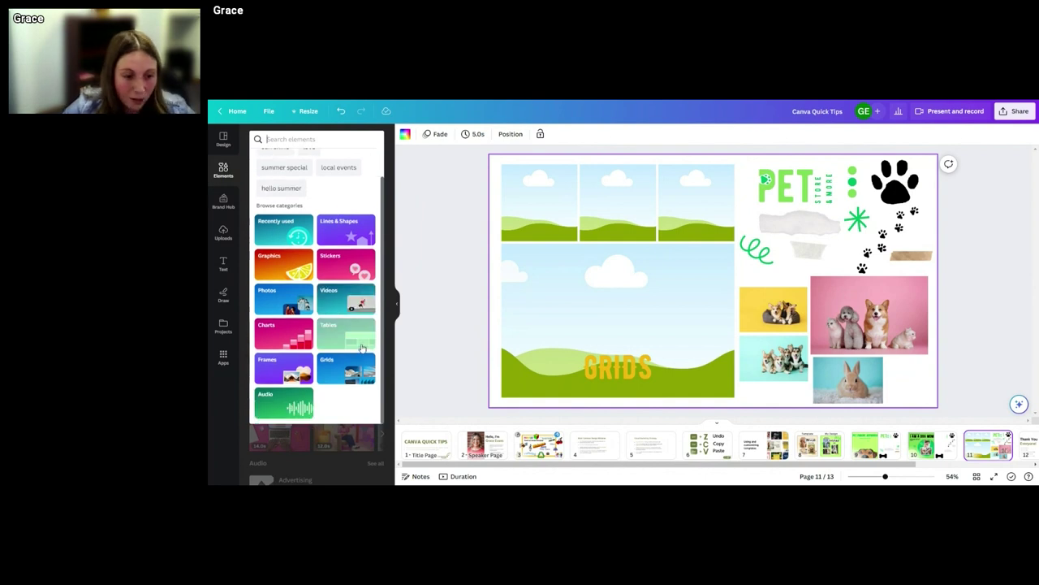
click(355, 372)
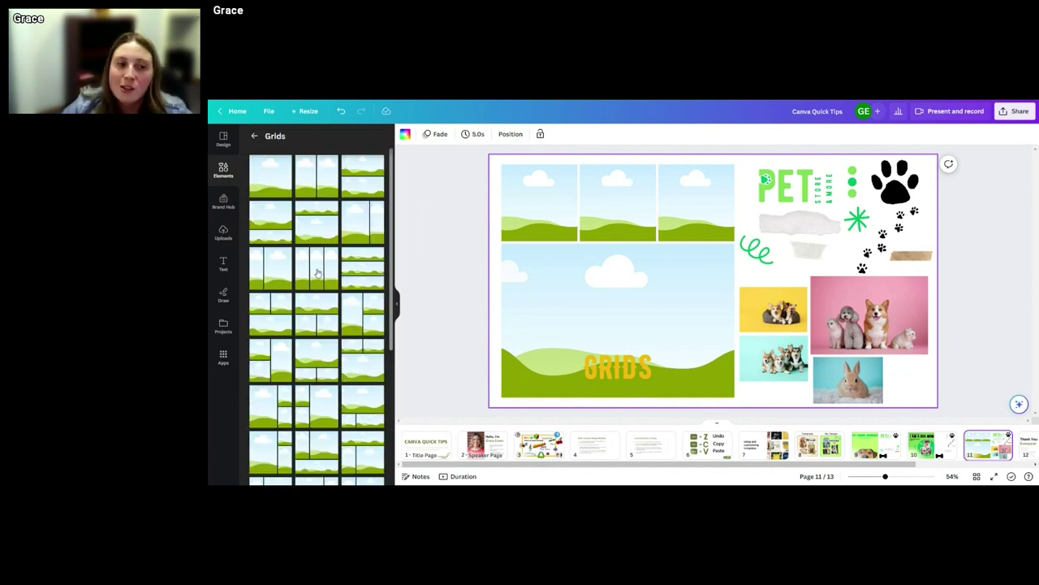
scroll(351, 386, down, 5)
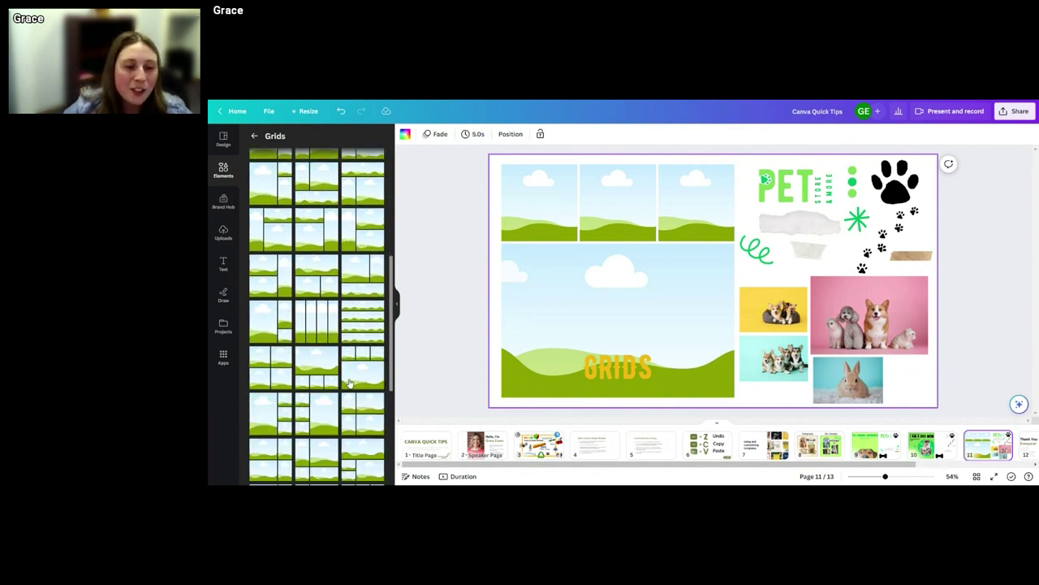
scroll(333, 372, down, 2)
scroll(333, 372, down, 3)
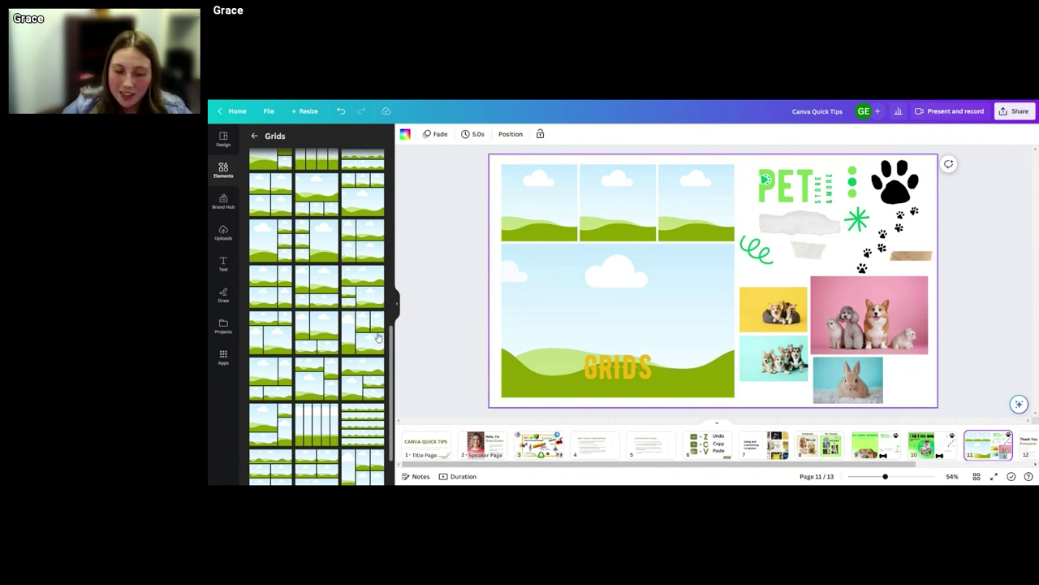
scroll(351, 377, down, 2)
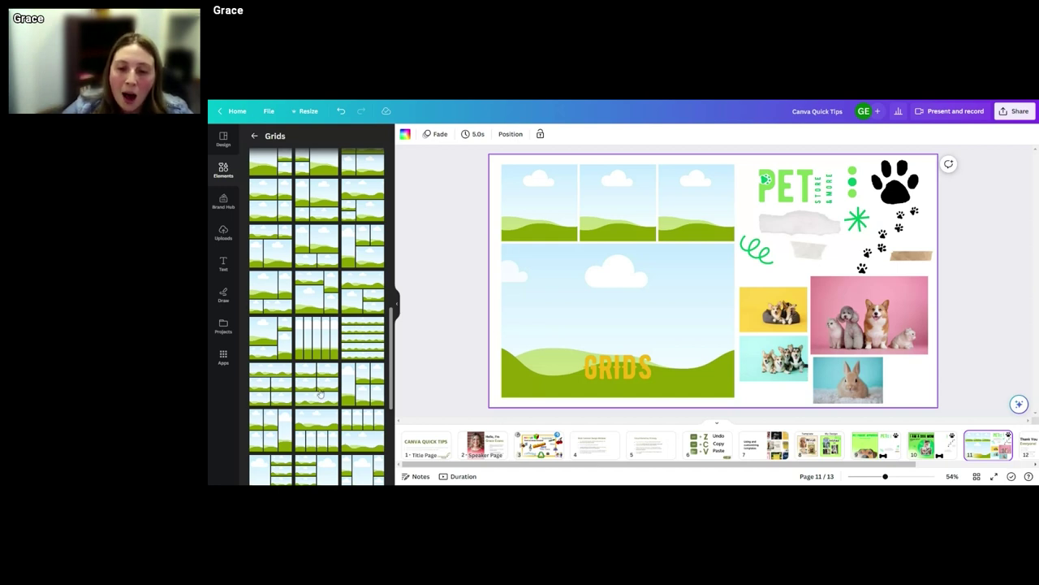
- Drop the pink dog photo into the large grid cell and the yellow corgi photo top-right
click(859, 315)
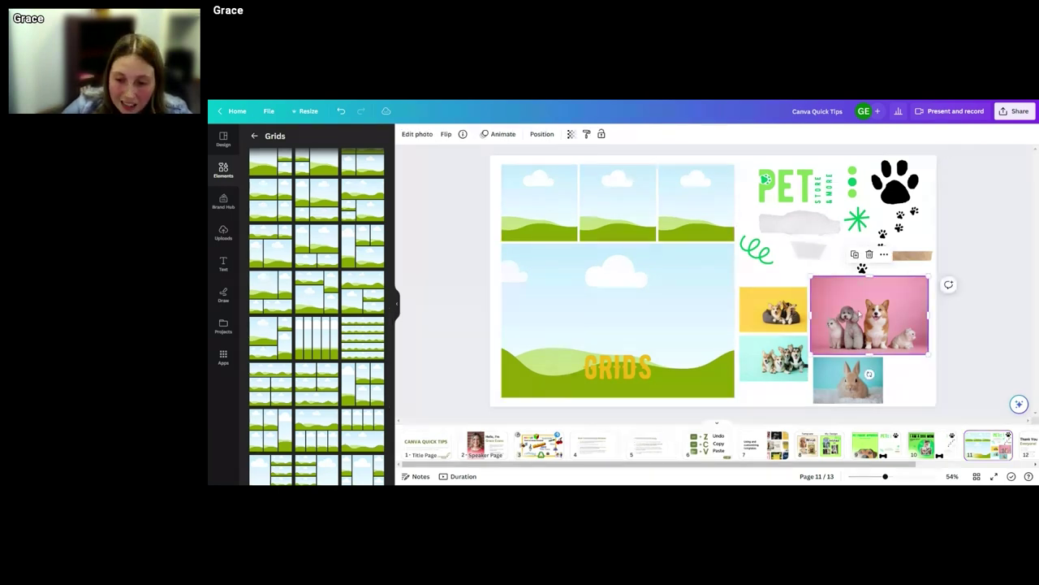
drag(858, 314, 625, 333)
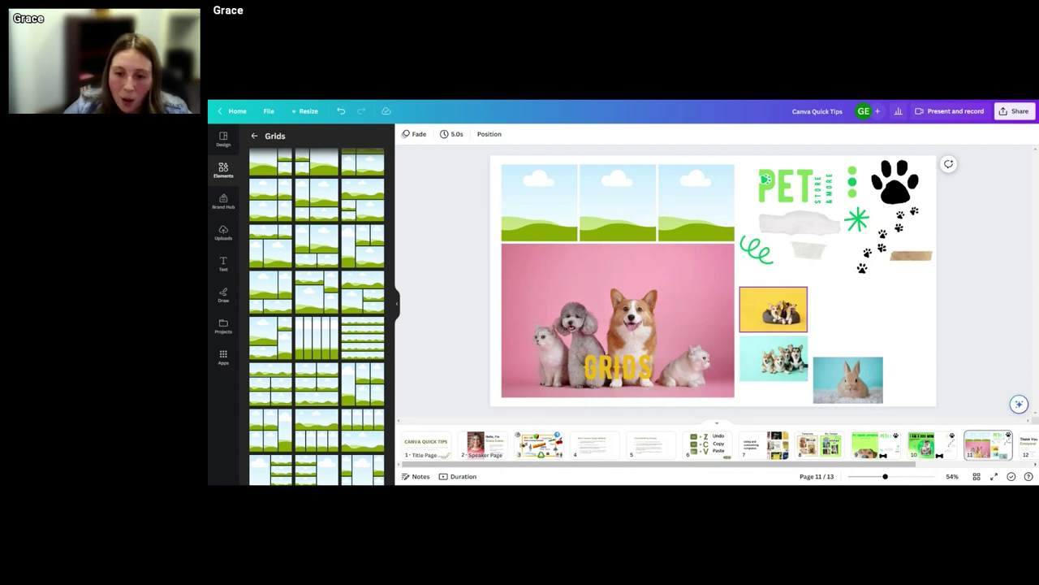
drag(773, 309, 698, 203)
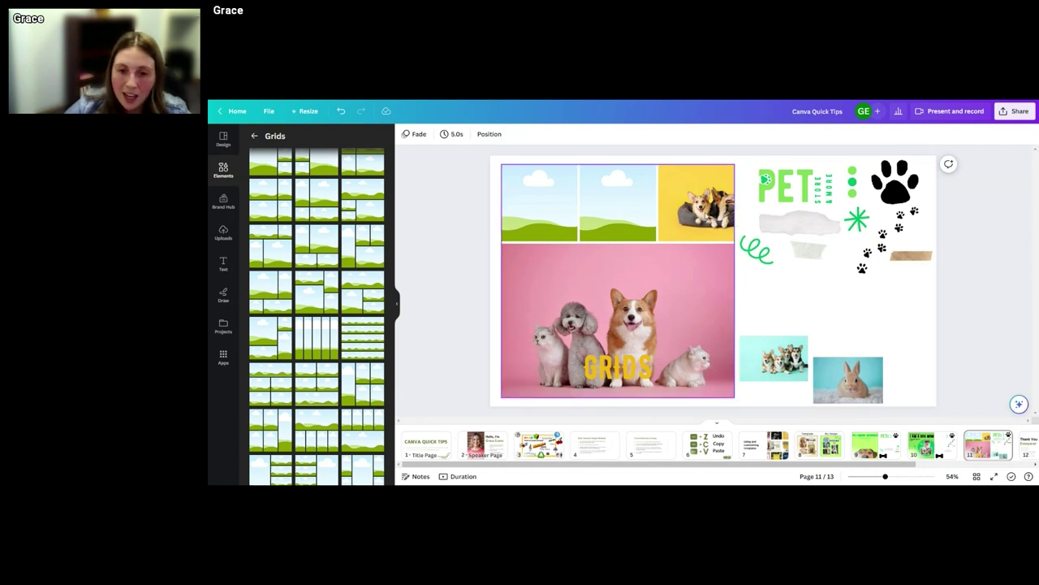
- Recrop the corgi photo so the dogs fill more of the cell, keeping rotation at 0
double_click(709, 216)
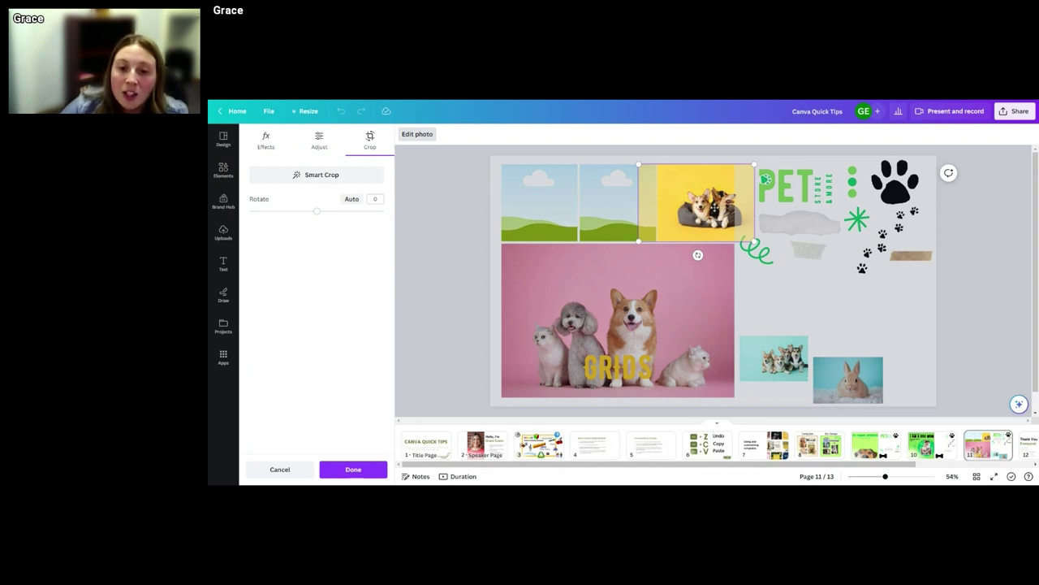
drag(713, 209, 697, 210)
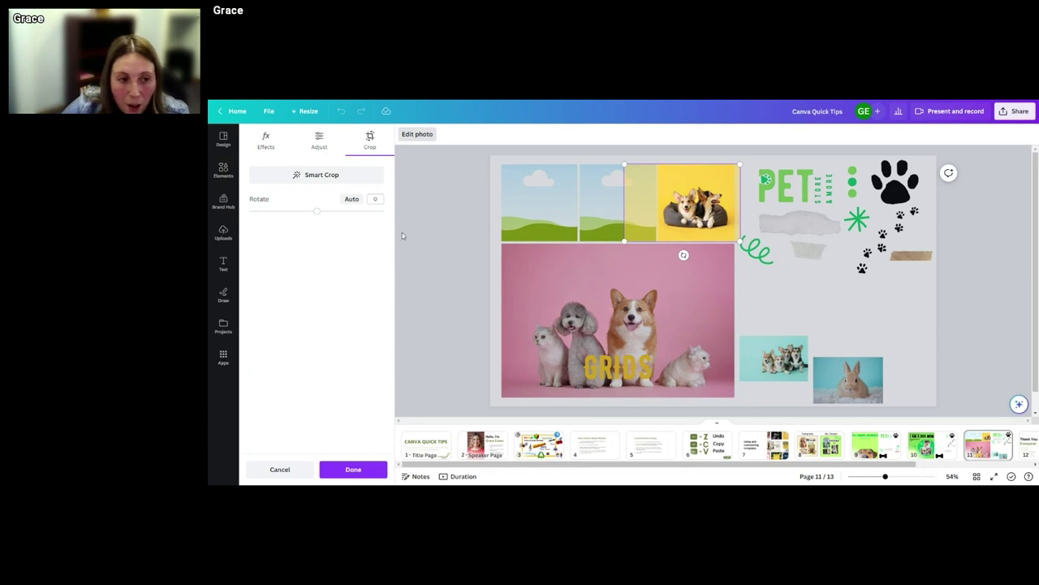
drag(317, 211, 316, 211)
mouse_move(766, 258)
mouse_down()
mouse_move(738, 239)
mouse_move(756, 253)
mouse_up()
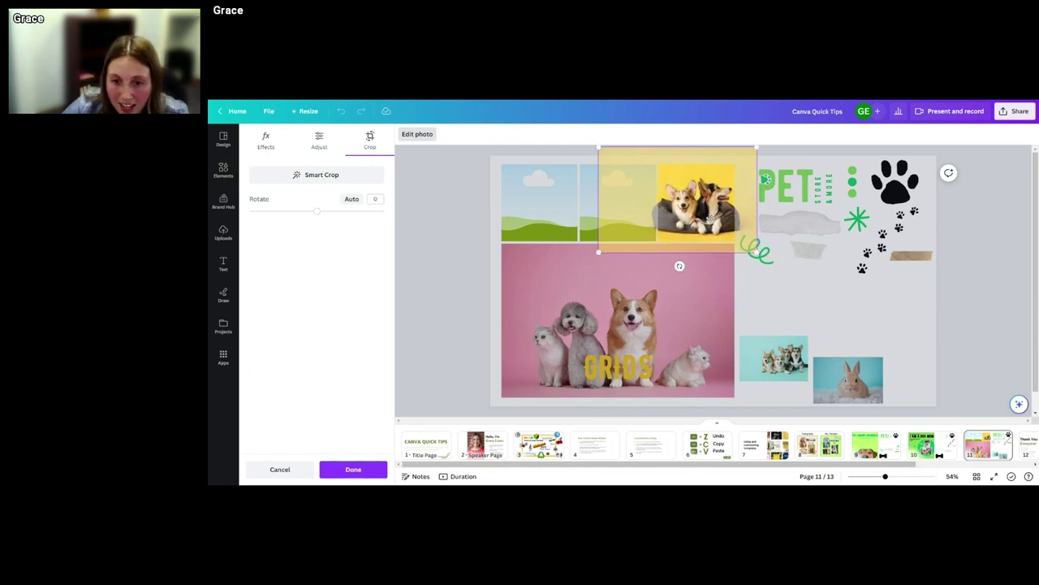
drag(712, 219, 708, 219)
- Finish the corgi crop and fit the puppies photo into the top-left grid cell
click(770, 303)
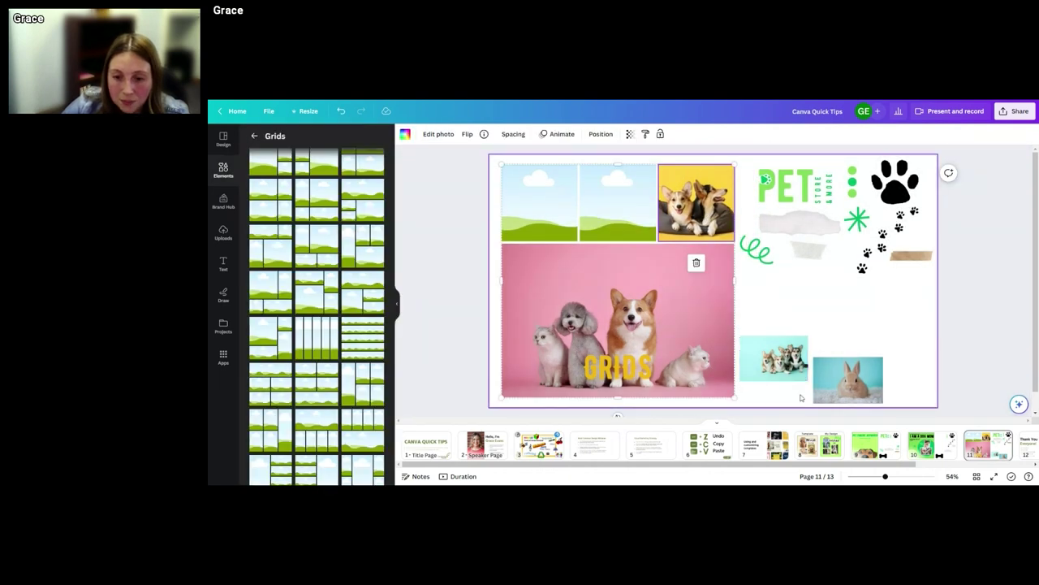
drag(773, 357, 542, 216)
double_click(558, 216)
click(871, 333)
- Place the bunny photo in the top-middle cell and move the PET logo onto the pink photo
drag(848, 379, 617, 202)
drag(802, 196, 703, 273)
click(817, 348)
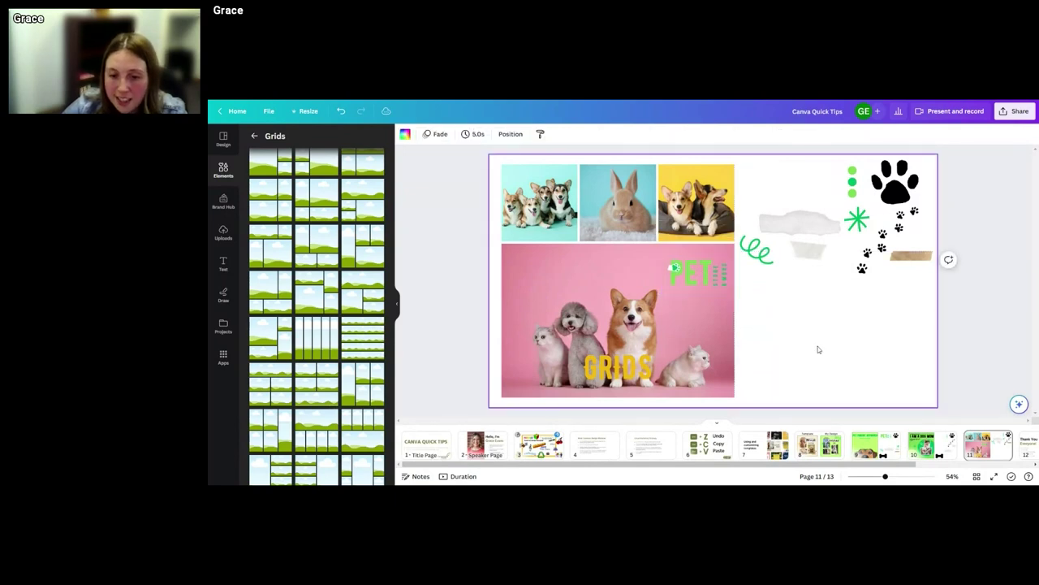
click(617, 370)
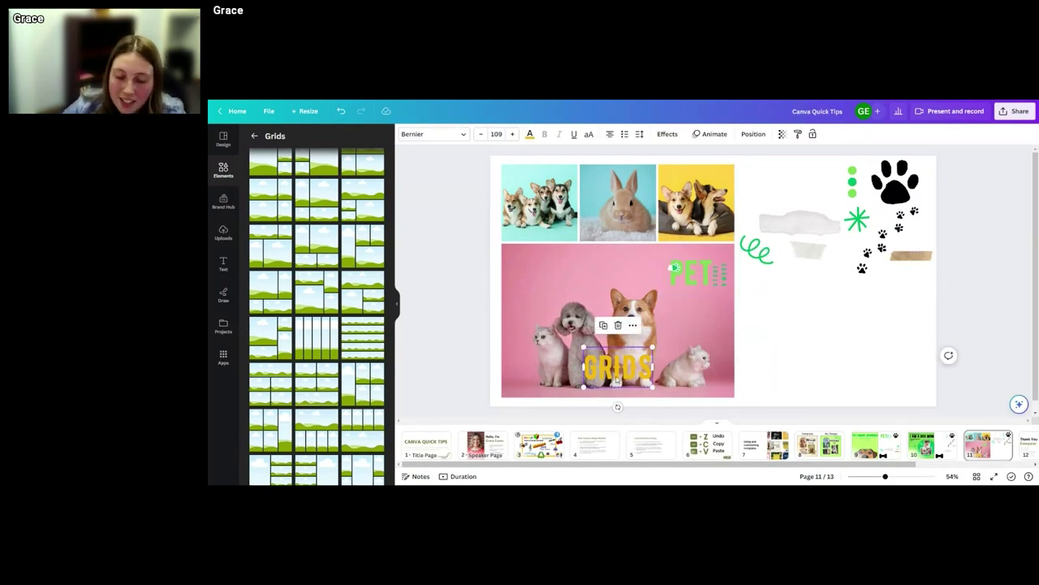
- Delete the yellow GRIDS text from the pink pet photo
key(Delete)
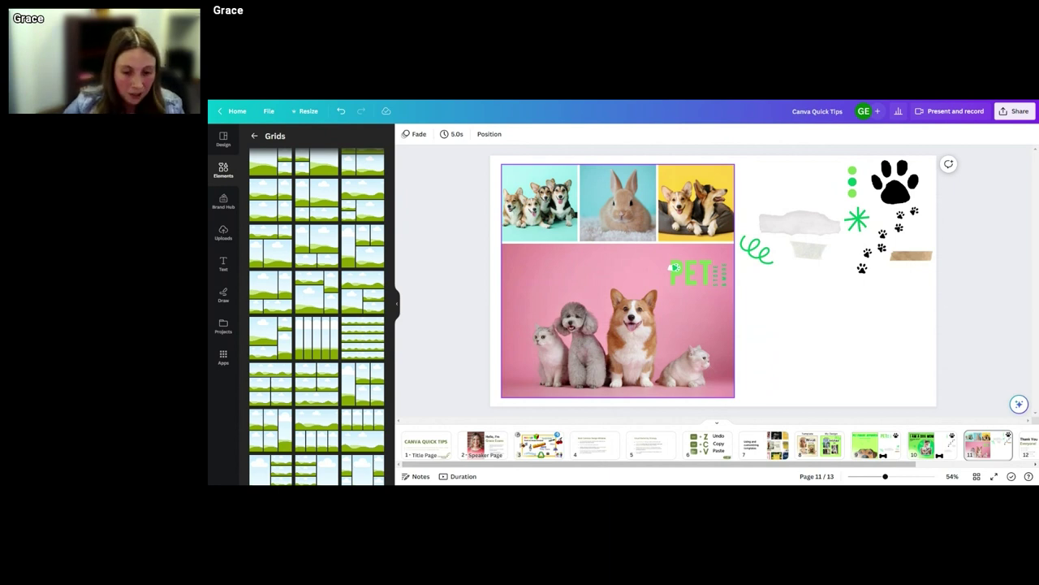
- Show the full Photo colors list for the PET text group, then deselect it
click(682, 276)
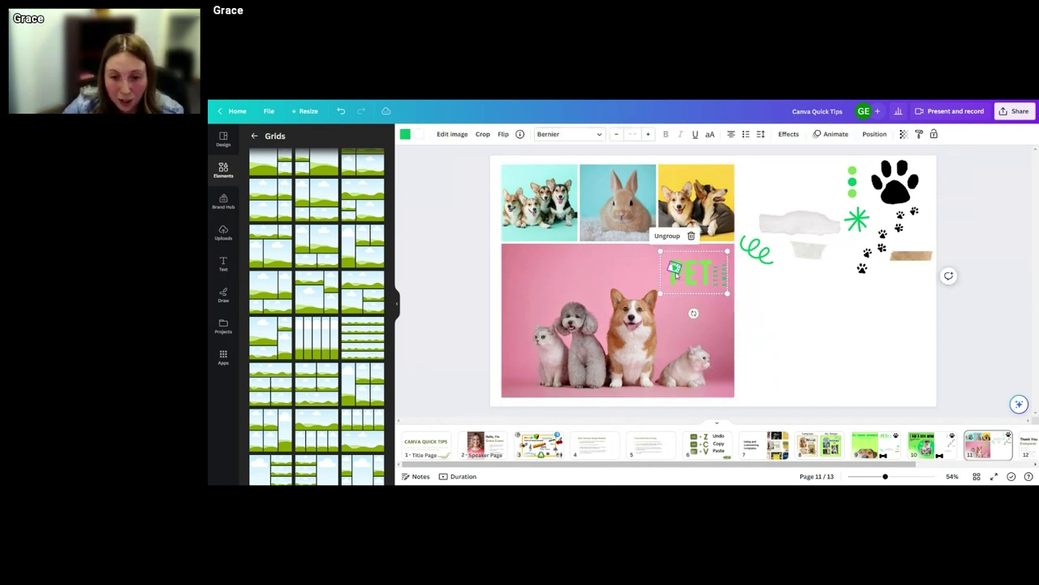
click(419, 134)
scroll(329, 301, down, 5)
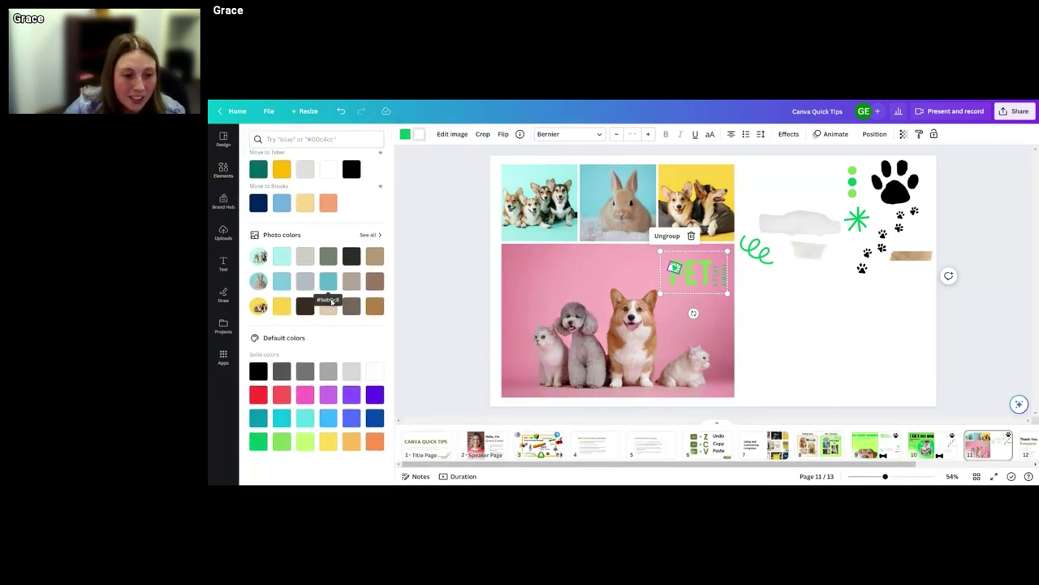
click(372, 235)
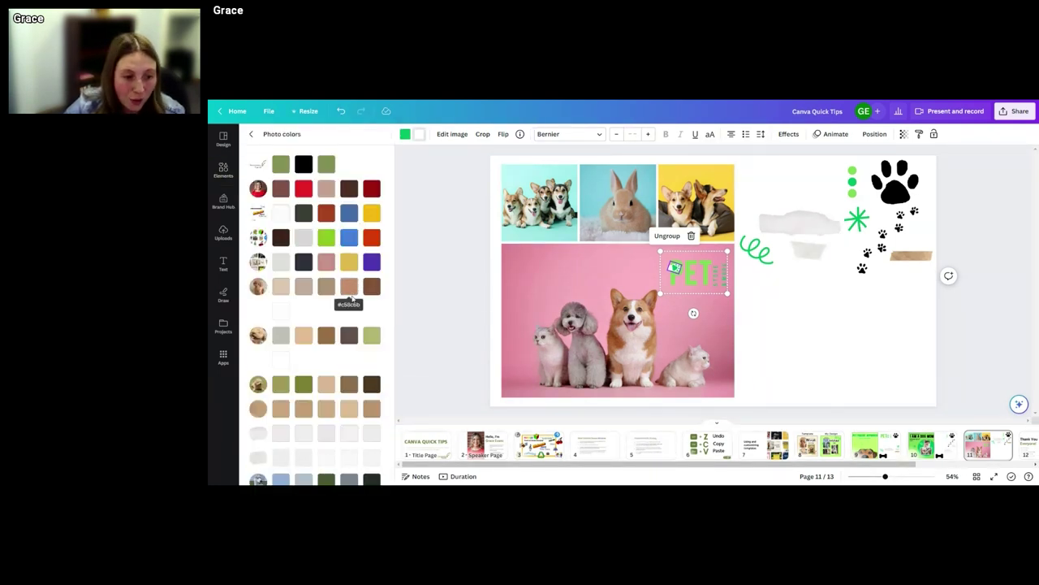
scroll(349, 301, down, 10)
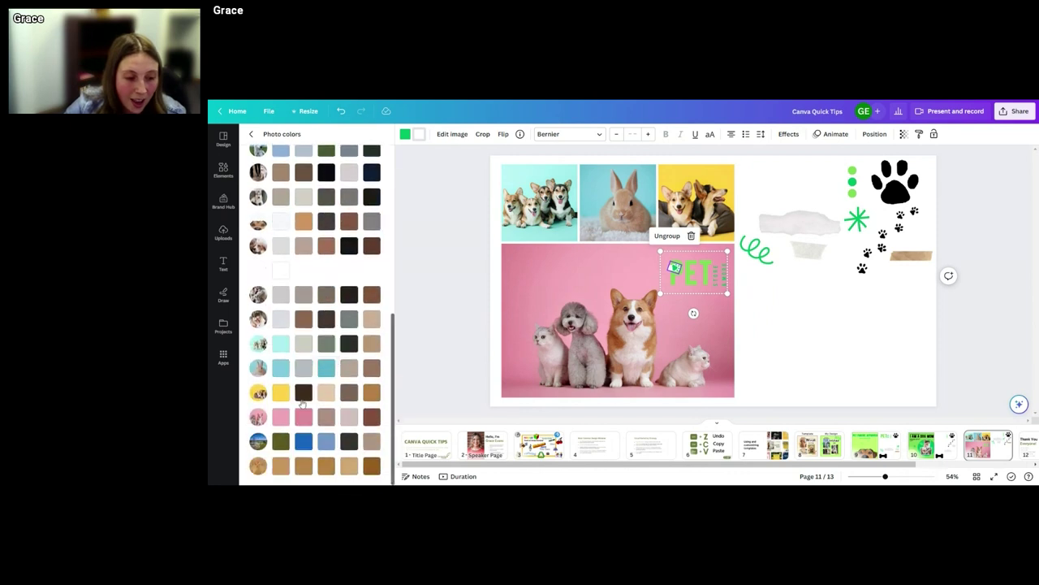
click(825, 327)
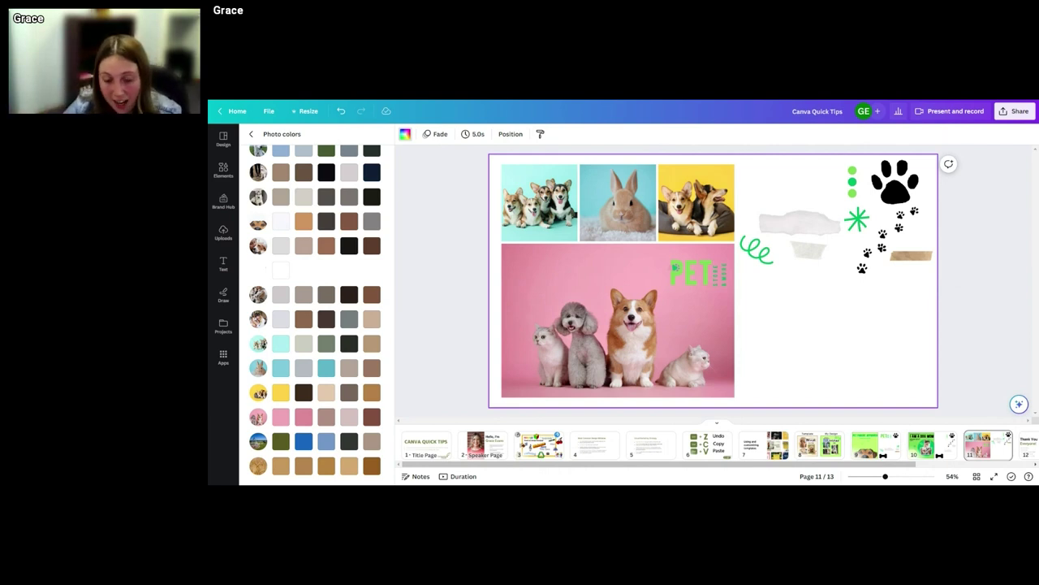
scroll(317, 325, up, 5)
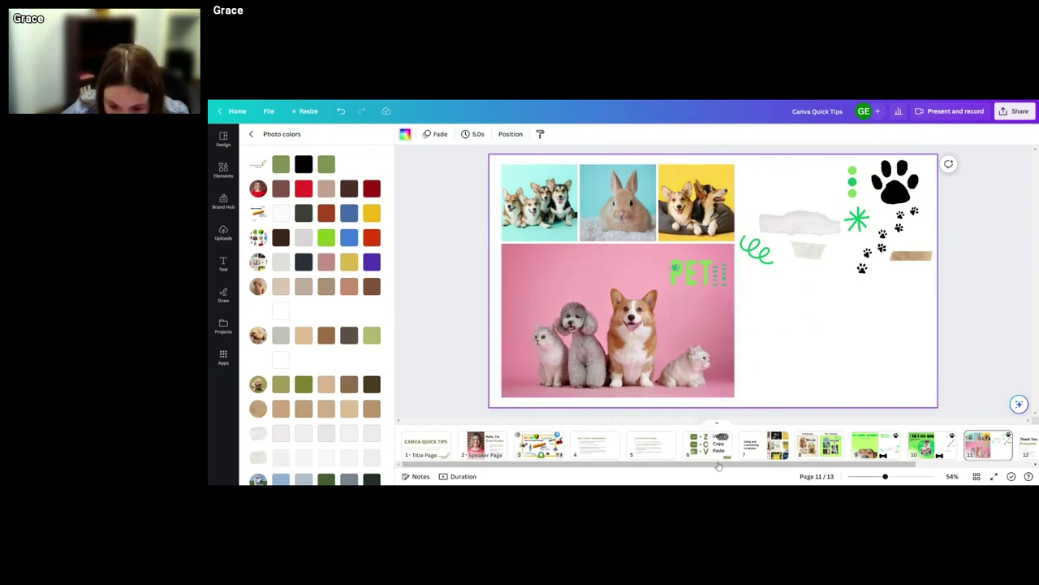
- Select page 12 and start presenting the deck full screen
click(1028, 446)
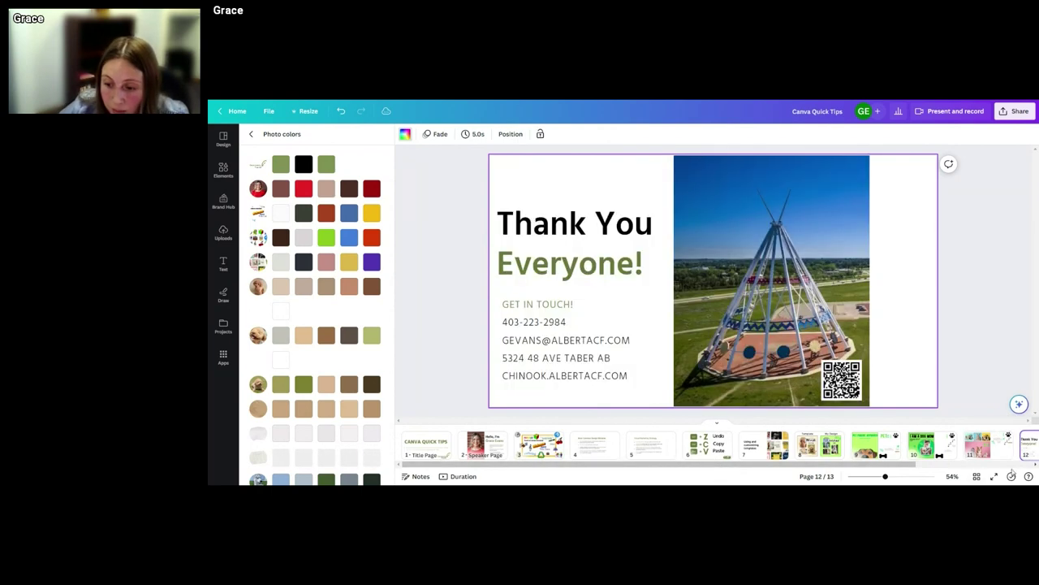
click(994, 476)
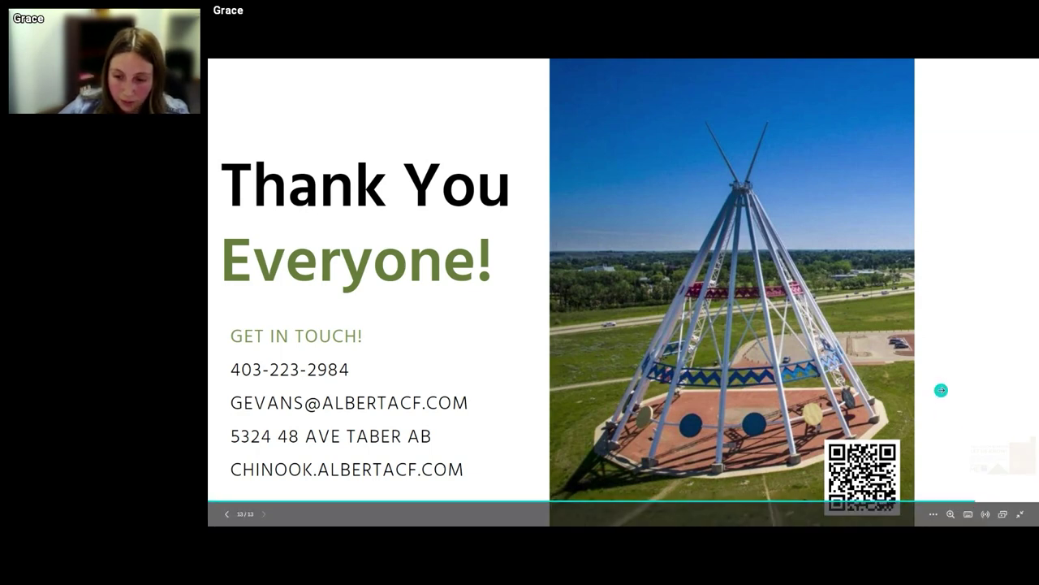
- Advance the full-screen slideshow to the final slide
click(941, 392)
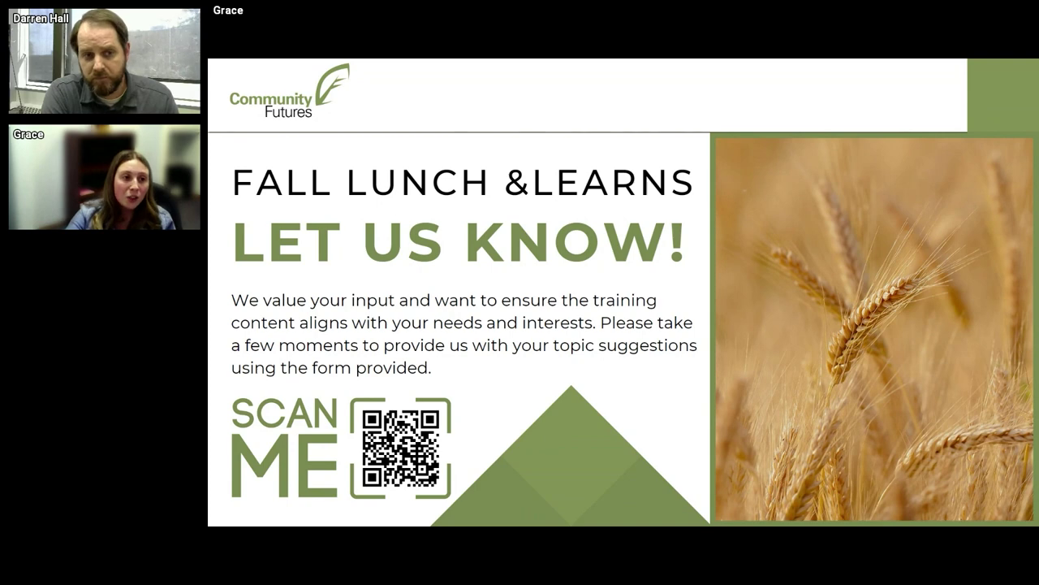
- Exit the slideshow and browse the Apps panel down to Create something new
mouse_move(1032, 471)
click(1020, 514)
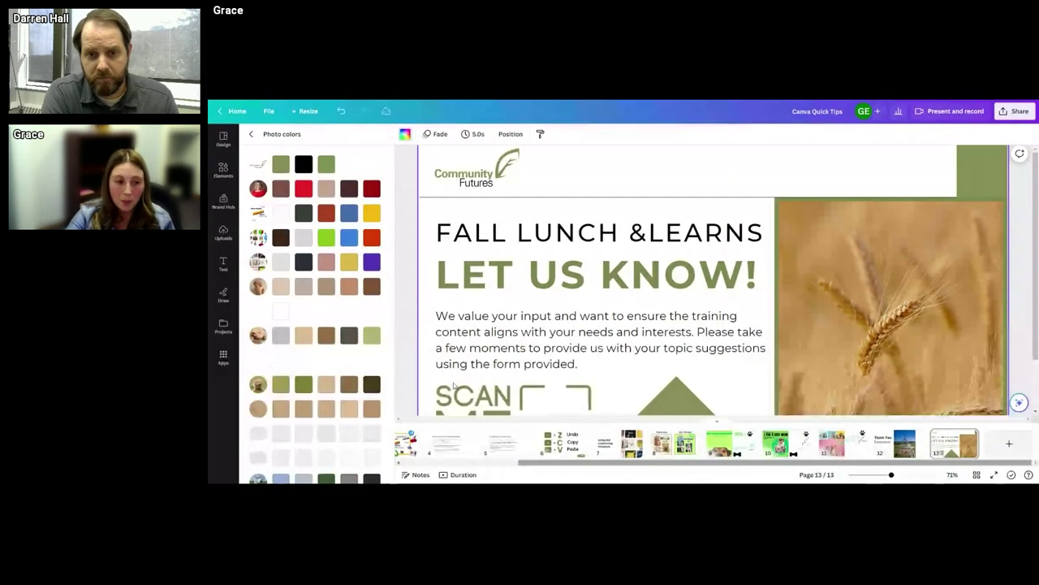
click(223, 357)
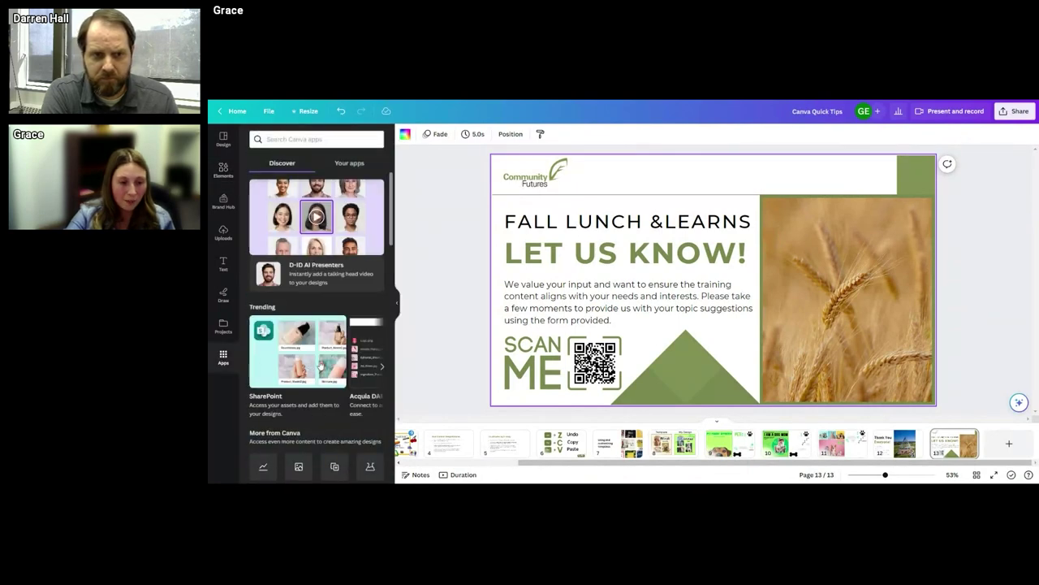
scroll(323, 371, down, 1)
scroll(324, 370, down, 1)
scroll(321, 378, down, 3)
scroll(321, 378, down, 2)
scroll(293, 370, up, 2)
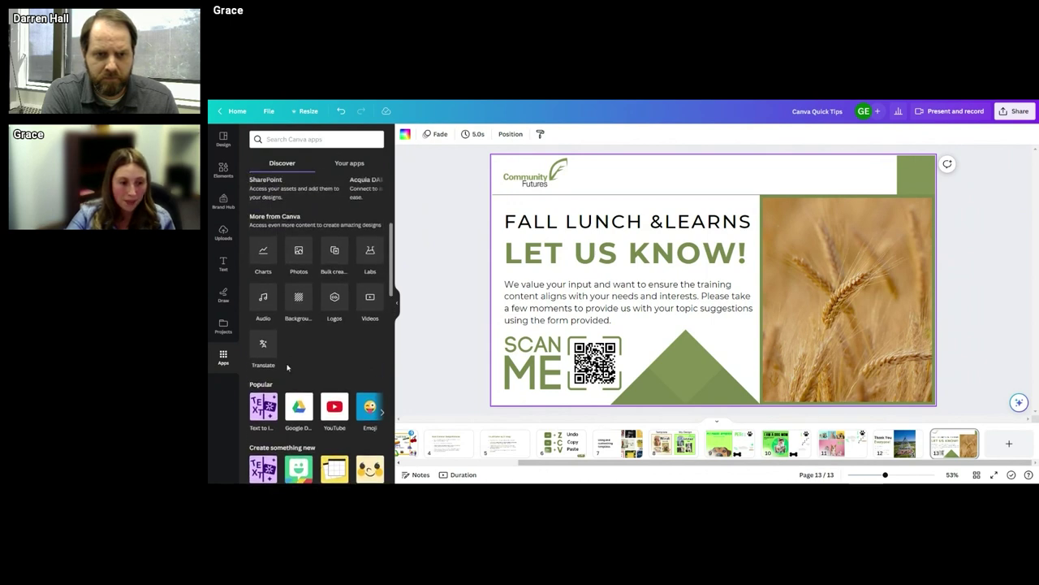
scroll(337, 360, up, 1)
scroll(336, 362, down, 3)
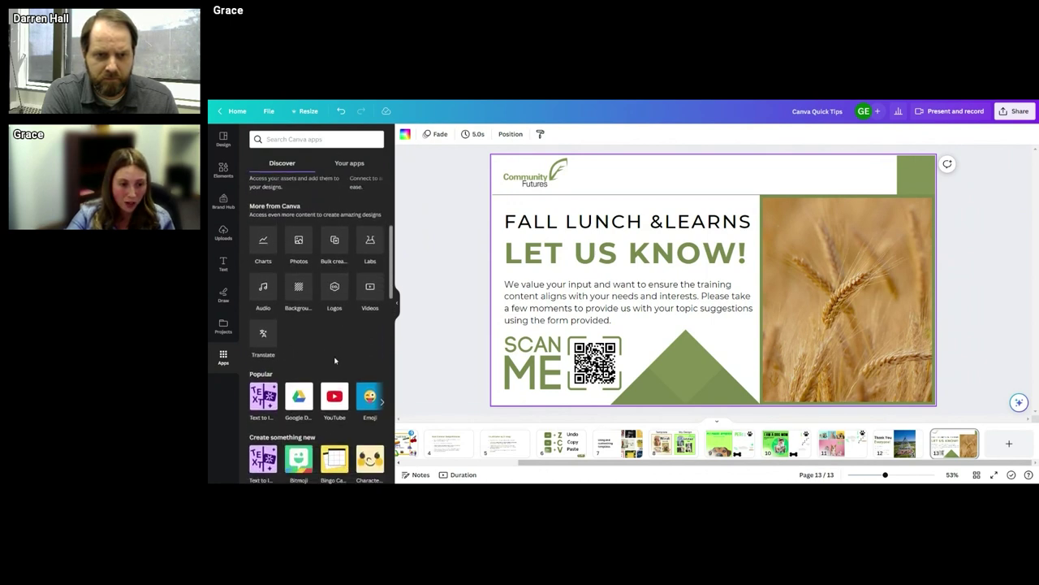
scroll(335, 361, down, 3)
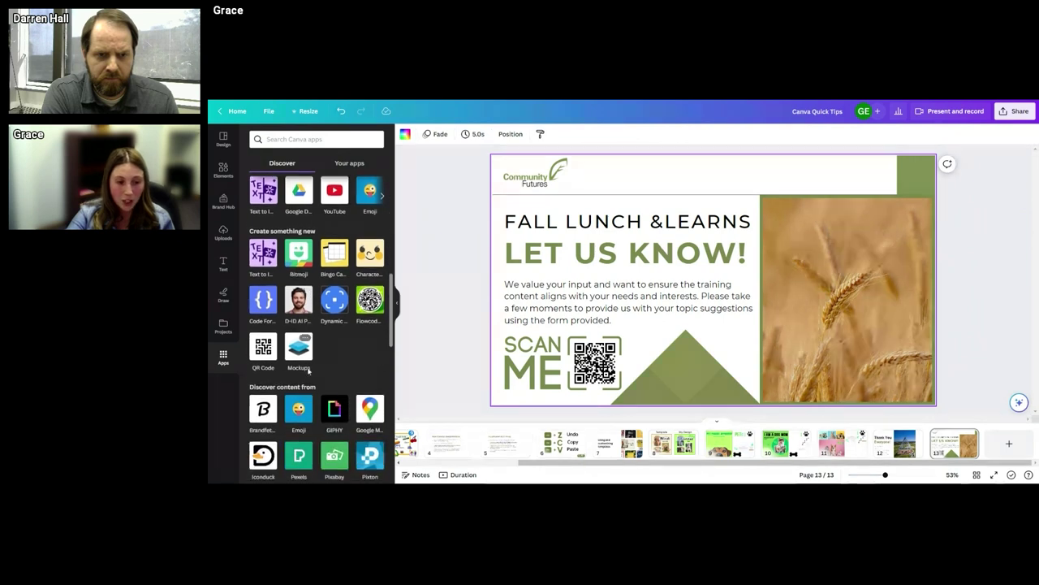
- Open the QR Code app beside the Let Us Know! slide, leaving its URL field empty
click(267, 357)
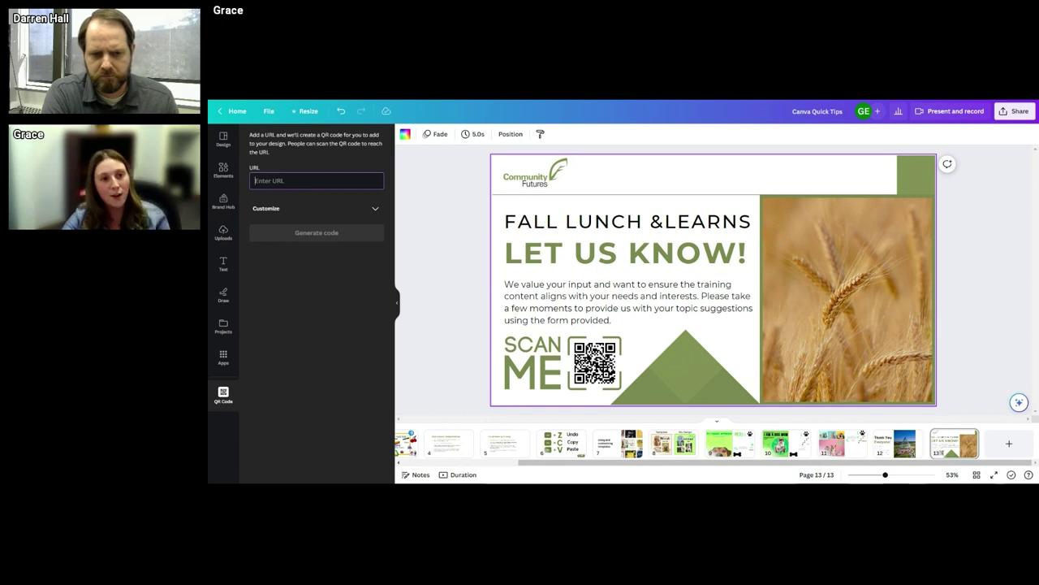
click(343, 98)
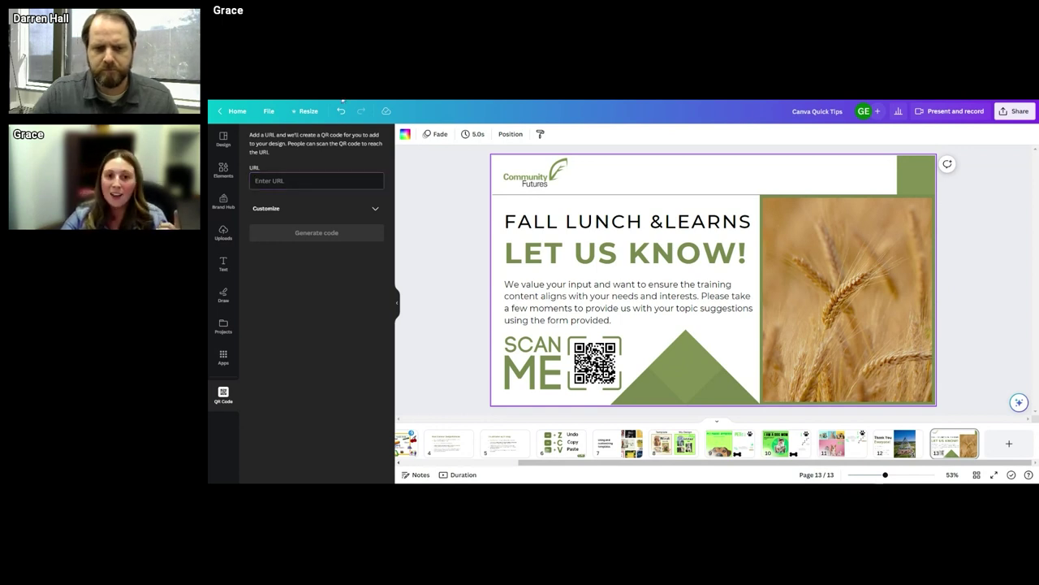